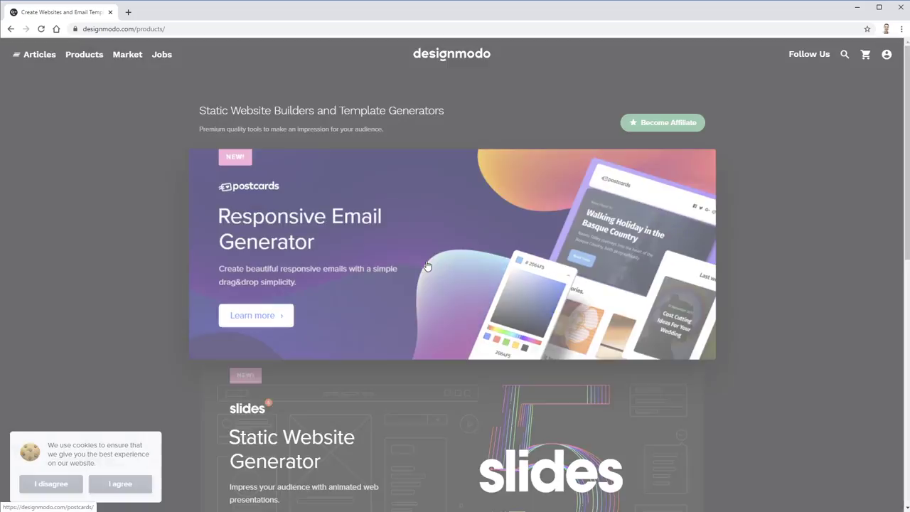
- Open Postcards and retitle the email header 'Get products,' / 'Great prices!' on two lines
left_click(427, 265)
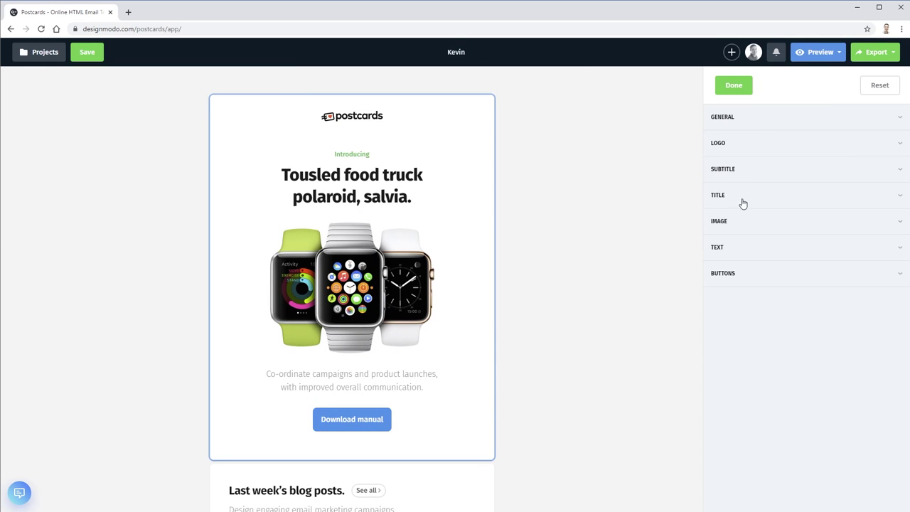
left_click(744, 199)
left_click(752, 299)
key("ctrl+a")
type("Get products,")
key("Return")
type("Great prices!")
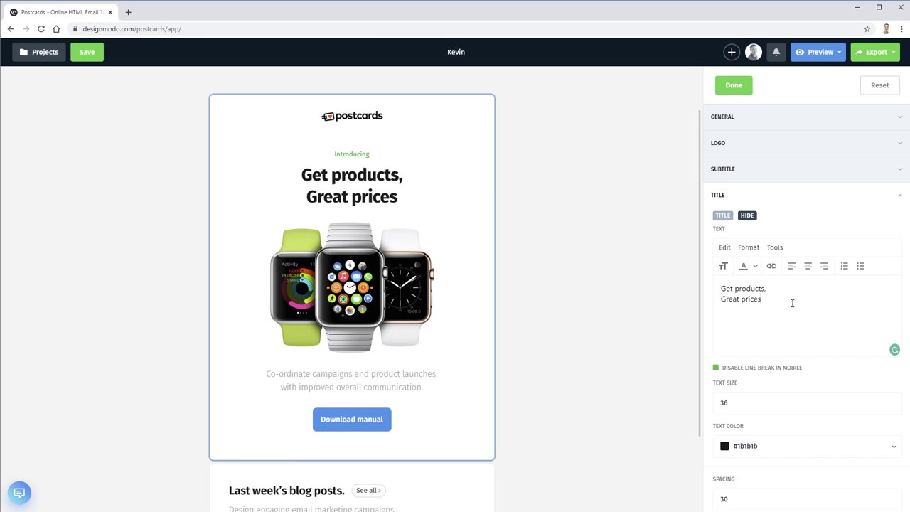
- Replace the subtitle 'Introducing' with 'The best in the world' and bring up Export to integrations
left_click(756, 177)
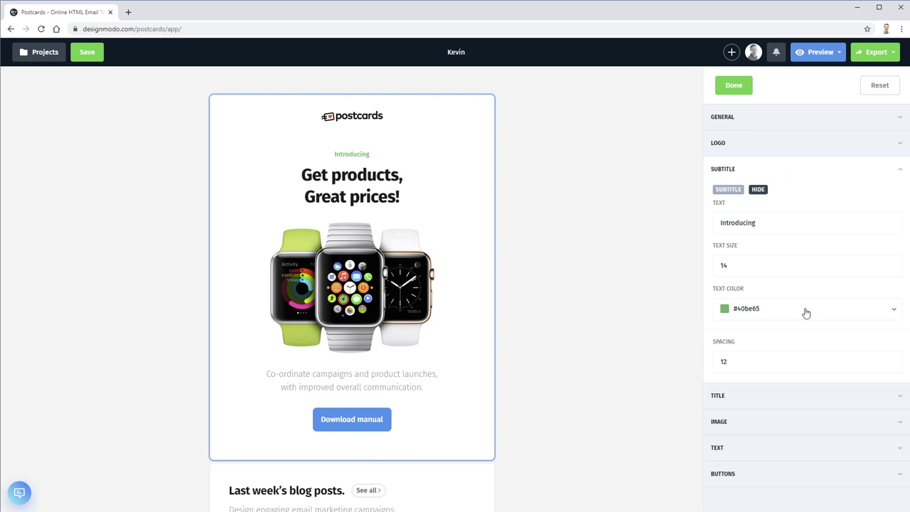
double_click(755, 224)
type("The best in the world")
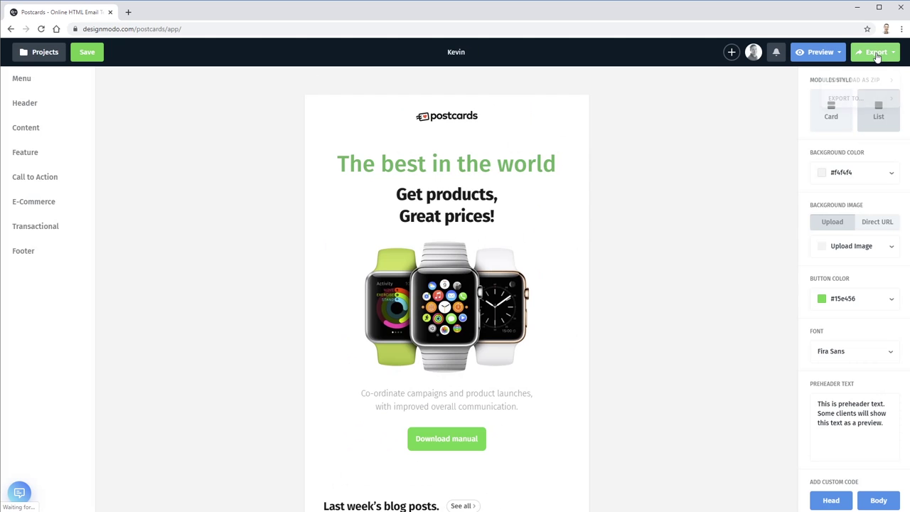
left_click(877, 52)
left_click(844, 98)
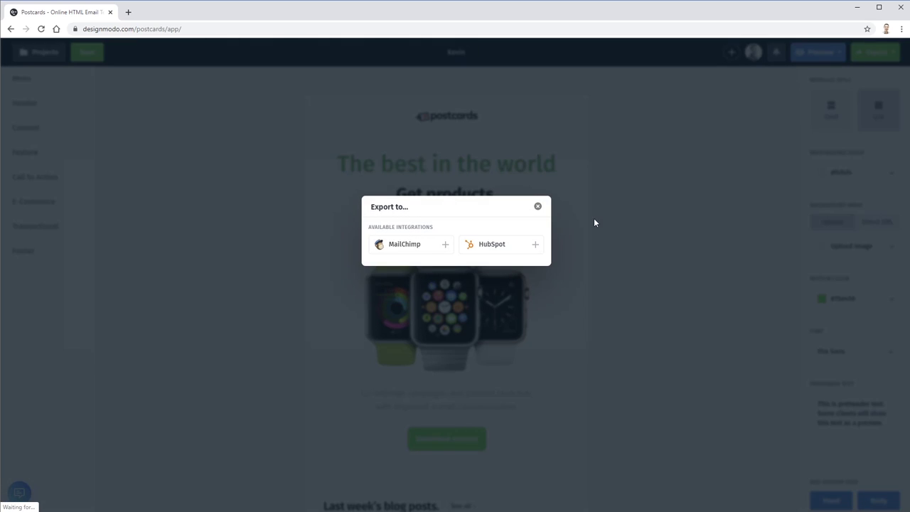
- Download the Postcards template as a ZIP with Host images online switched on
left_click(537, 207)
left_click(874, 54)
left_click(849, 80)
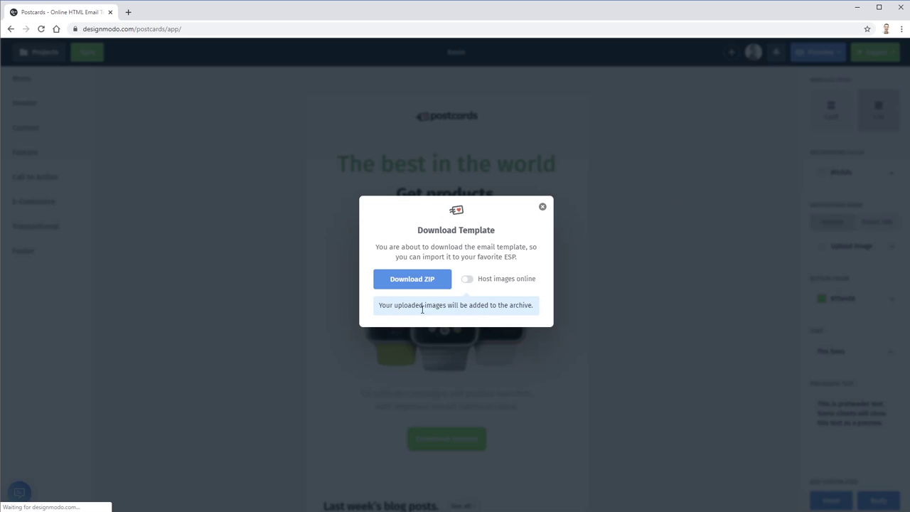
left_click(468, 281)
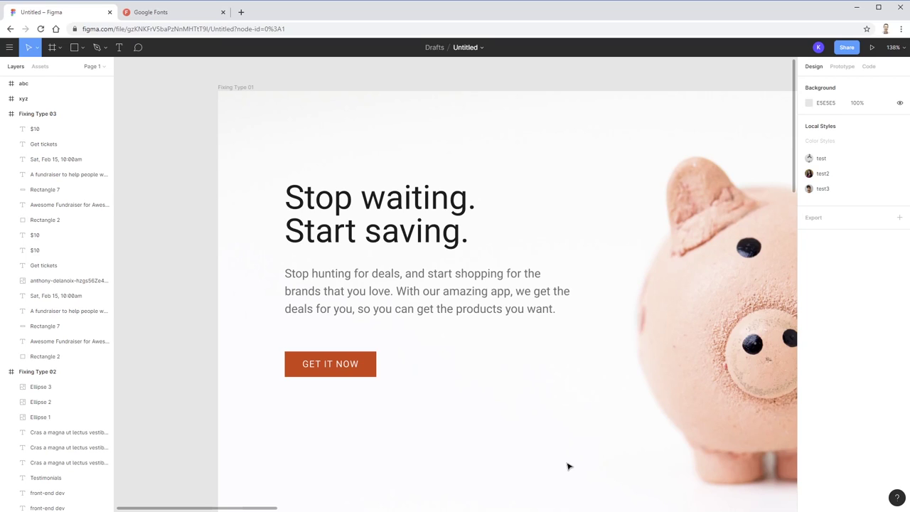
- Change the 'Stop waiting. Start saving.' headline from Roboto Regular to Bold, then to Black
scroll(560, 434, "right", 2)
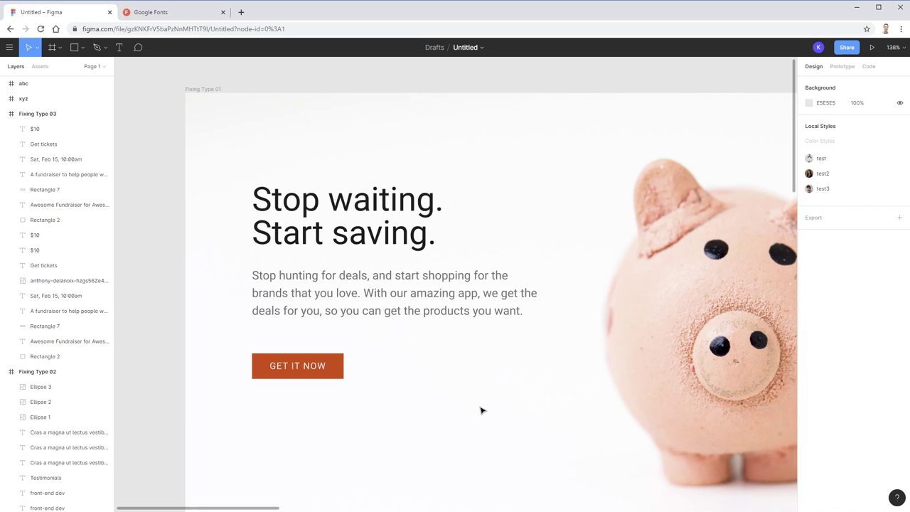
left_click(412, 244)
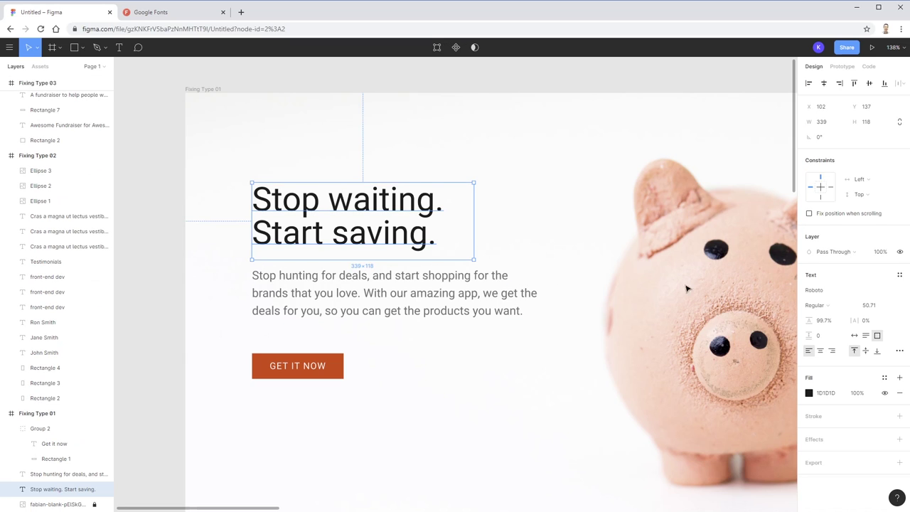
left_click(853, 307)
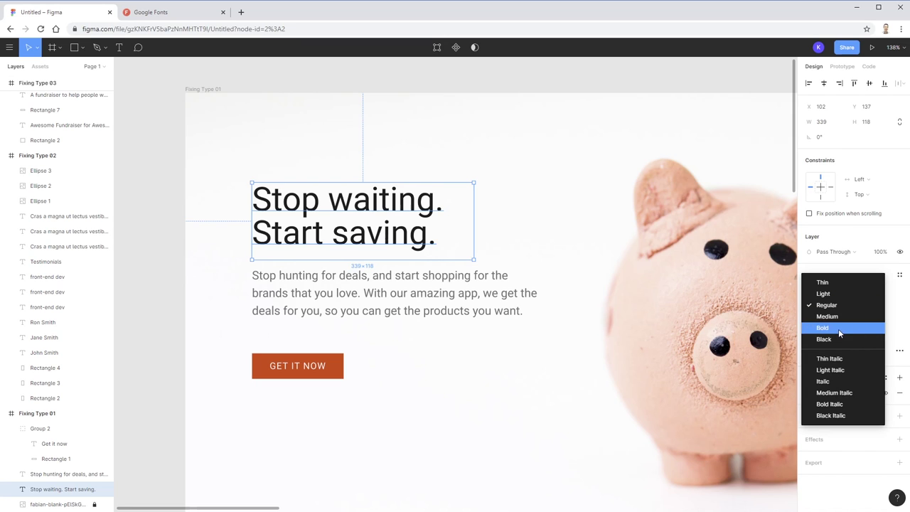
left_click(838, 328)
left_click(476, 453)
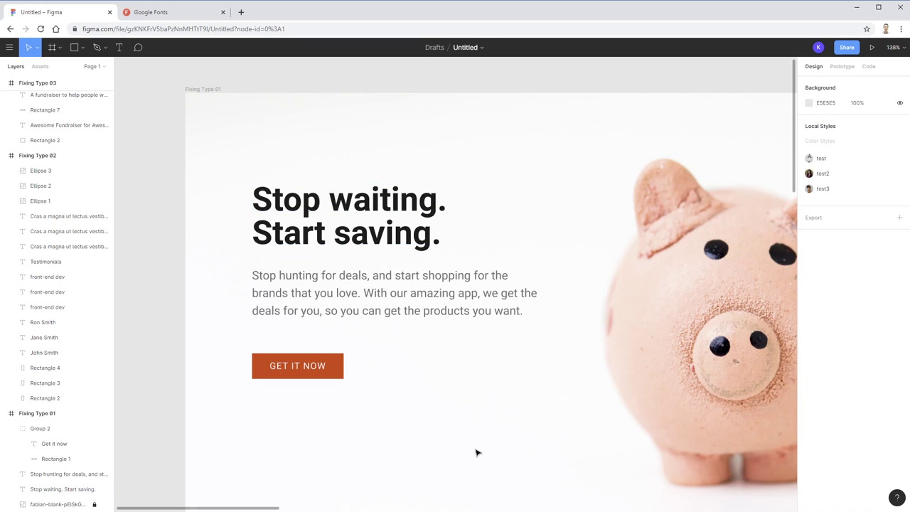
left_click(442, 252)
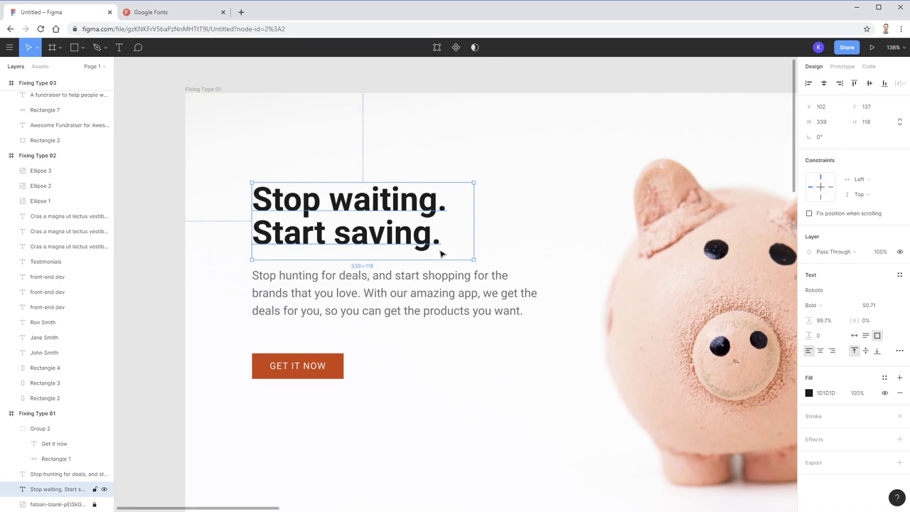
left_click(853, 309)
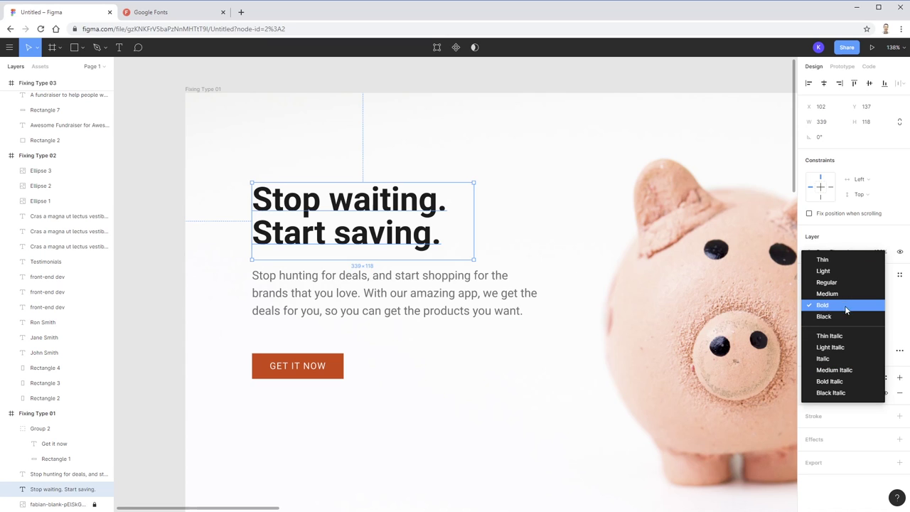
left_click(824, 316)
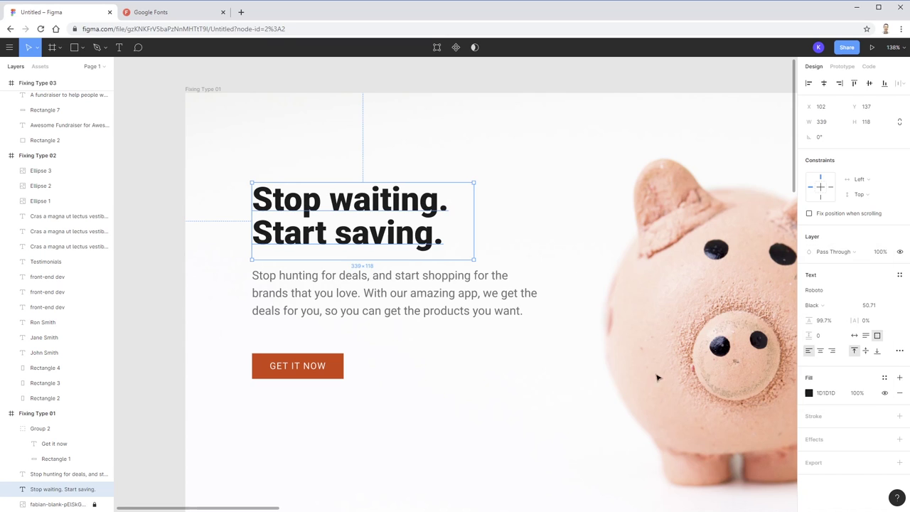
left_click(466, 396)
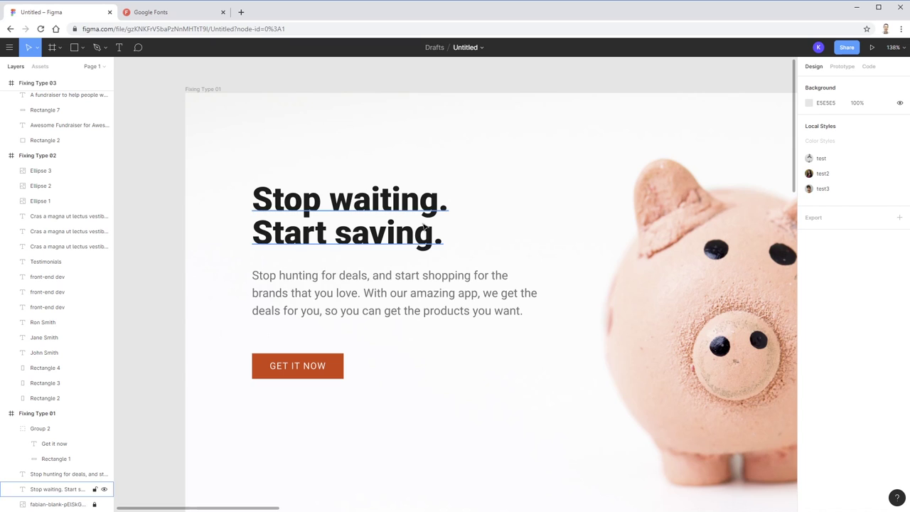
- Give the GET IT NOW button text a heavier Black weight
left_click(367, 209)
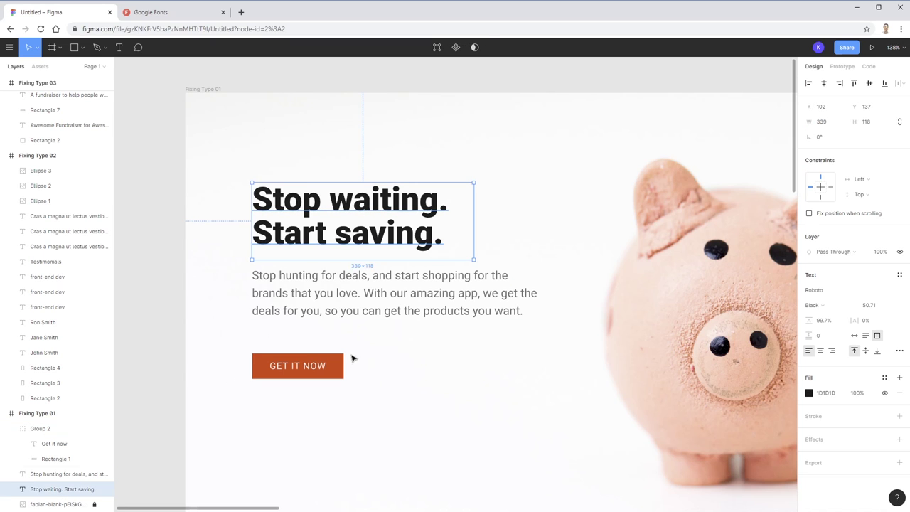
left_click(320, 370)
left_click(320, 370)
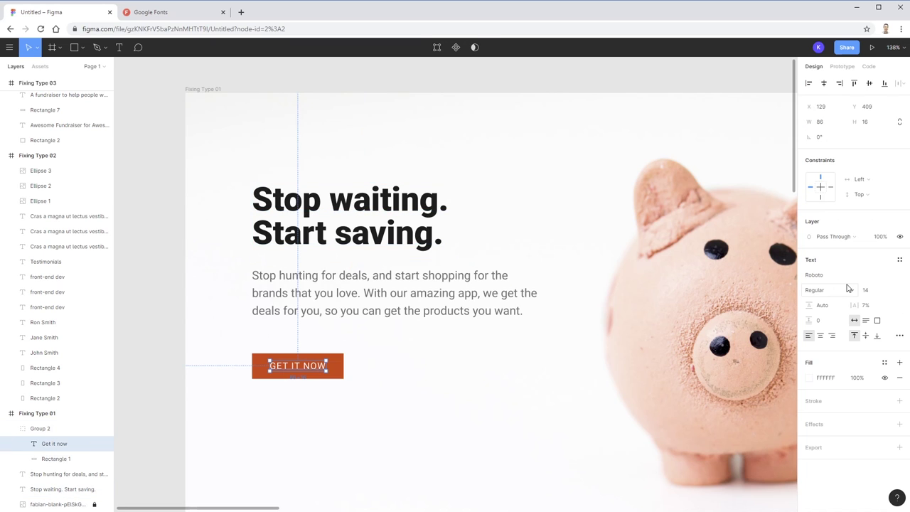
left_click(852, 293)
left_click(834, 324)
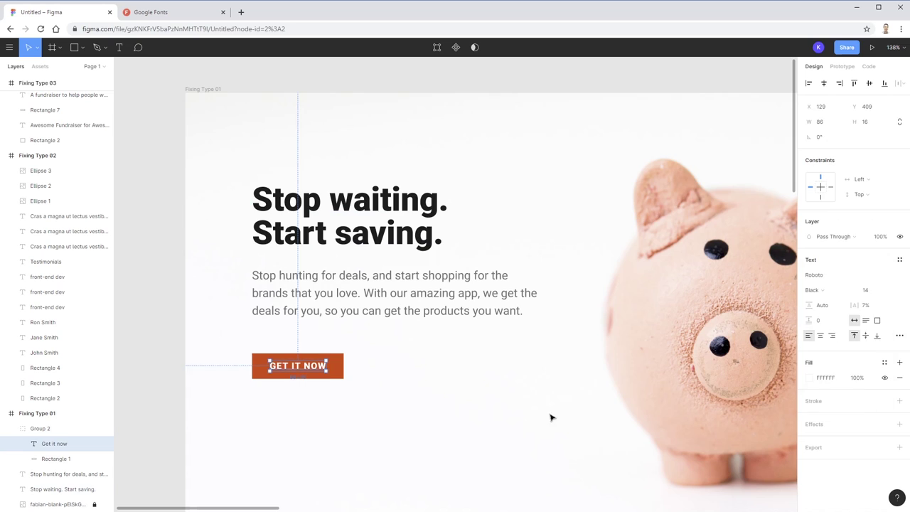
left_click(445, 442)
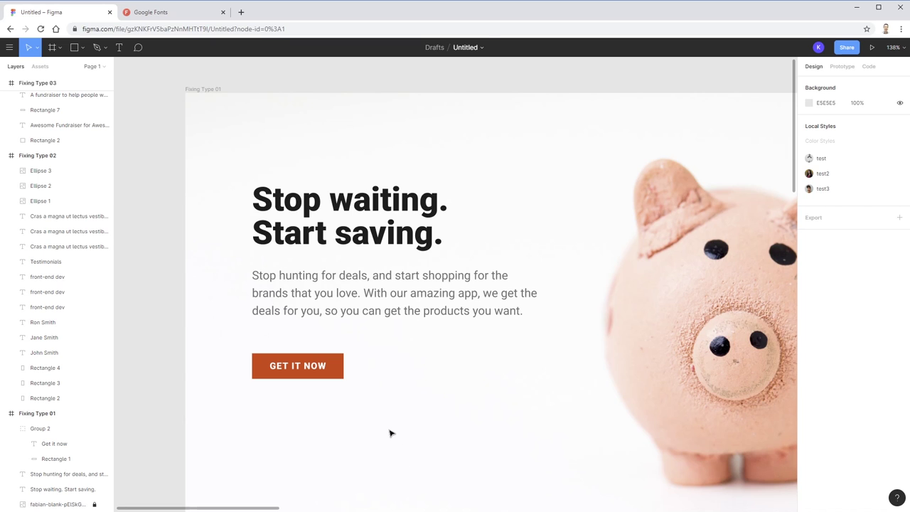
- Compare against the lighter headline with Ctrl+B, then undo to keep the heavier text
key("Tab")
key("shift+Return")
key("Tab")
key("Tab")
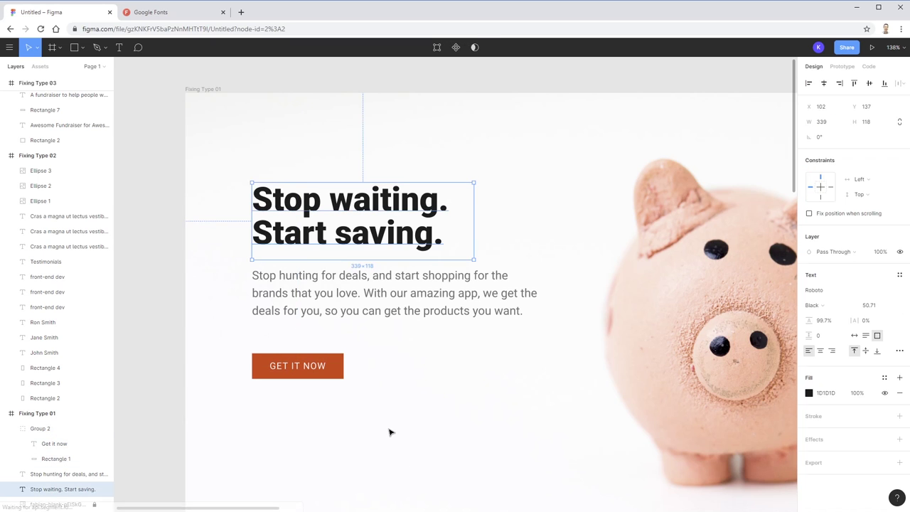
key("ctrl+b")
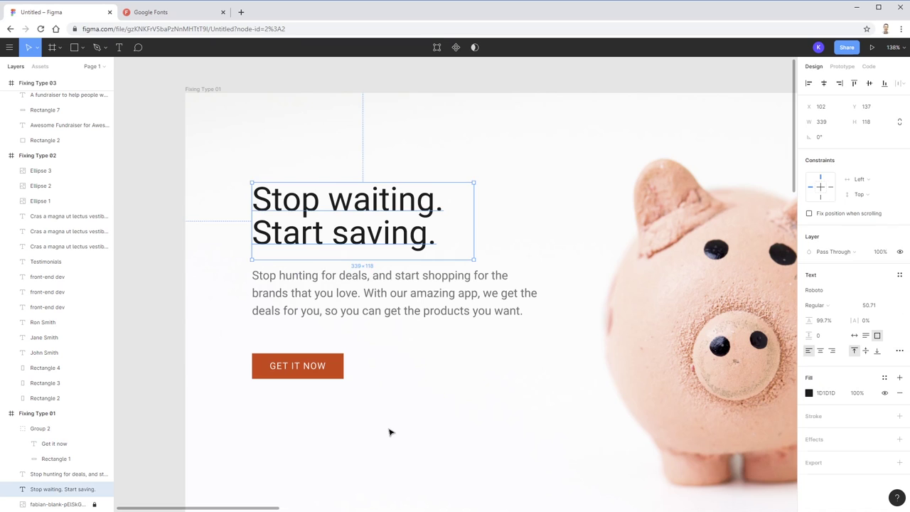
key("Escape")
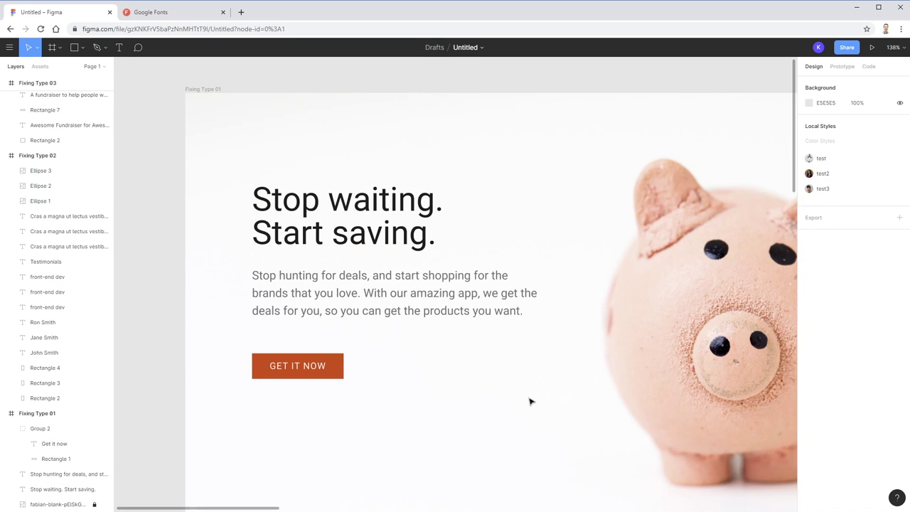
key("ctrl+z")
key("ctrl+z")
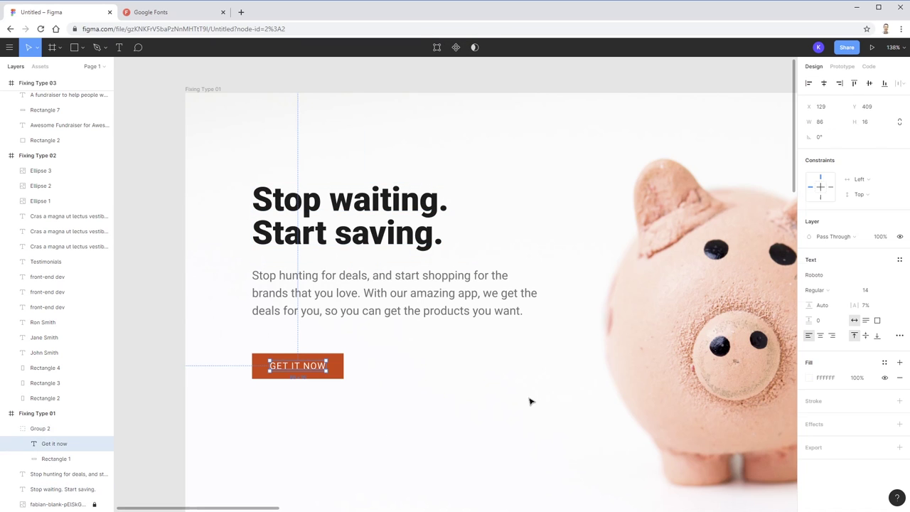
key("Escape")
- Set the paragraph phrase 'With our amazing app' to Black weight
double_click(370, 293)
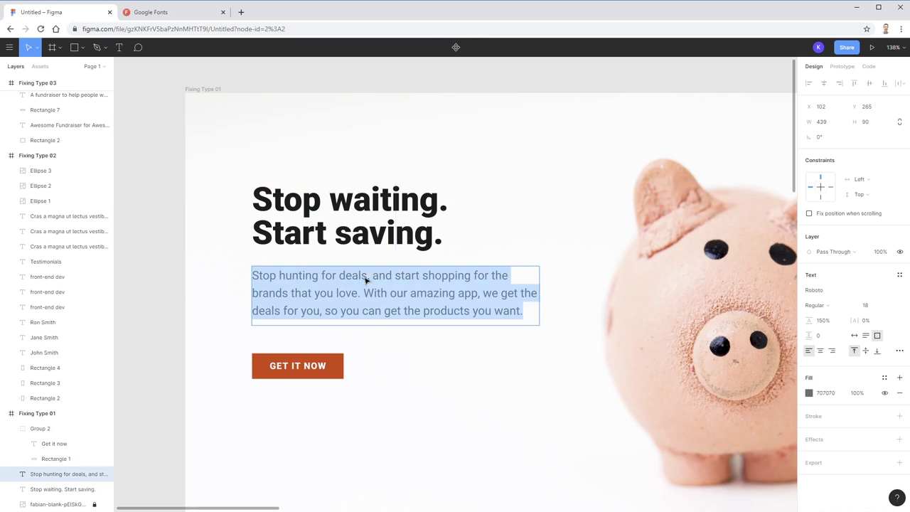
left_click(370, 293)
left_click_drag(364, 291, 477, 297)
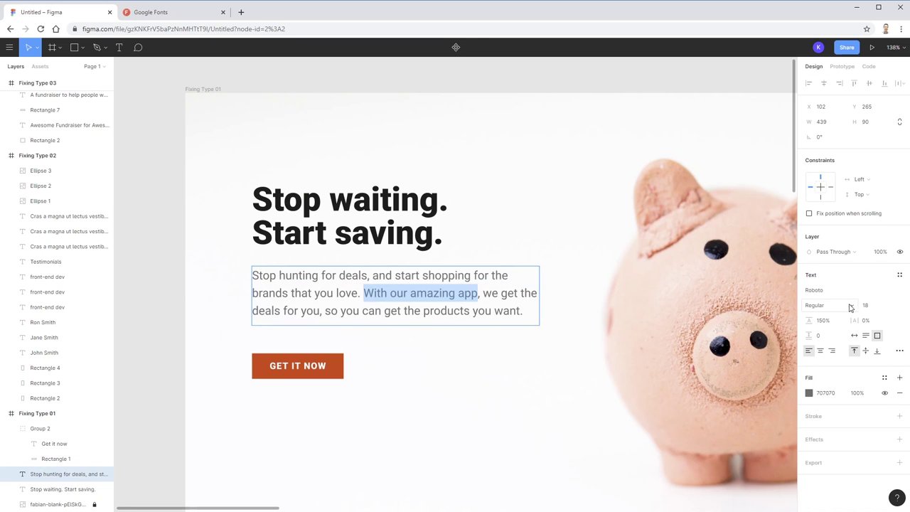
left_click(838, 307)
left_click(833, 340)
key("Escape")
left_click(421, 451)
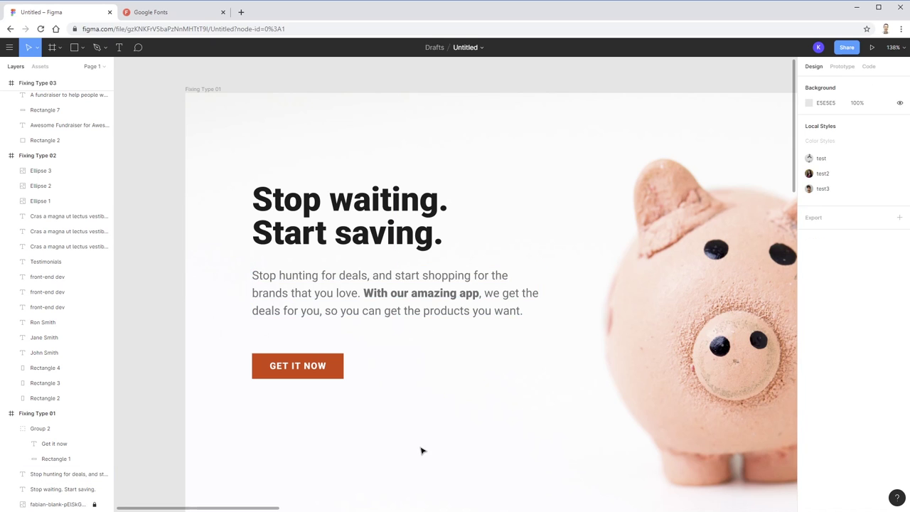
- Search Google Fonts for 'anton'
left_click(174, 14)
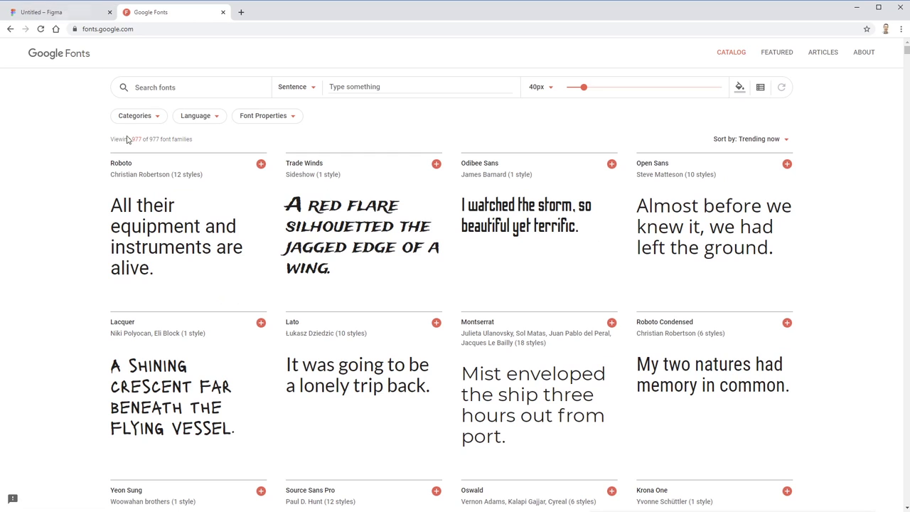
left_click(185, 87)
type("anton")
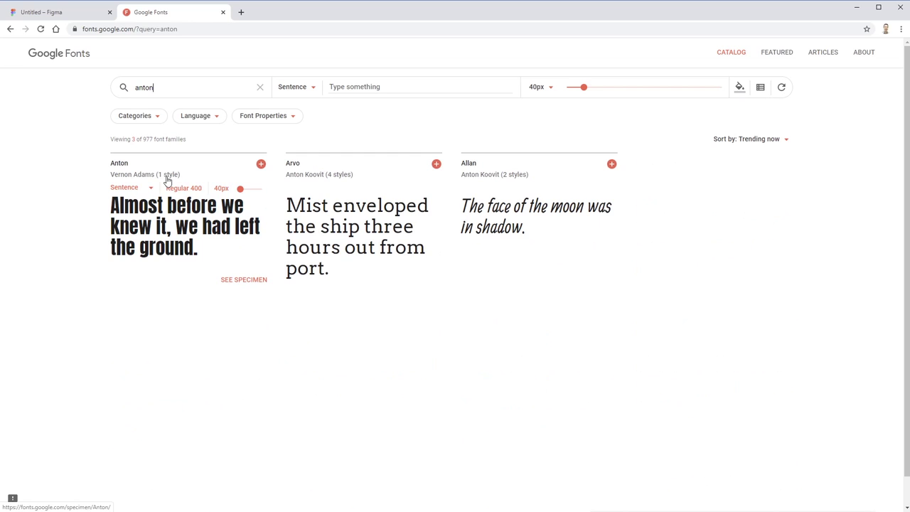
- Apply the Anton font to the hero heading, paragraph and button together
left_click(63, 12)
left_click_drag(477, 125, 258, 411)
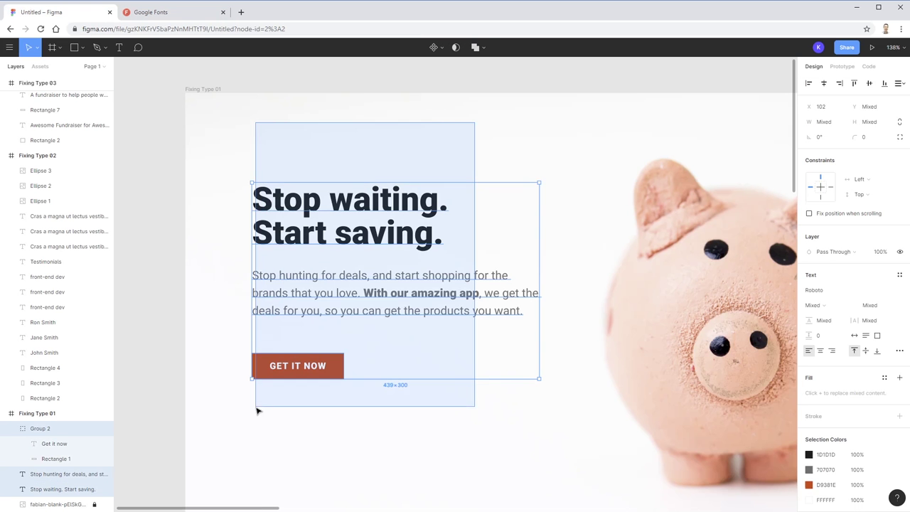
left_click(828, 290)
type("Anton")
key("Return")
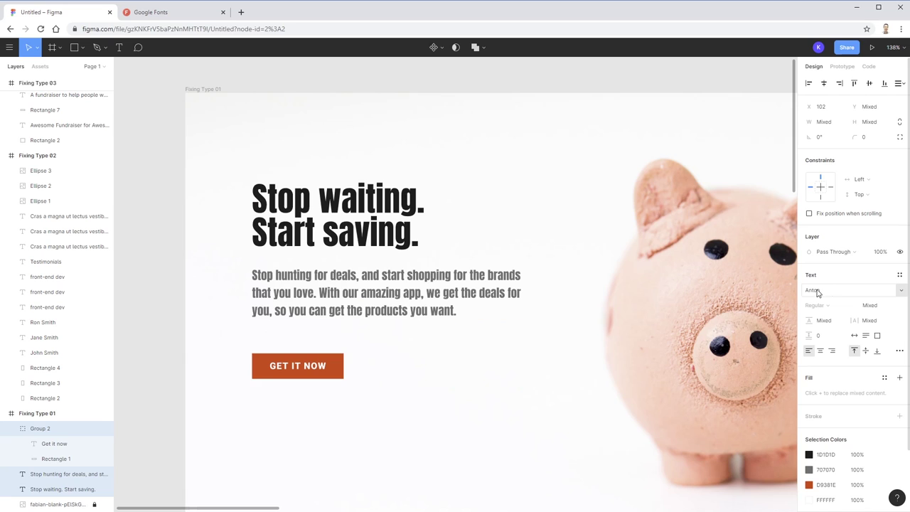
left_click(357, 467)
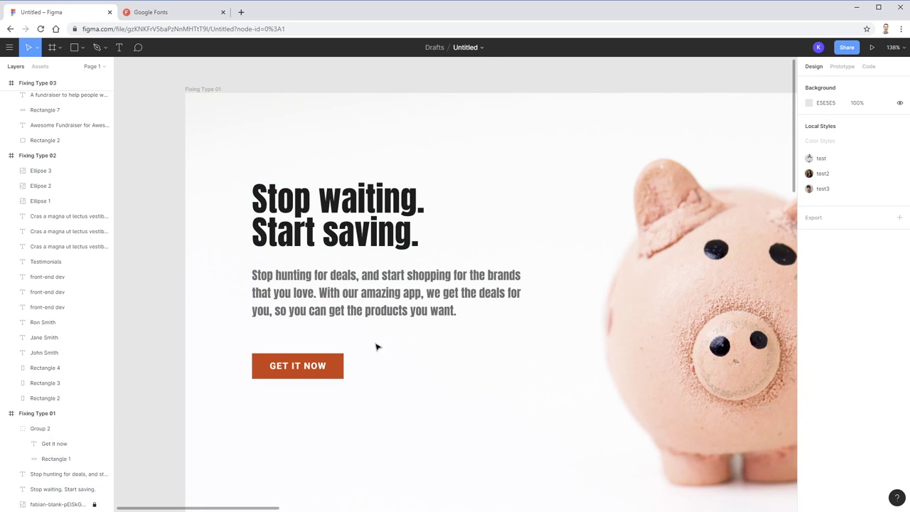
- Review the Anton text, then undo so the hero text returns to Roboto
left_click(402, 310)
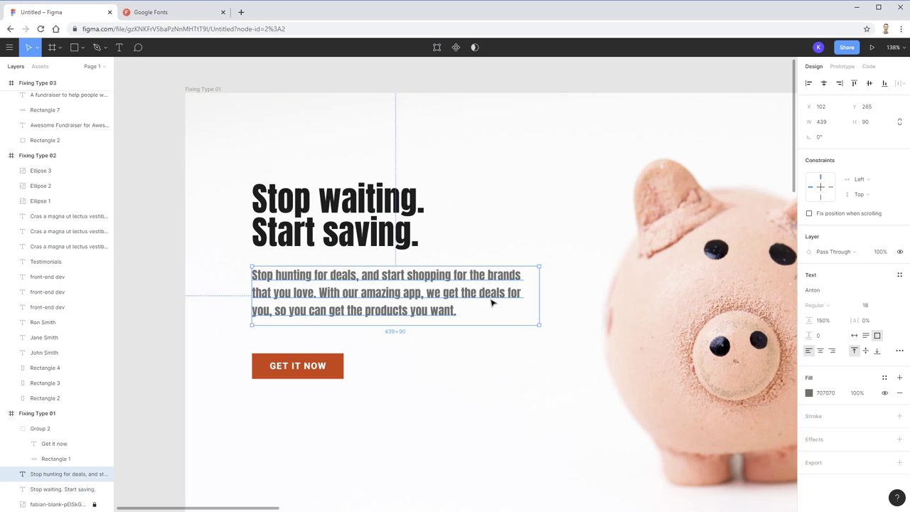
left_click(491, 428)
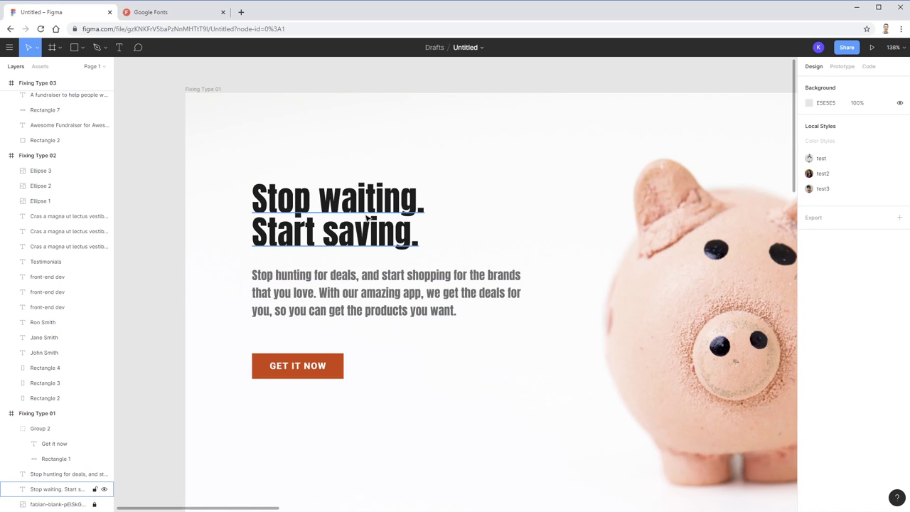
left_click(389, 218)
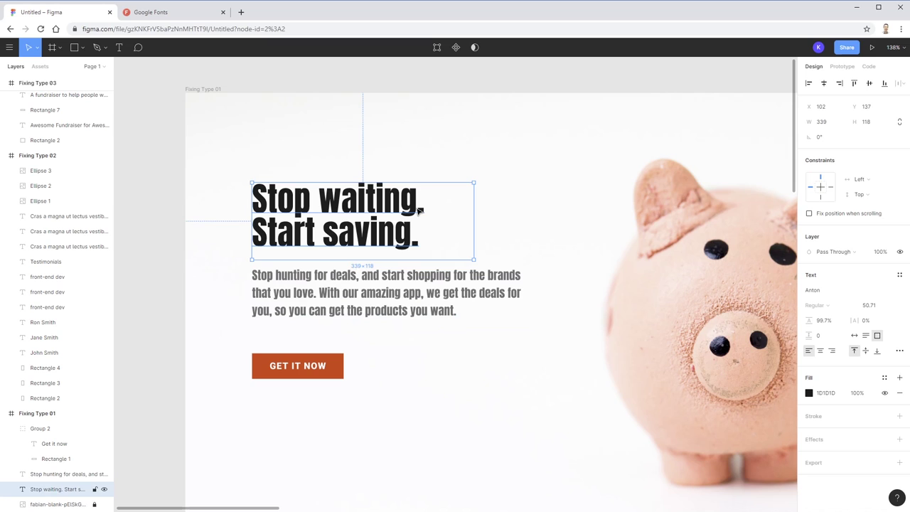
left_click(430, 284)
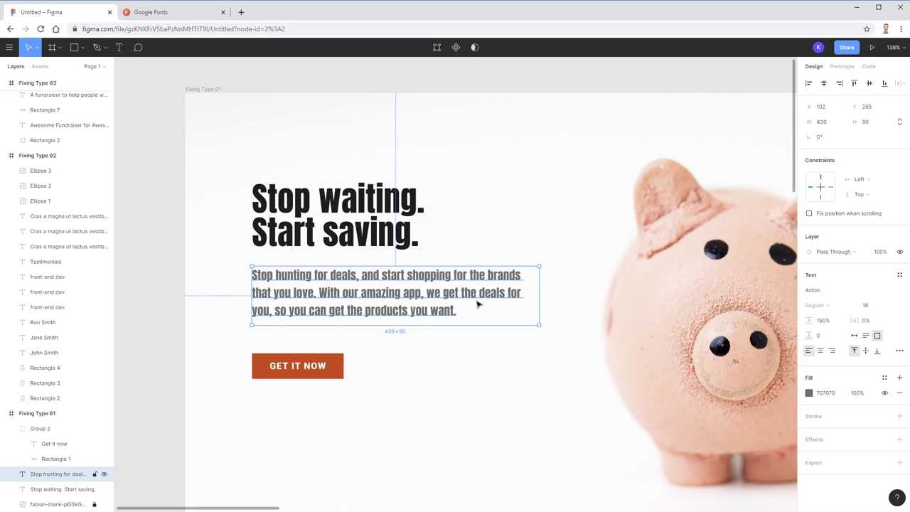
left_click(500, 221)
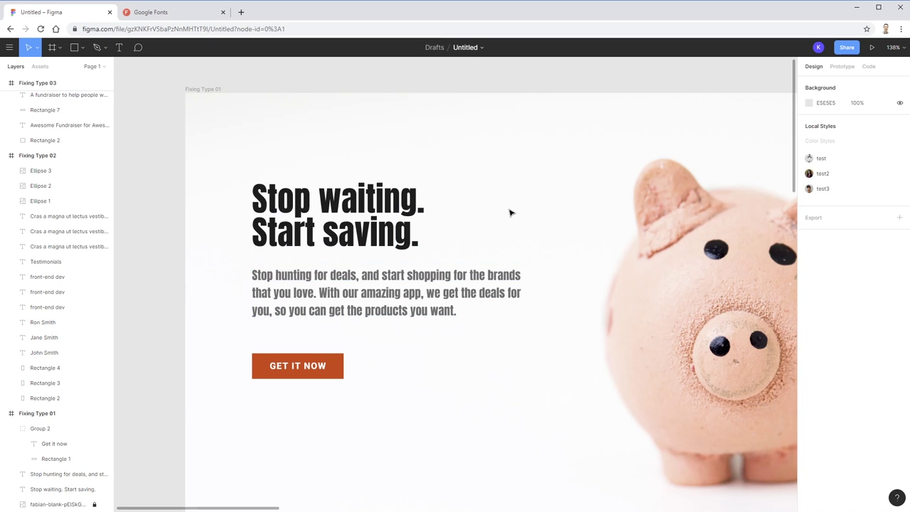
key("ctrl+z")
key("ctrl+z")
key("ctrl+z")
key("ctrl+z")
key("ctrl+z")
key("ctrl+z")
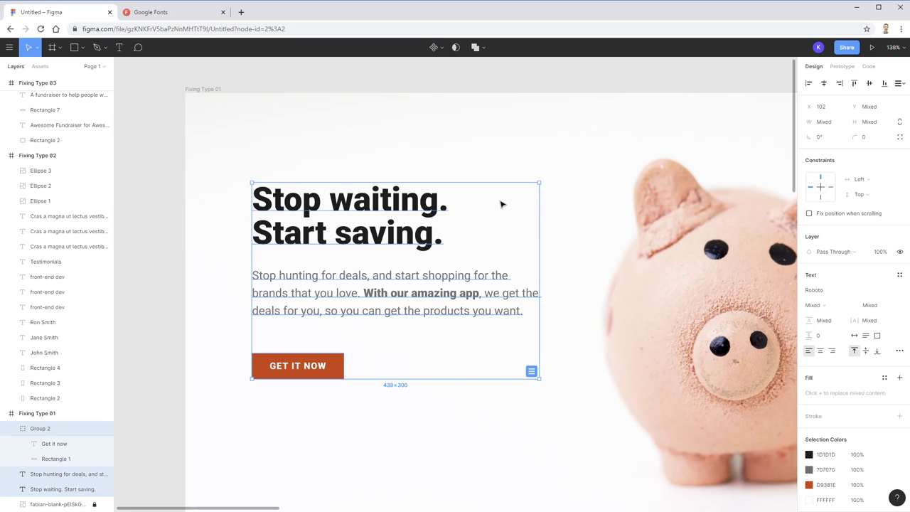
left_click(386, 120)
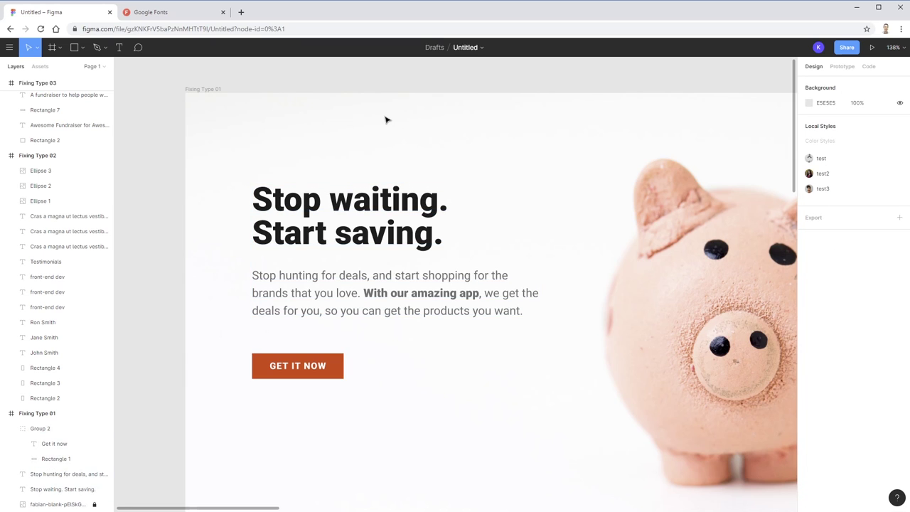
- Clear the 'anton' search in Google Fonts and briefly toggle the Serif category filter
left_click(194, 14)
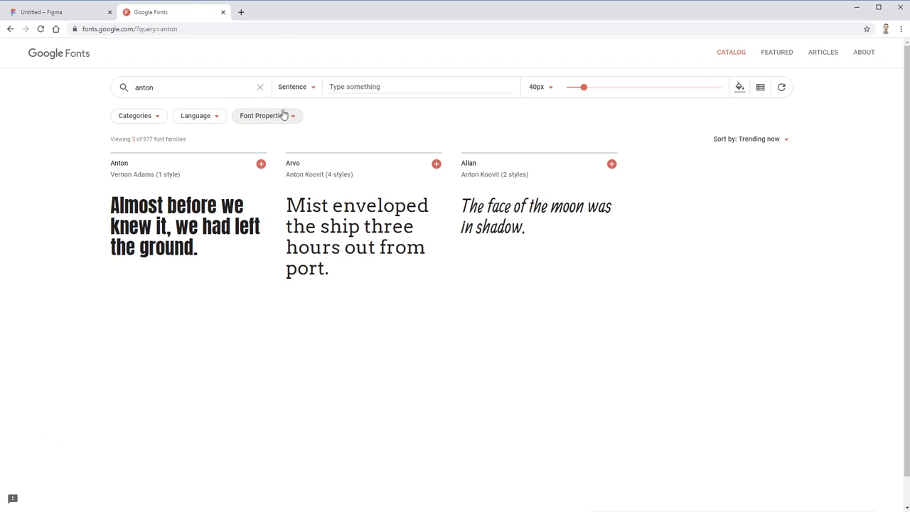
left_click(260, 87)
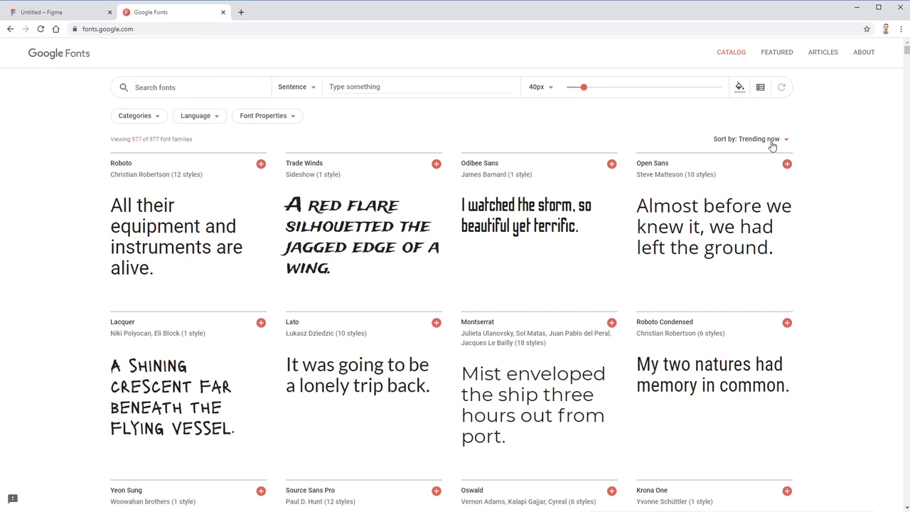
left_click(162, 116)
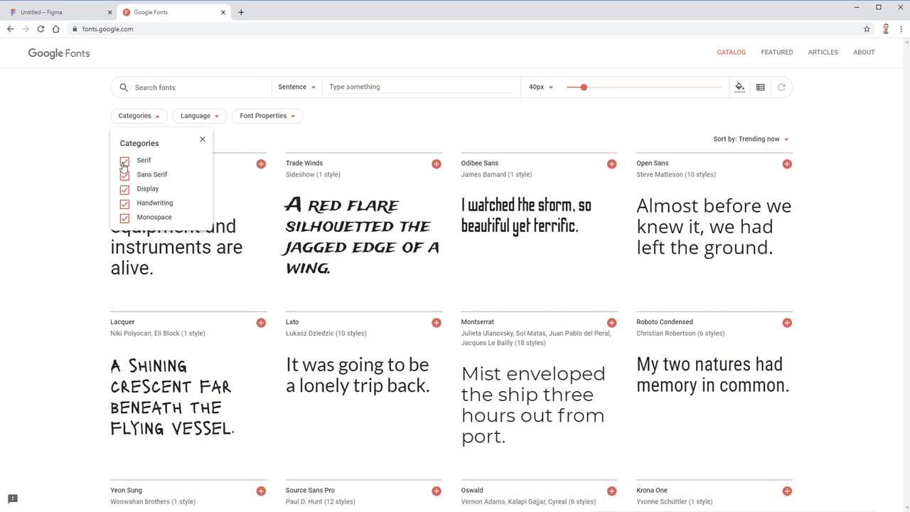
left_click(124, 164)
left_click(183, 166)
left_click(755, 142)
- Sort all 977 font families by Most popular and scroll the list
left_click(768, 140)
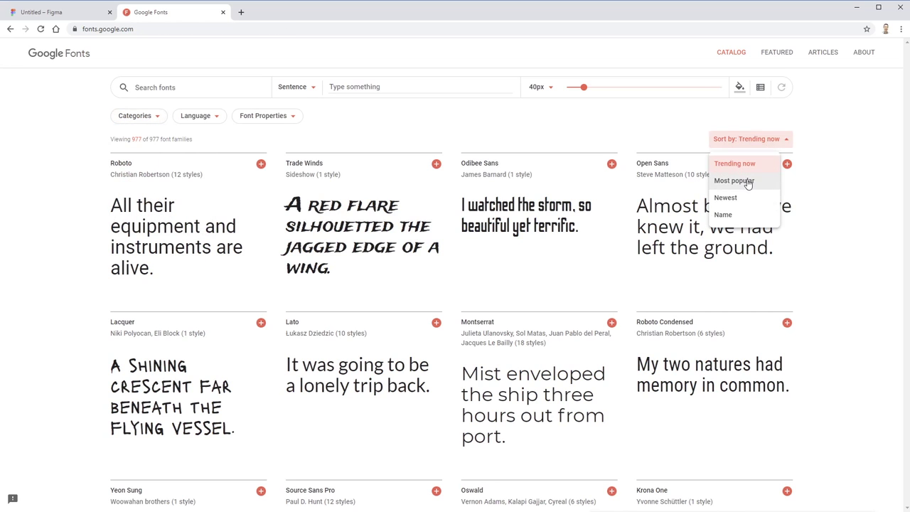
left_click(747, 182)
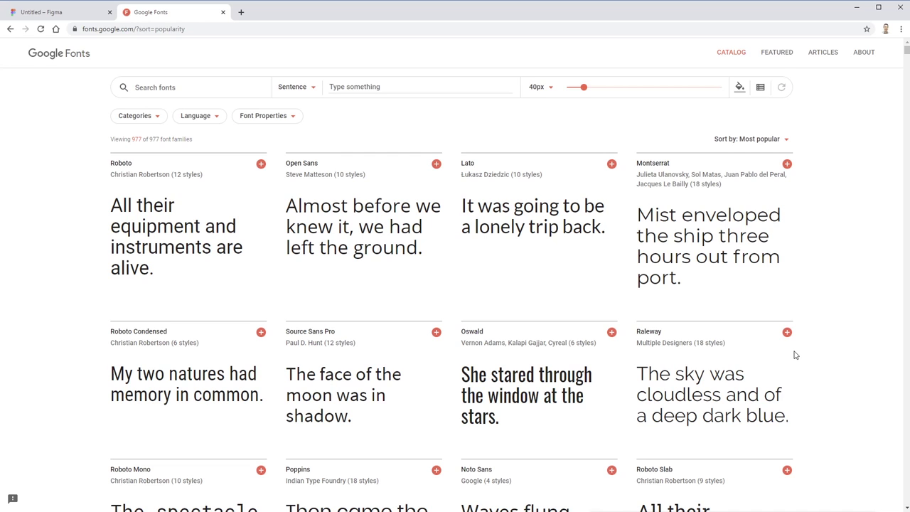
scroll(796, 355, "down", 1)
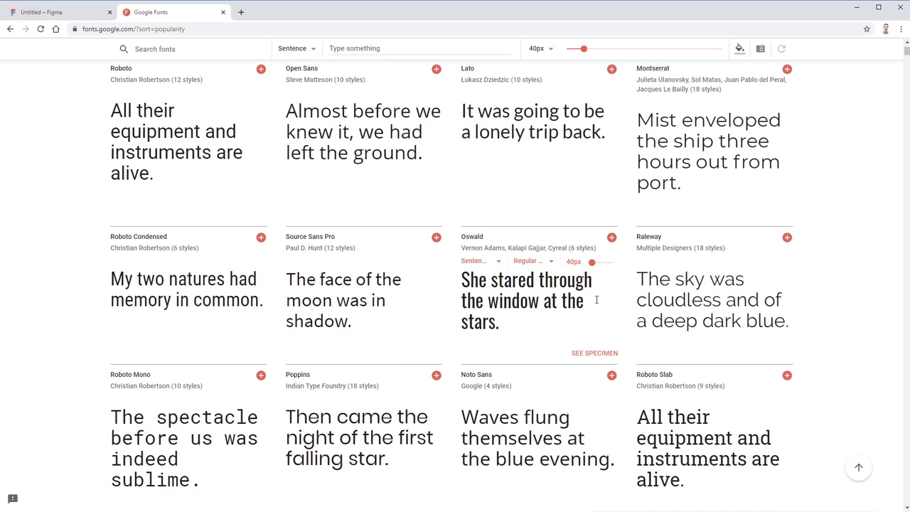
scroll(596, 305, "up", 1)
scroll(578, 325, "up", 1)
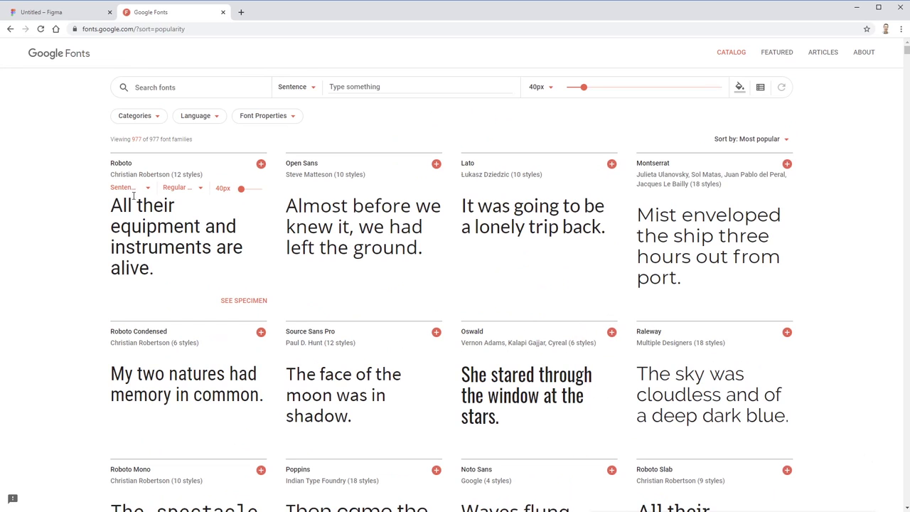
- Pan the Figma canvas to look over the Testimonials card body text
left_click(54, 13)
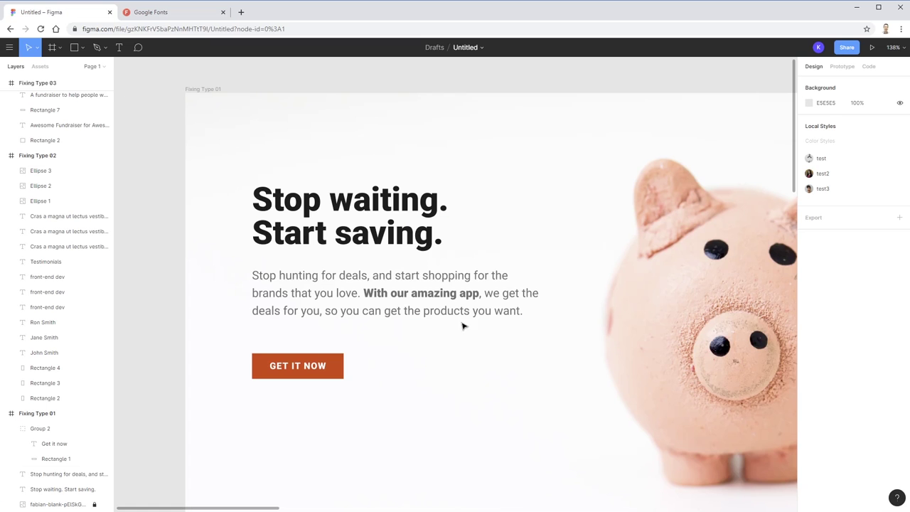
scroll(674, 335, "right", 15)
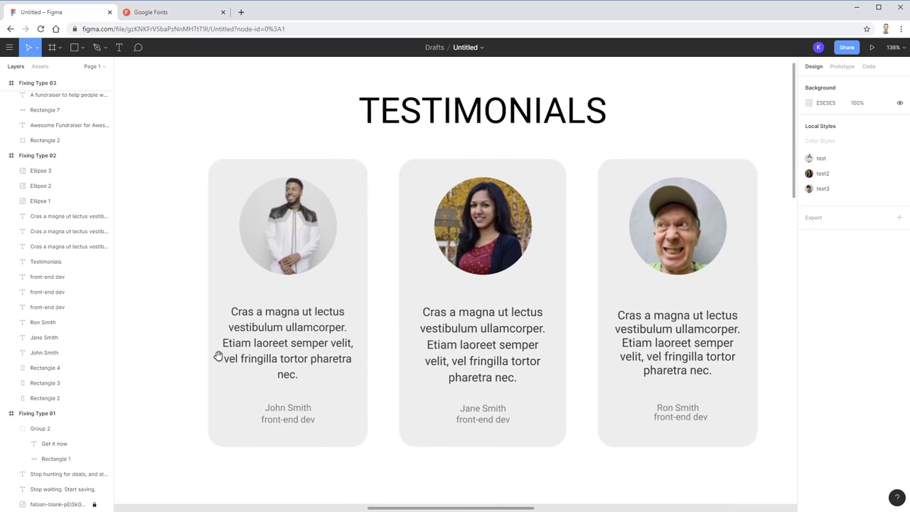
scroll(218, 356, "up", 1)
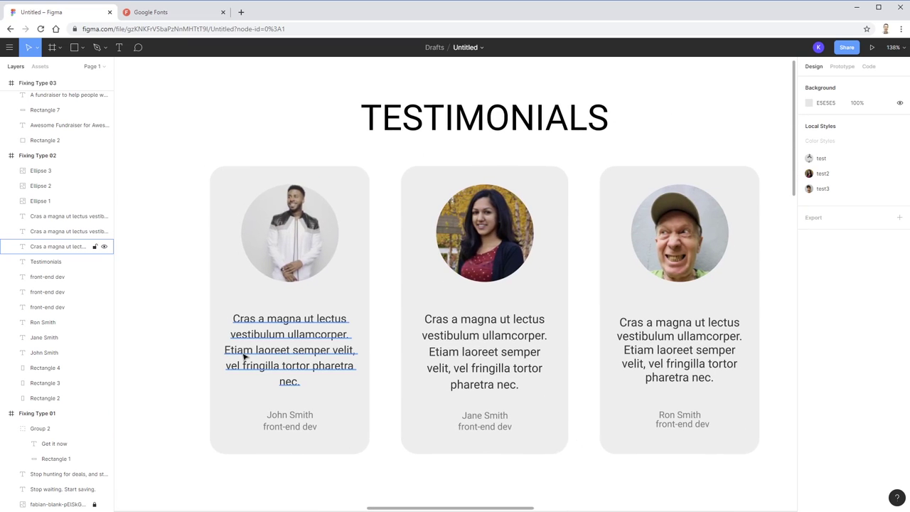
left_click(179, 14)
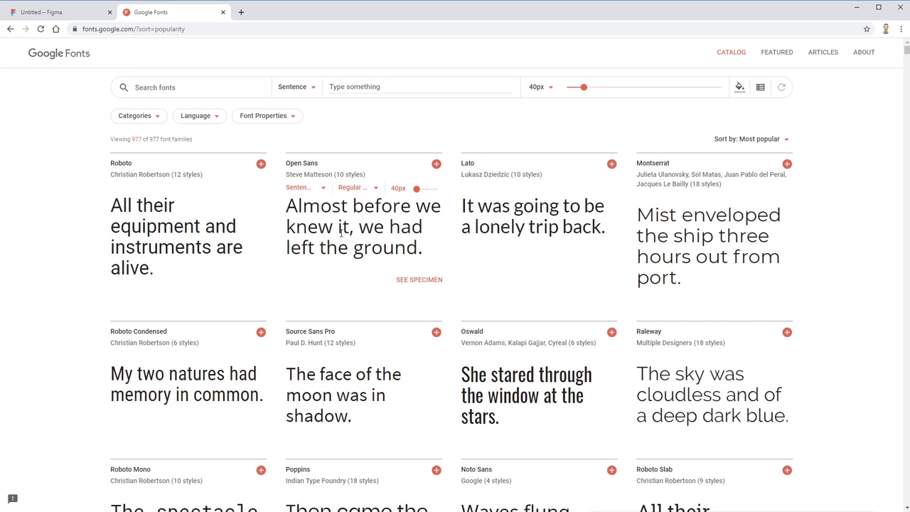
- Uncheck Serif, Display, Handwriting and Monospace so only Sans Serif (297 of 977) remains
scroll(341, 234, "down", 1)
scroll(341, 236, "down", 1)
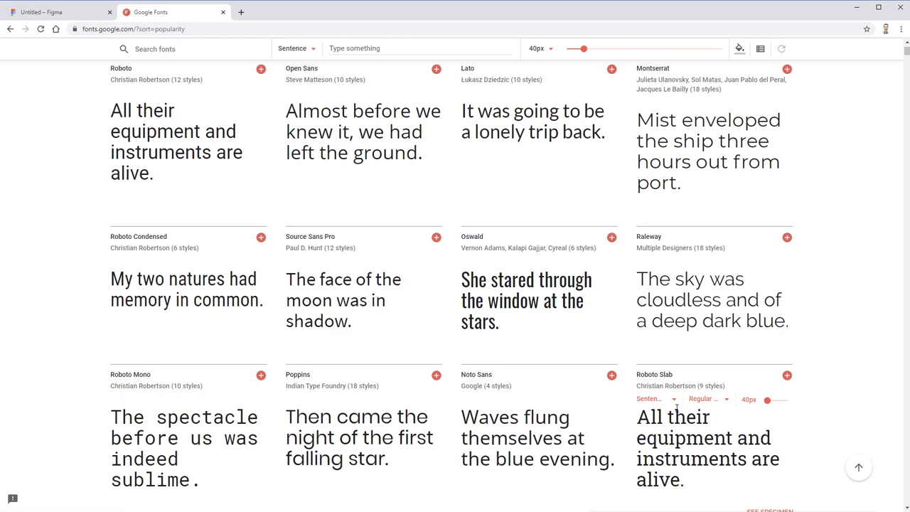
scroll(406, 334, "up", 3)
left_click(135, 116)
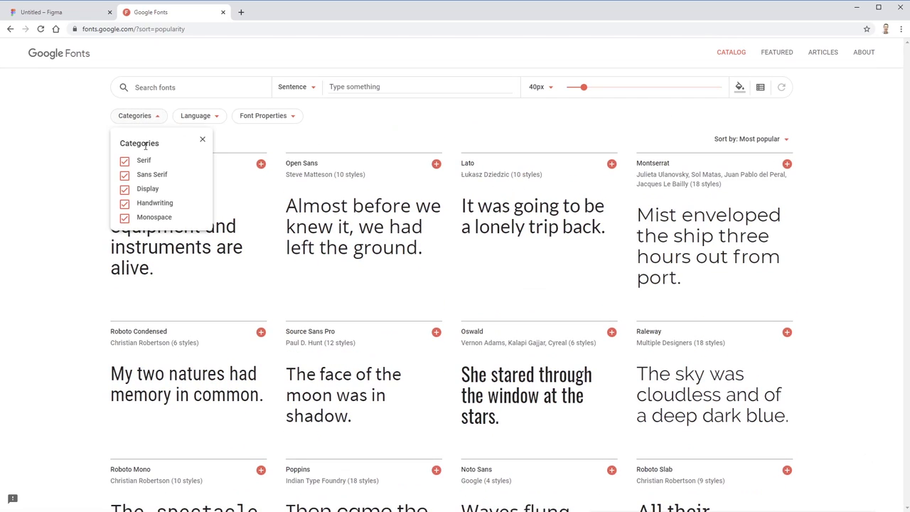
left_click(124, 161)
left_click(124, 190)
left_click(125, 203)
left_click(124, 218)
left_click(203, 139)
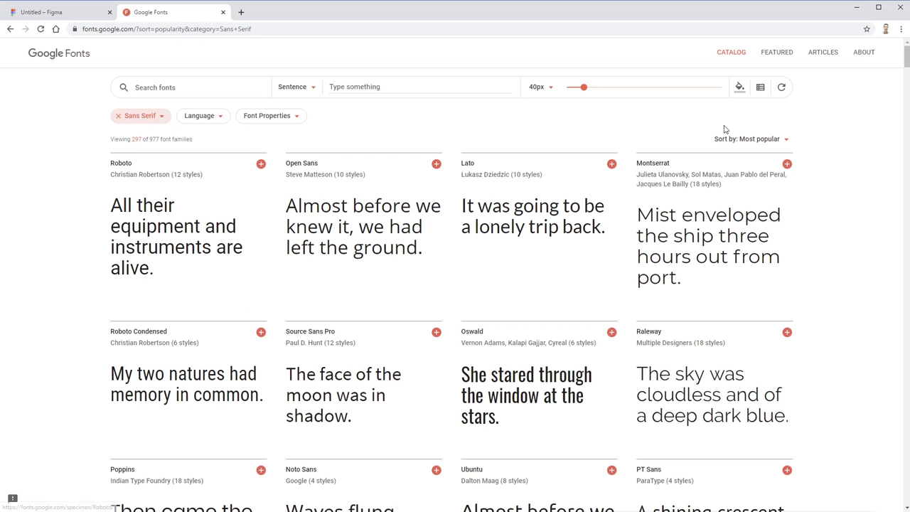
scroll(819, 195, "down", 1)
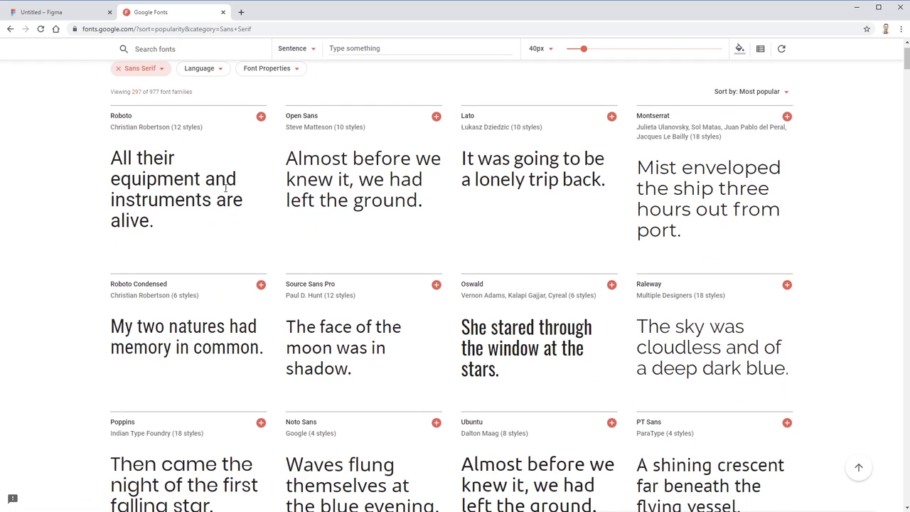
mouse_move(164, 199)
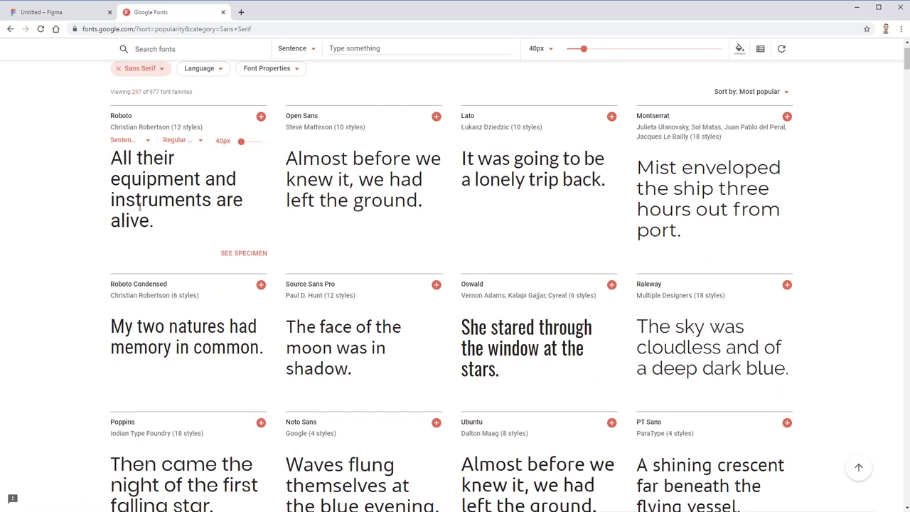
scroll(686, 277, "down", 2)
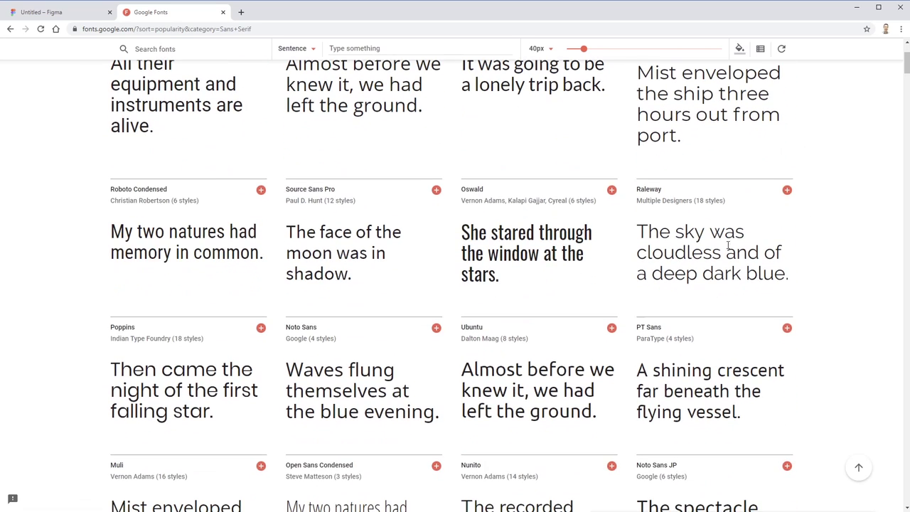
mouse_move(669, 392)
scroll(834, 381, "down", 1)
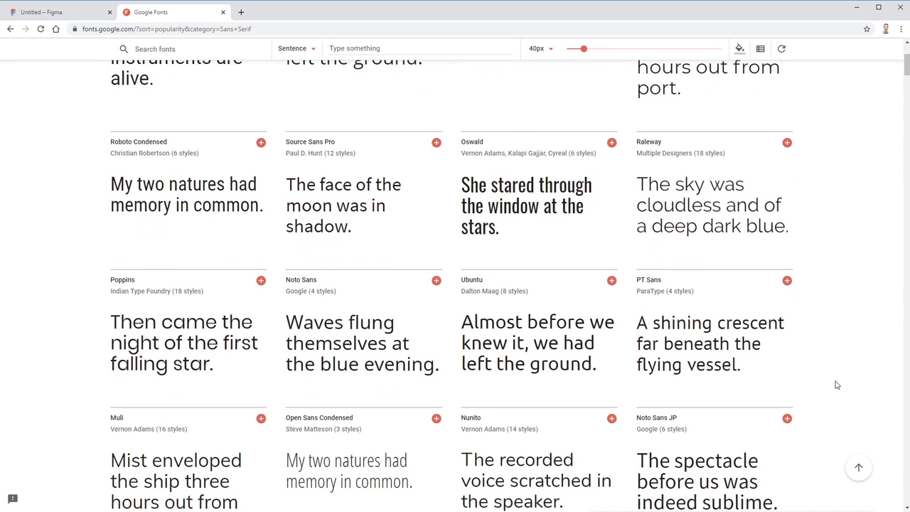
scroll(834, 382, "down", 1)
mouse_move(337, 375)
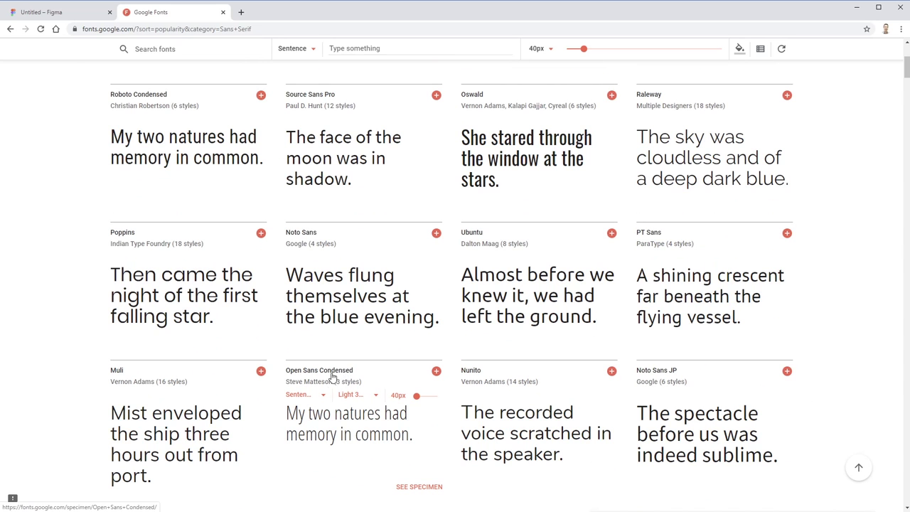
scroll(365, 373, "down", 3)
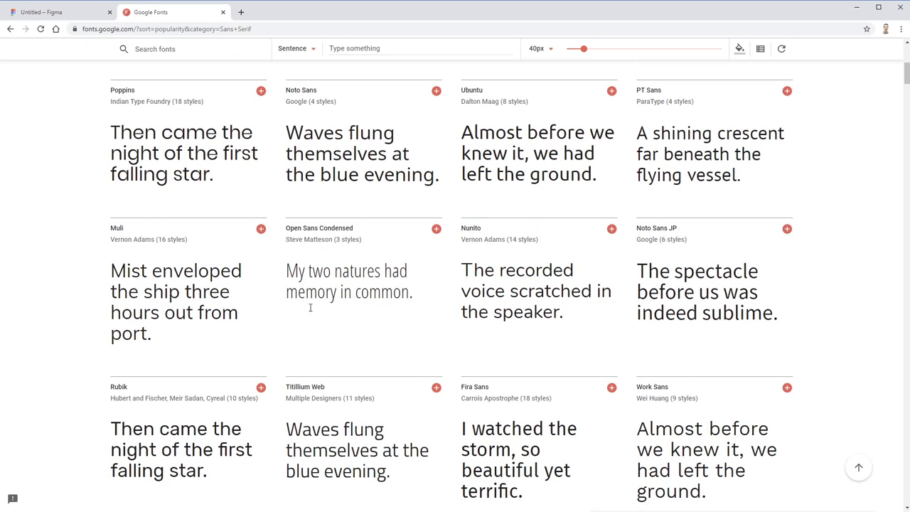
mouse_move(125, 120)
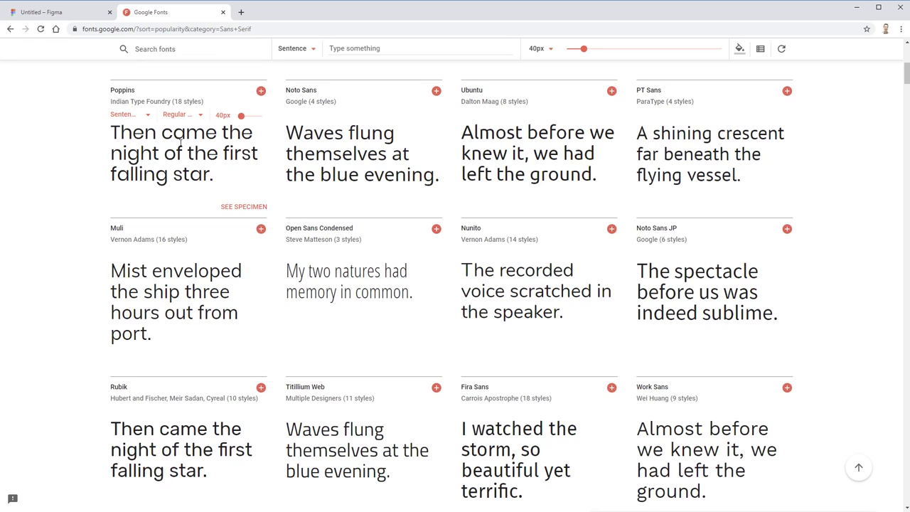
mouse_move(309, 135)
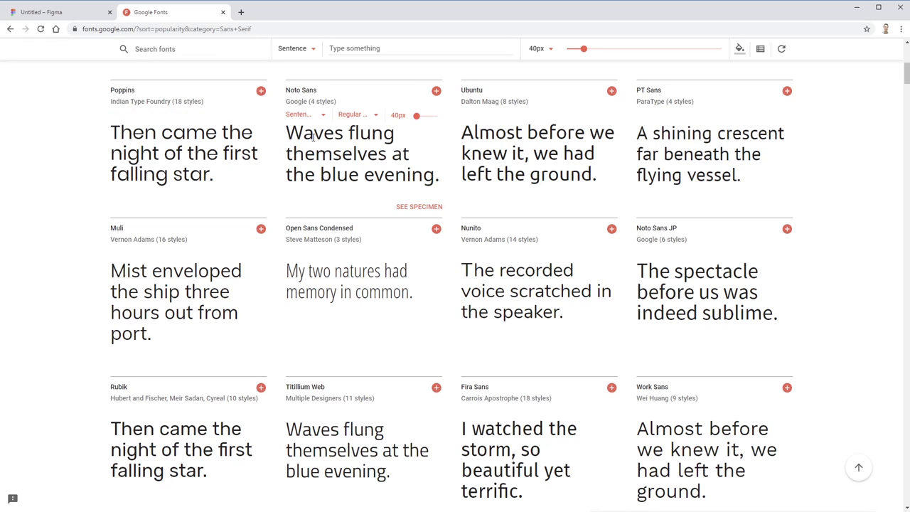
left_click_drag(314, 134, 304, 135)
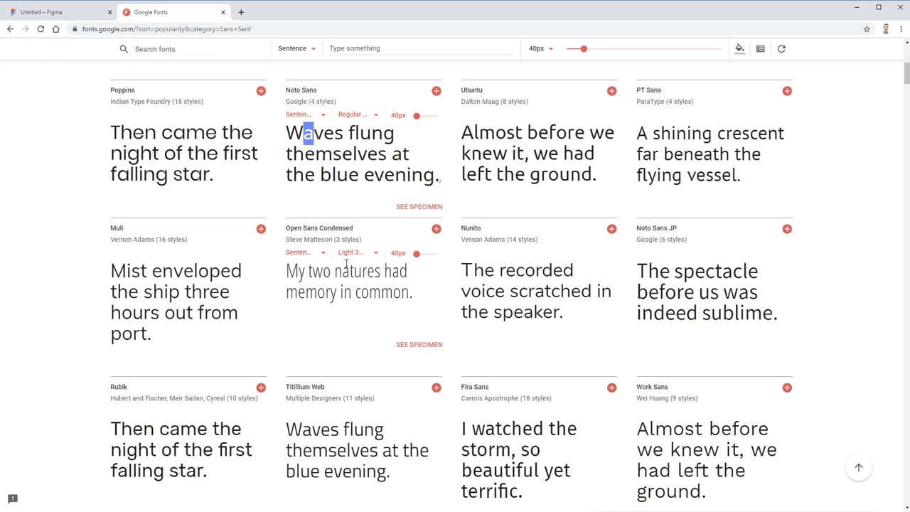
mouse_move(490, 271)
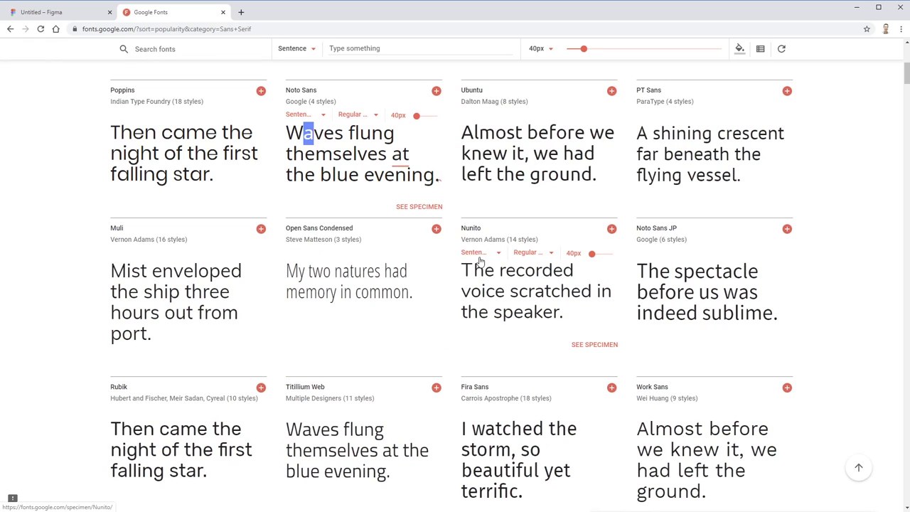
left_click_drag(145, 132, 177, 155)
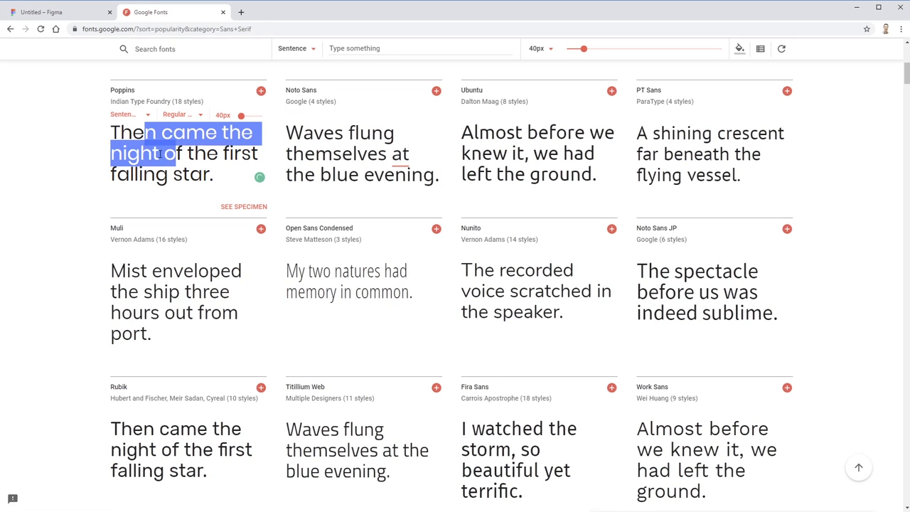
left_click(877, 304)
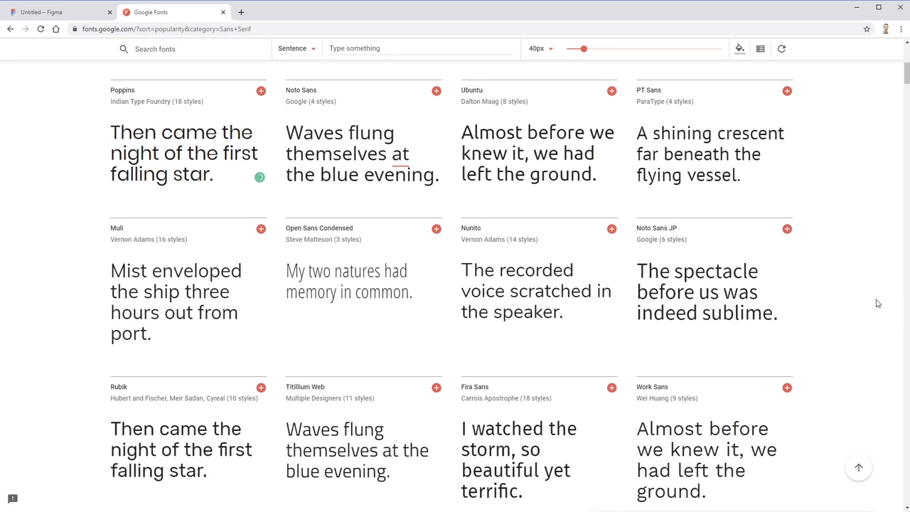
scroll(877, 307, "up", 1)
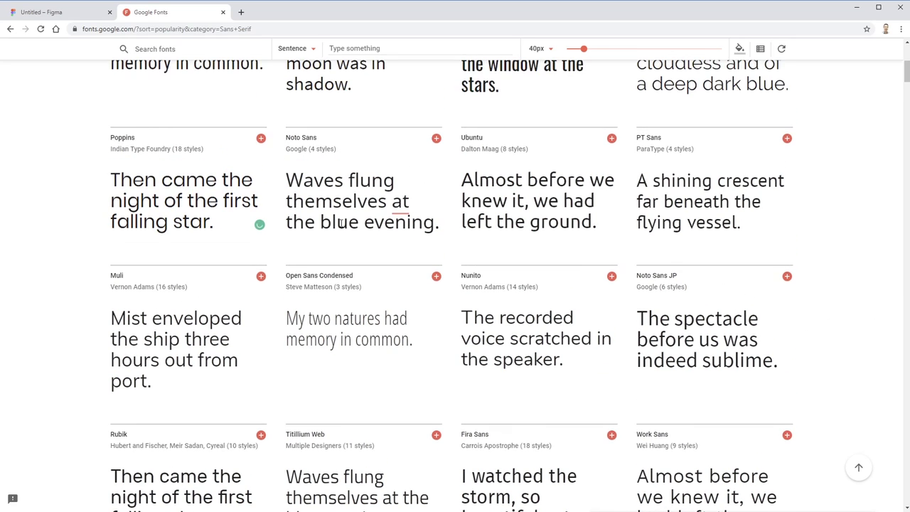
left_click(93, 15)
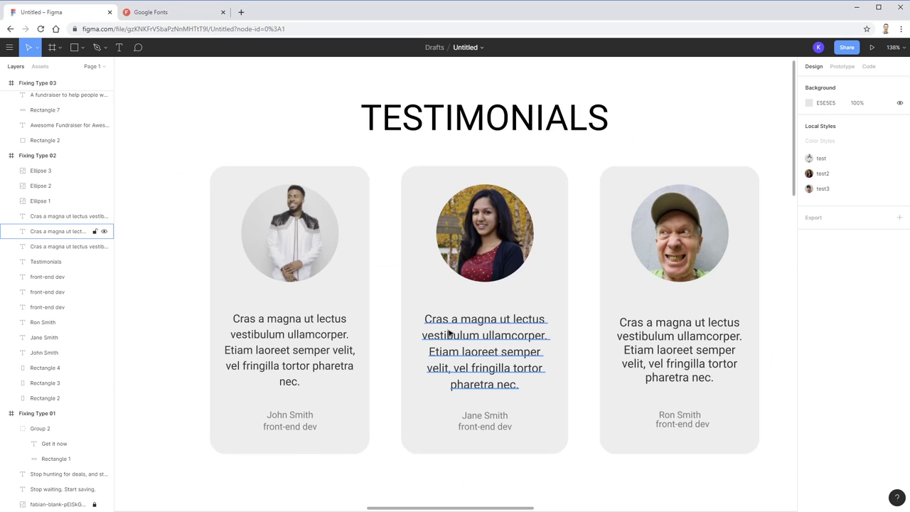
left_click(166, 13)
mouse_move(201, 201)
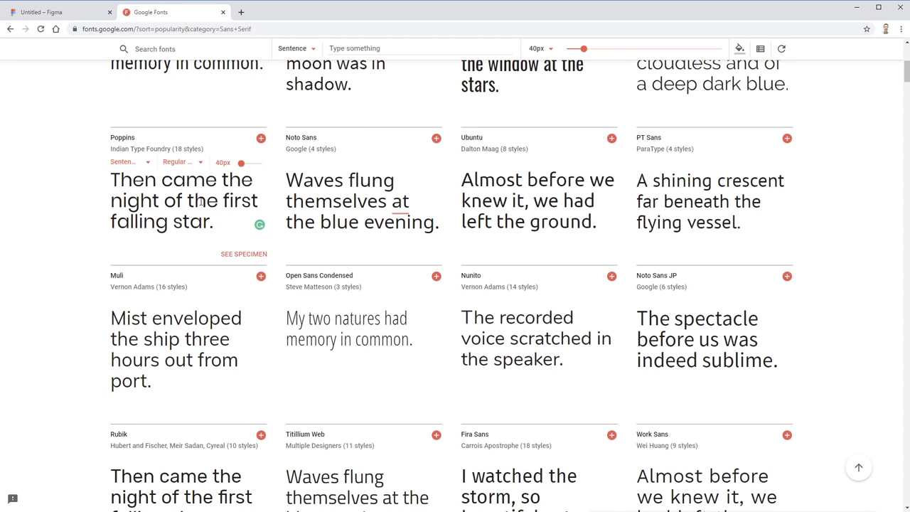
scroll(249, 256, "up", 2)
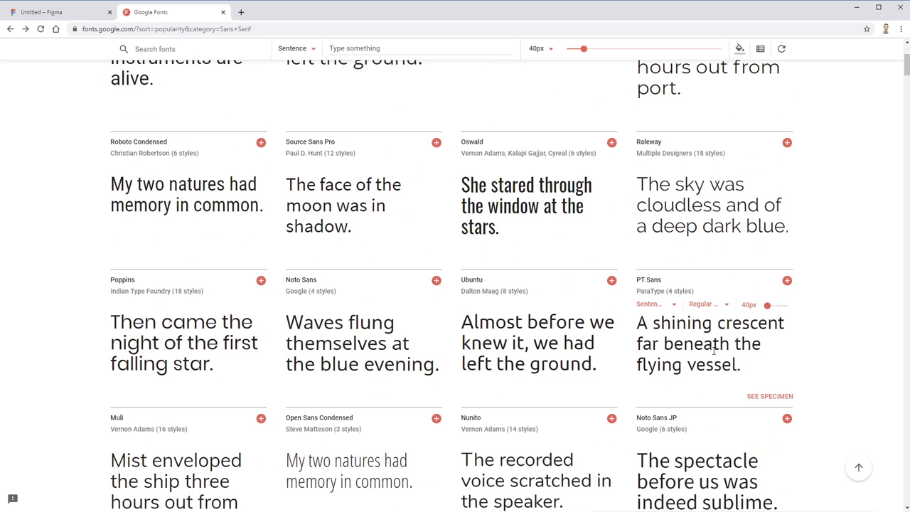
- Open the PT Sans specimen page and highlight its Regular, Bold and italic samples
left_click(661, 291)
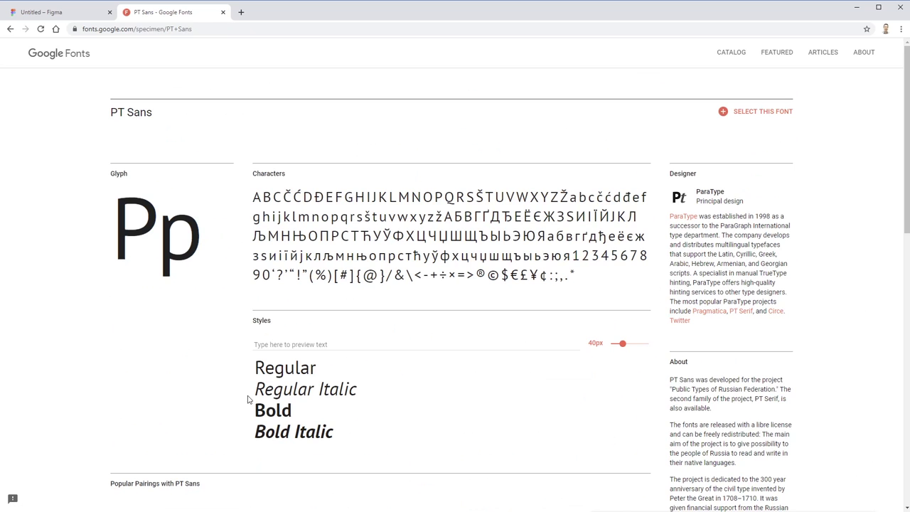
left_click_drag(275, 368, 299, 368)
left_click_drag(254, 410, 340, 389)
left_click_drag(276, 431, 316, 431)
left_click(288, 367)
- Go back to the Sans Serif catalog and reopen PT Sans to compare its styles
key("alt+Left")
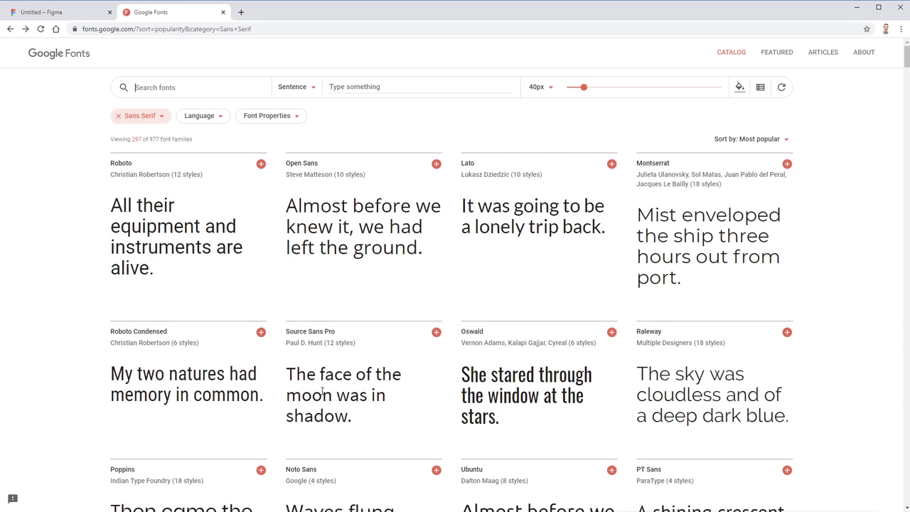
scroll(659, 340, "down", 2)
left_click(650, 319)
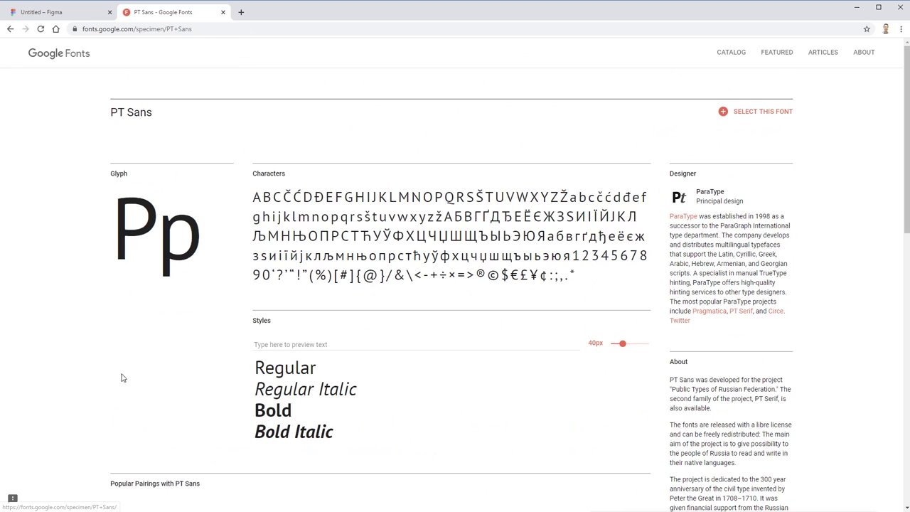
left_click_drag(285, 367, 316, 367)
left_click_drag(276, 411, 359, 394)
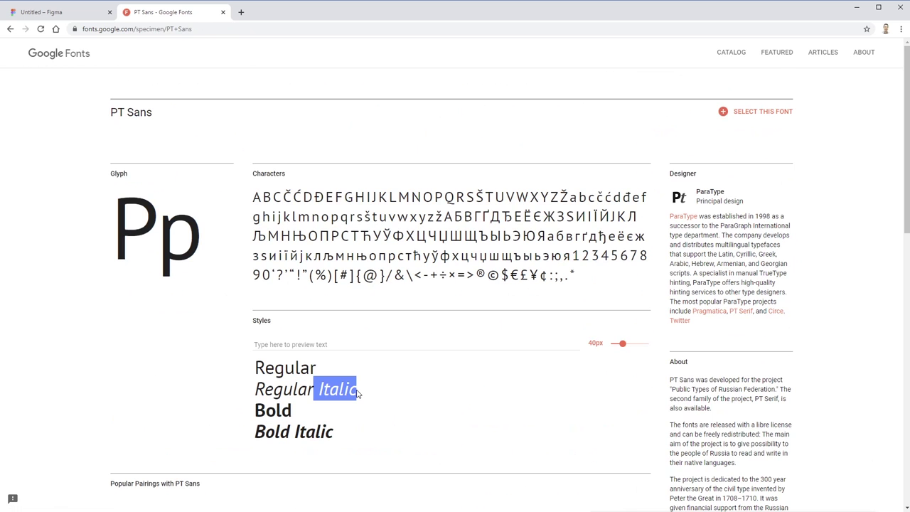
- Set the TESTIMONIALS heading to PT Sans Bold
left_click(69, 19)
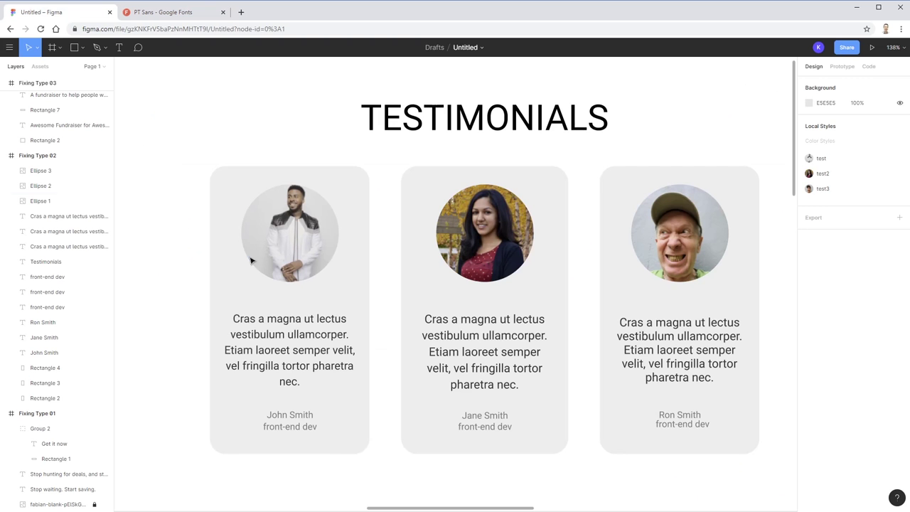
left_click(568, 123)
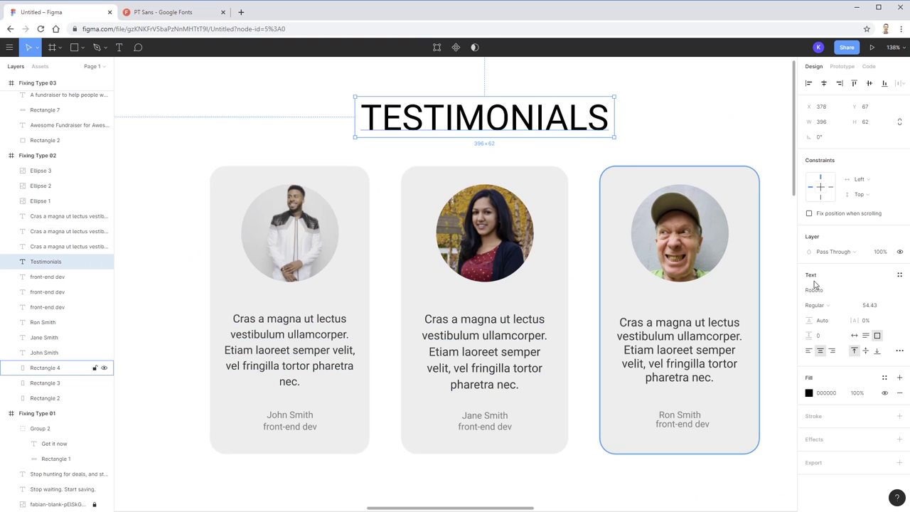
left_click(826, 292)
type("PT Sans")
key("Return")
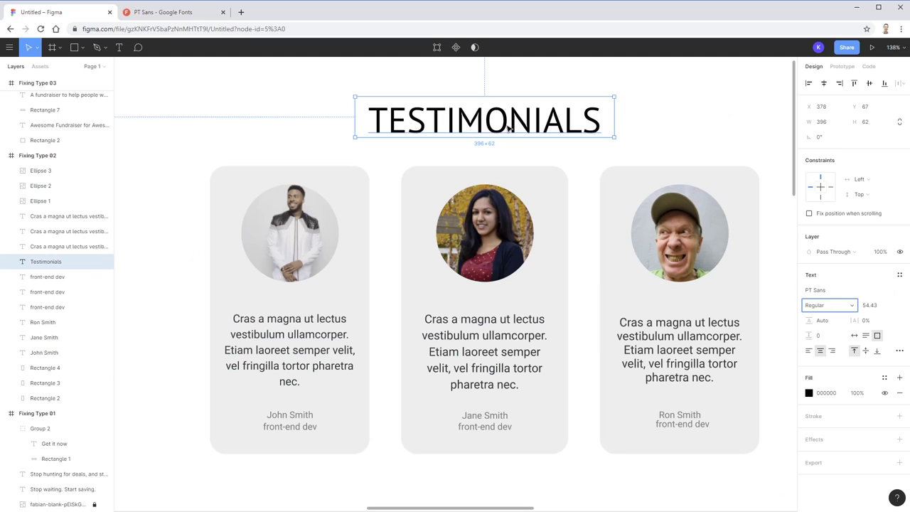
left_click(851, 309)
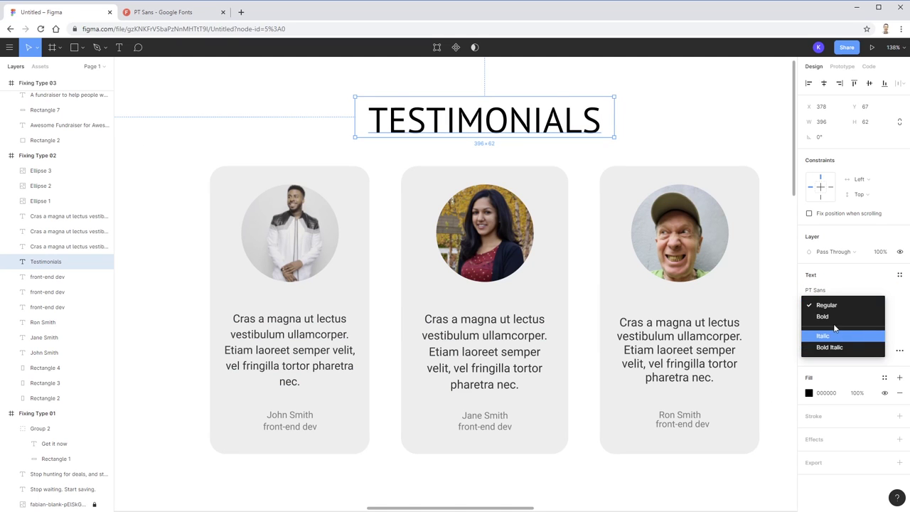
left_click(833, 330)
- Set the three testimonial quotes to PT Sans and change their line height to 1
left_click(258, 345)
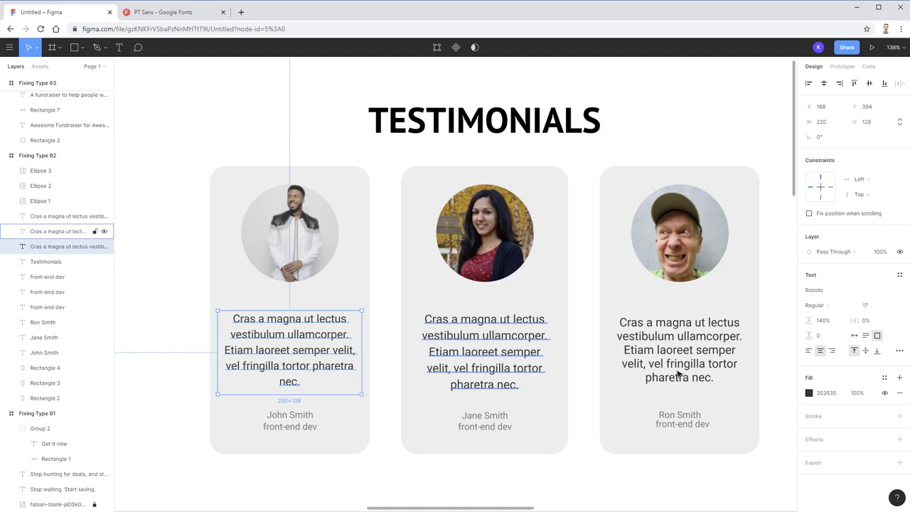
left_click(498, 365, "shift")
left_click(740, 357, "shift")
left_click(828, 291)
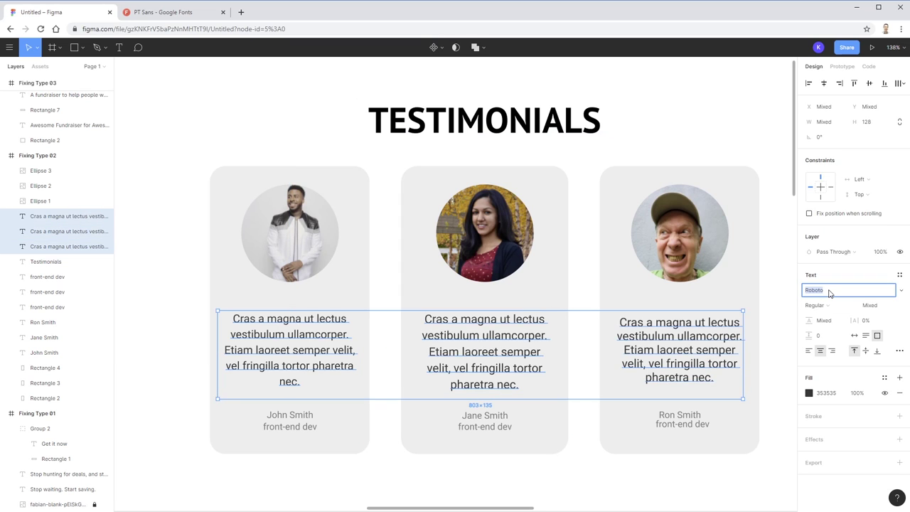
type("PT Sans")
key("Tab")
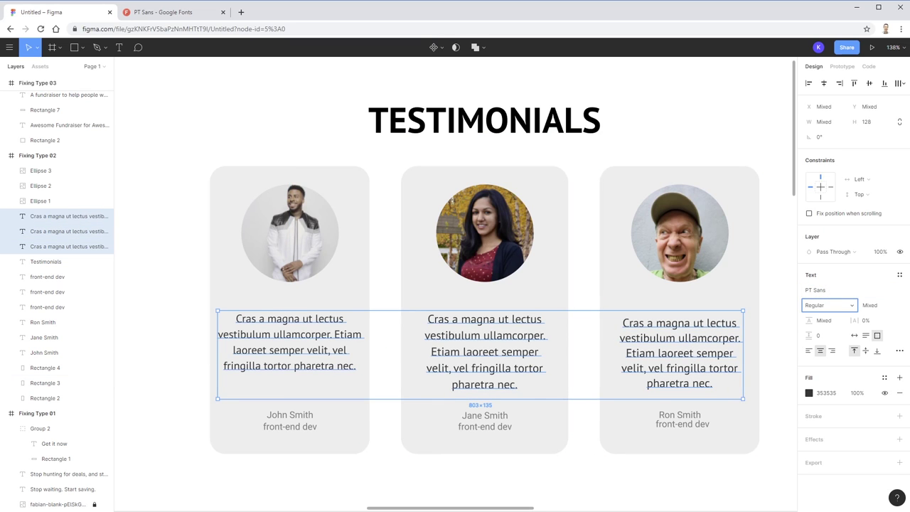
left_click(824, 325)
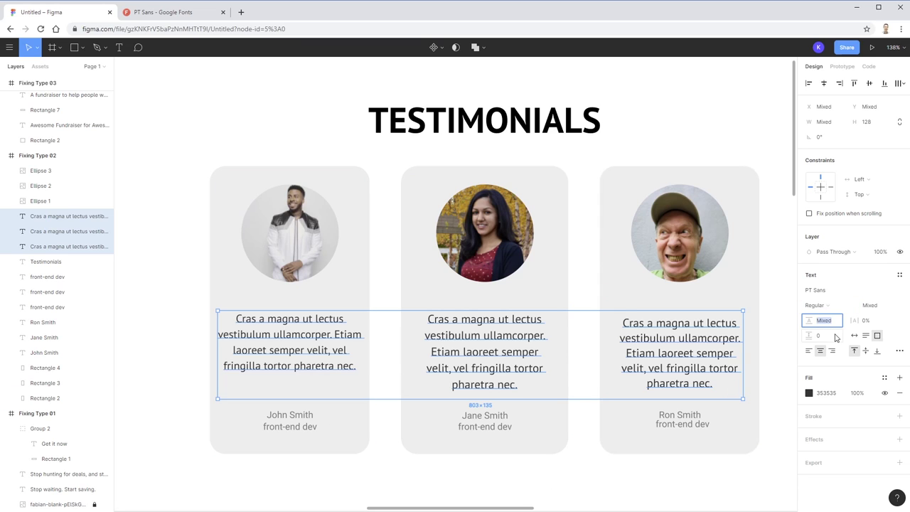
type("150")
key("Return")
left_click(519, 489)
left_click(338, 421)
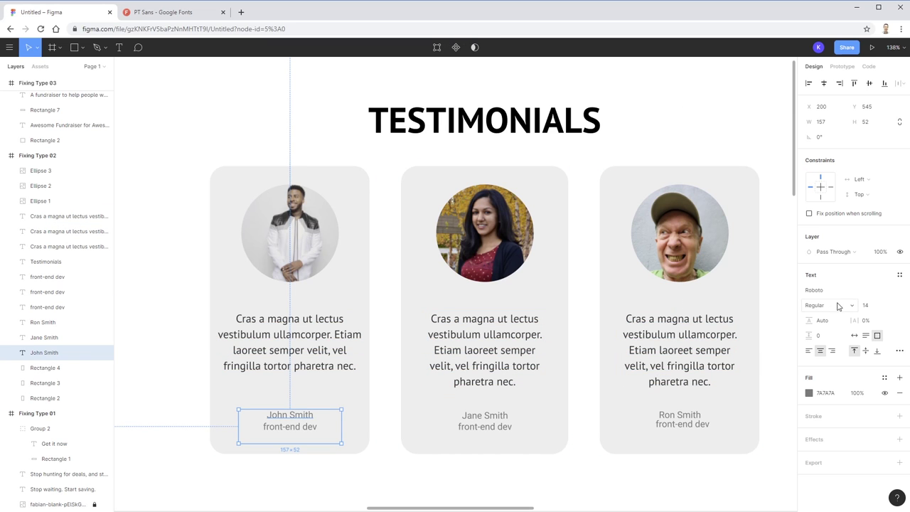
- Set the three testimonial cards' names and job titles to PT Sans
left_click_drag(212, 487, 770, 411)
left_click(837, 287)
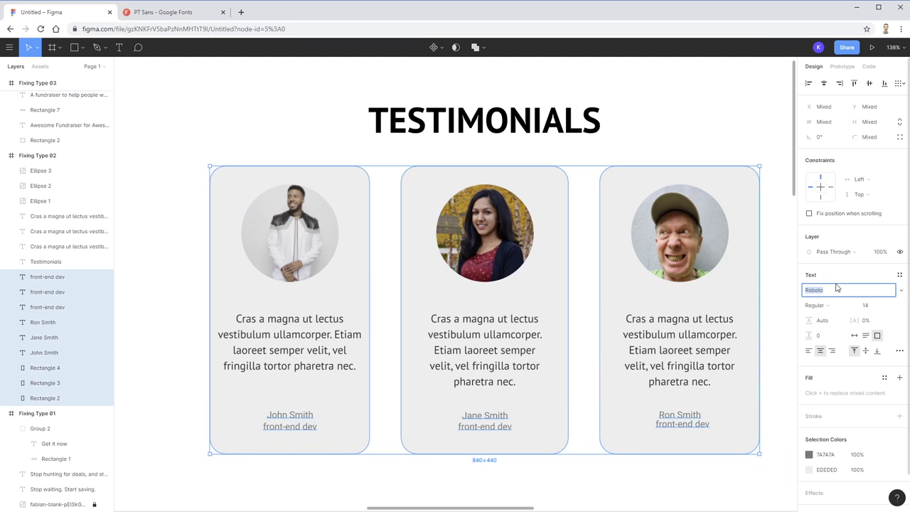
type("PT Sans")
key("Tab")
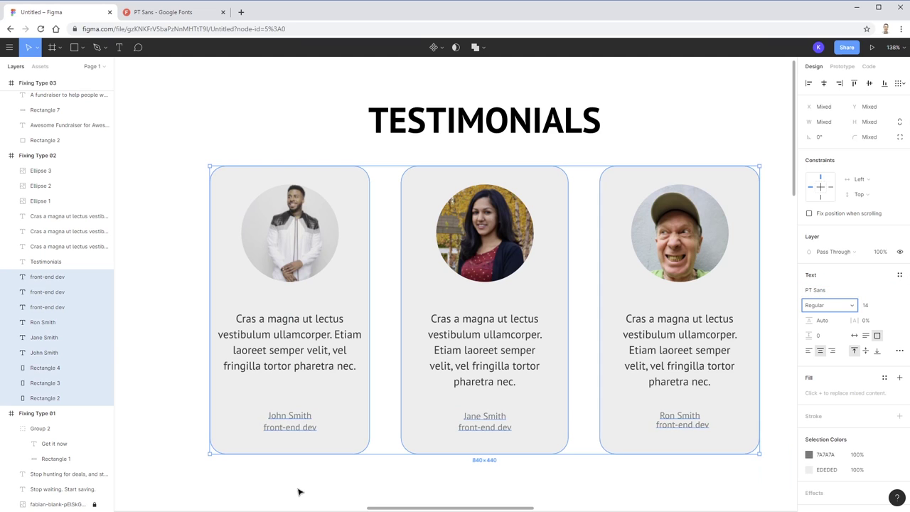
left_click(317, 477)
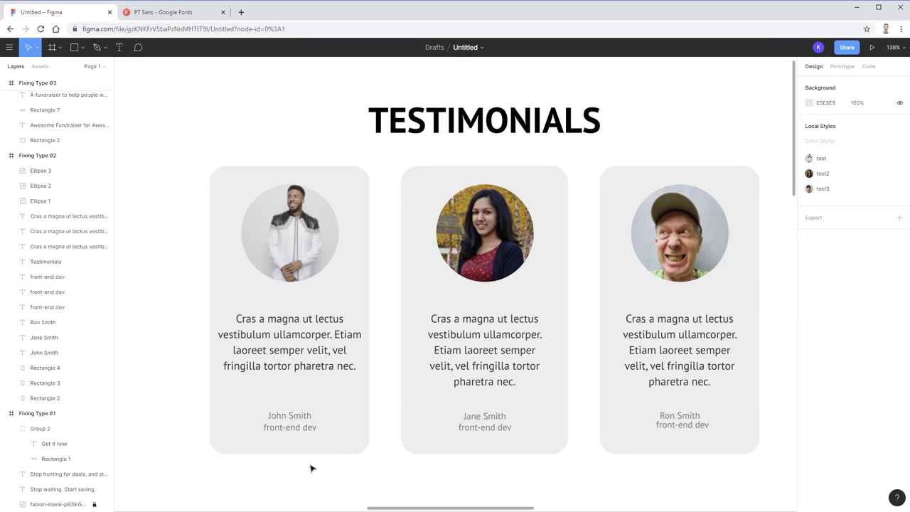
- Make the three testimonial names PT Sans Bold
left_click(293, 418)
left_click(473, 416, "shift")
left_click(681, 417, "shift")
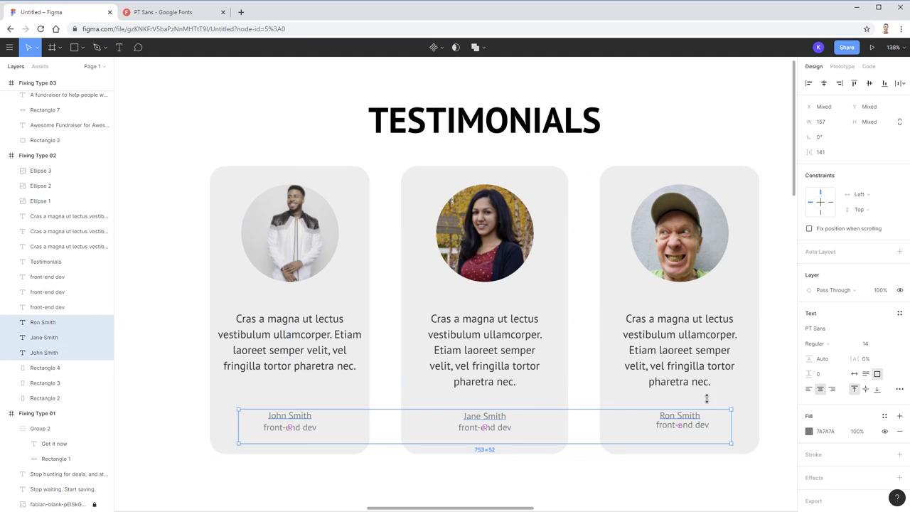
left_click(837, 345)
left_click(834, 356)
left_click(587, 489)
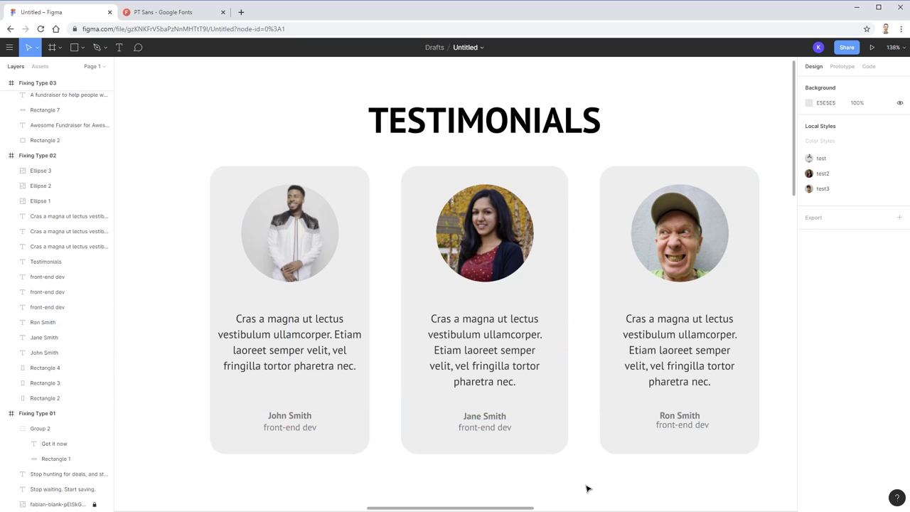
- Bold 'laoreet semper velit, vel fringilla' in the middle testimonial quote
double_click(496, 359)
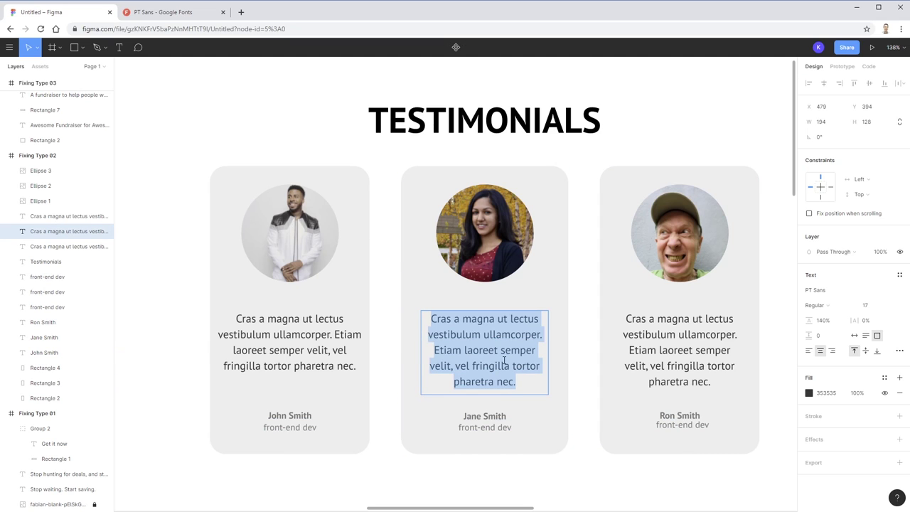
left_click_drag(466, 349, 510, 369)
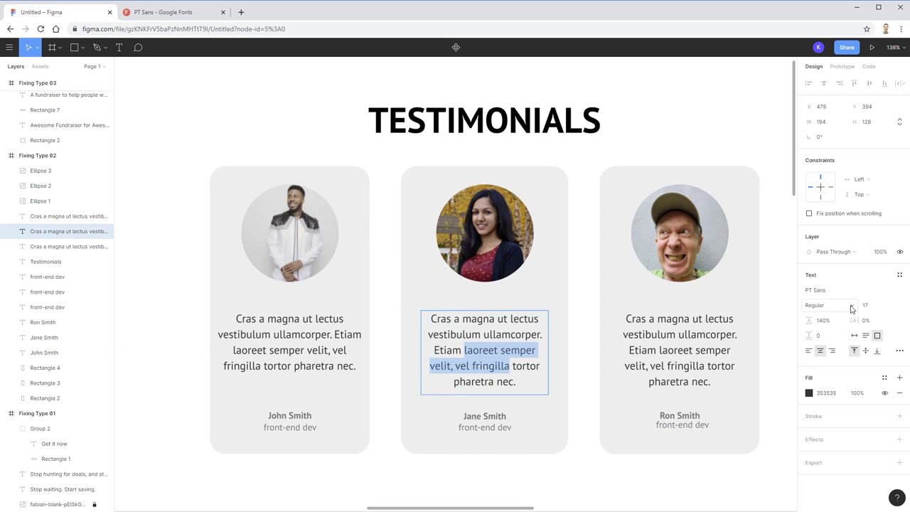
left_click(842, 306)
left_click(837, 321)
- Bold the phrase from 'a magna ut lectus' to 'semper velit' in the left quote
double_click(264, 321)
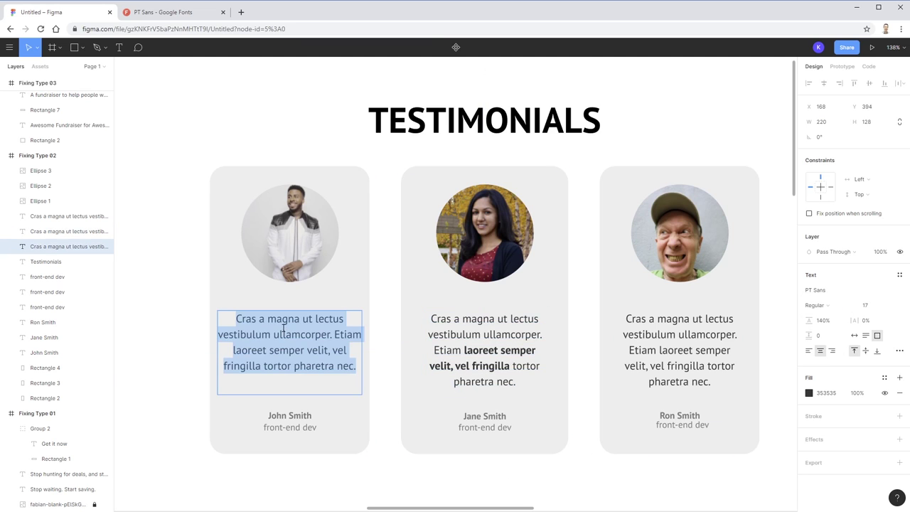
left_click(265, 320)
left_click_drag(259, 320, 326, 350)
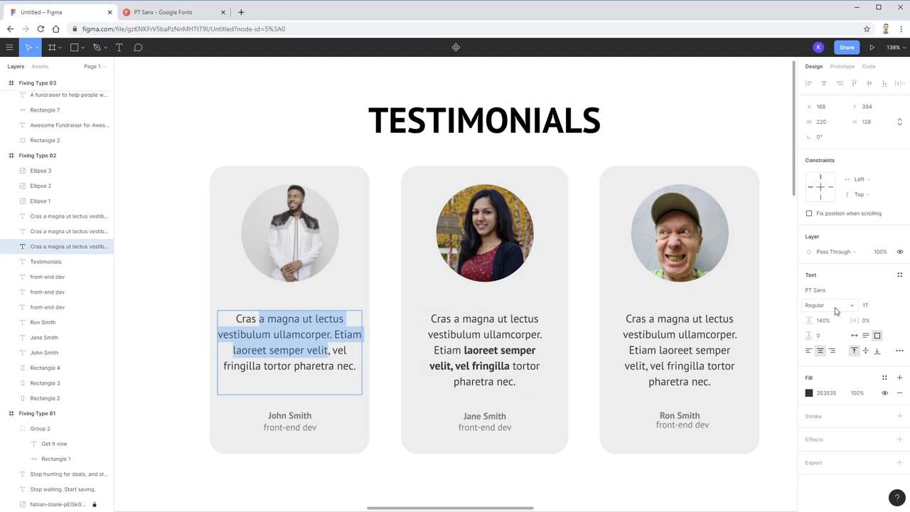
left_click(837, 308)
left_click(835, 317)
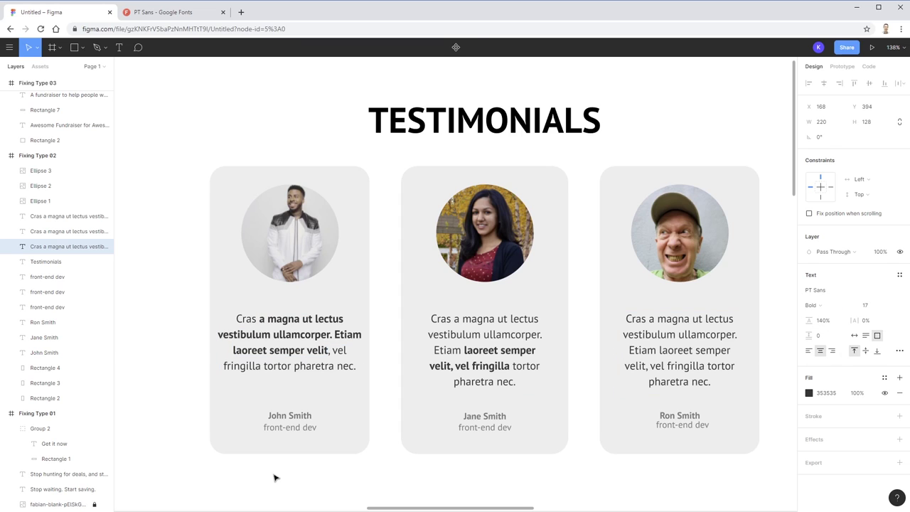
key("Escape")
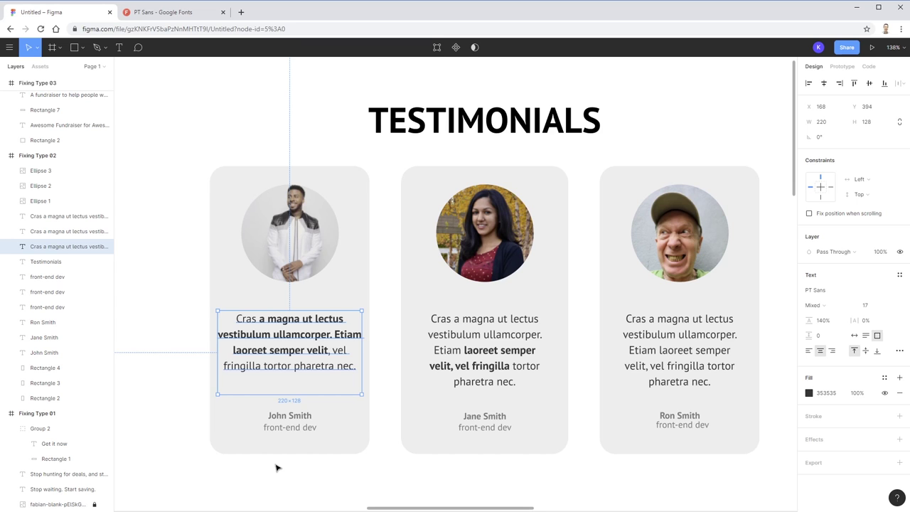
- Fit the Testimonials frame in view, check Ron's, Jane's and John's paragraphs, then go to Google Fonts
key("ctrl+minus")
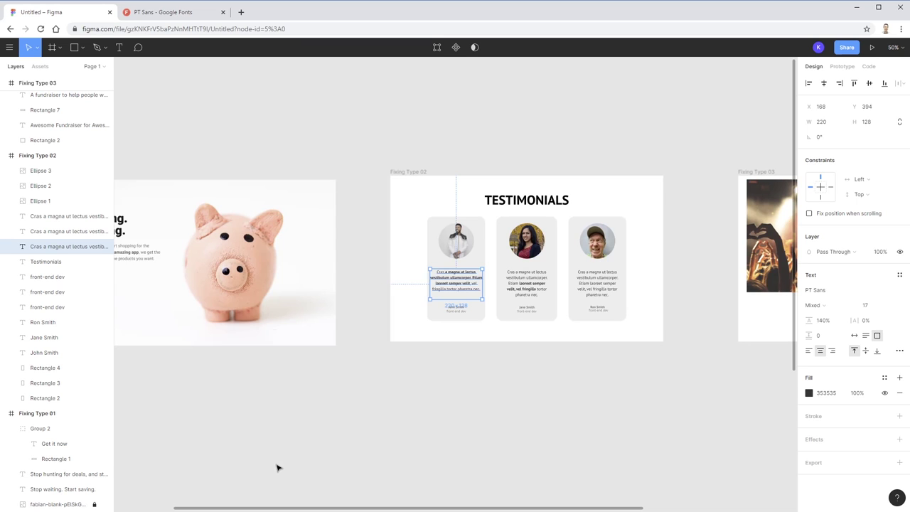
left_click(440, 325)
left_click_drag(398, 195, 692, 390)
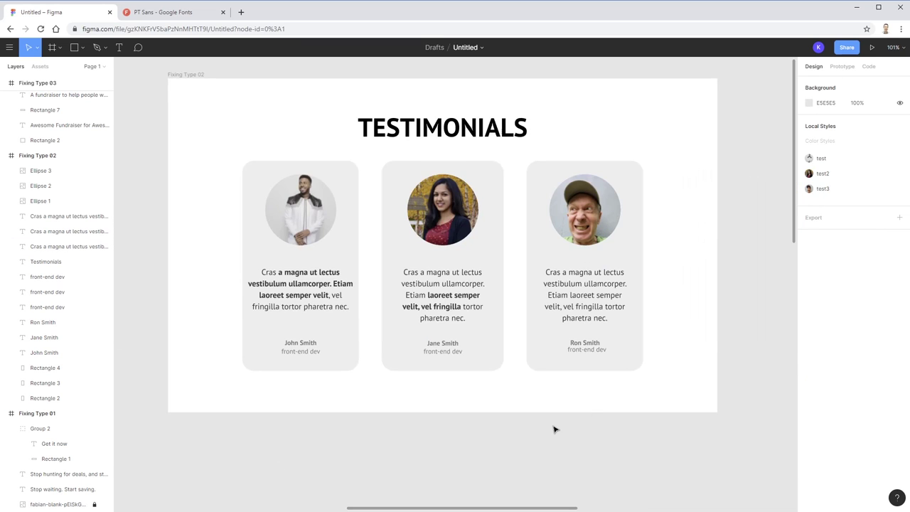
left_click_drag(552, 429, 577, 469)
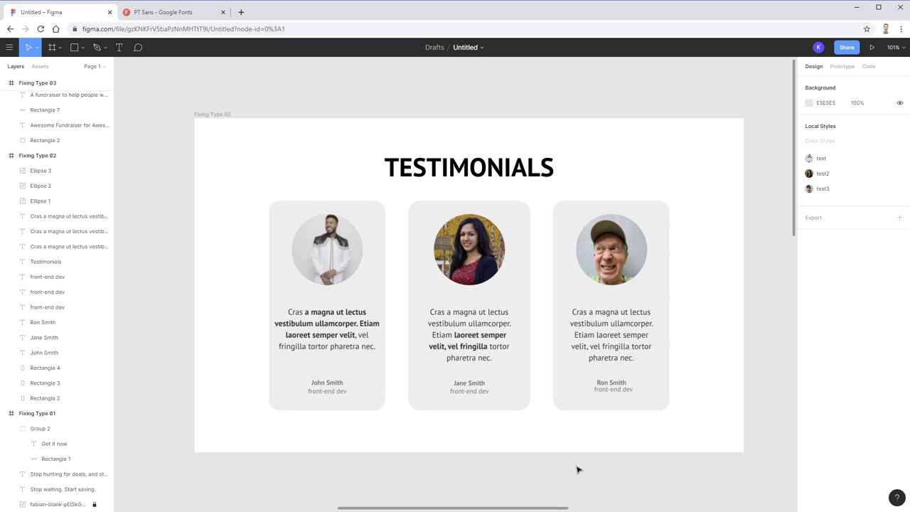
left_click(607, 352)
left_click(469, 339)
left_click(334, 343)
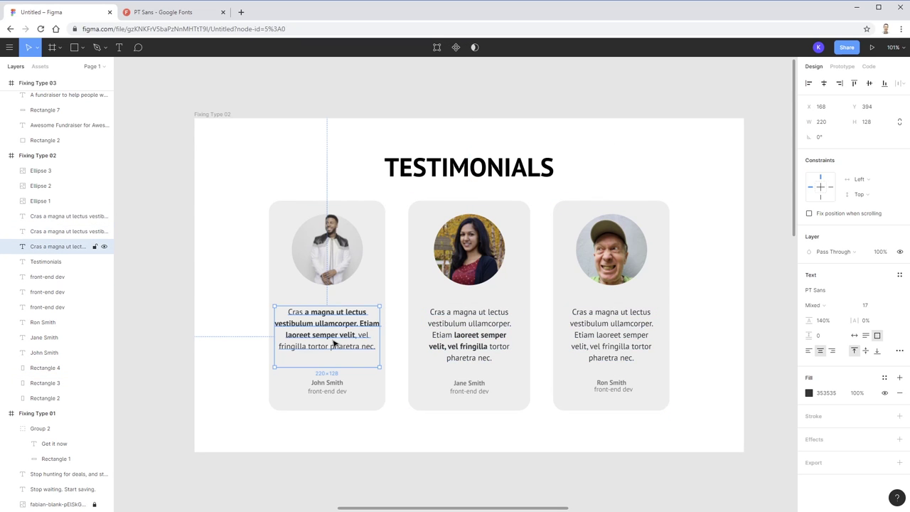
left_click(186, 11)
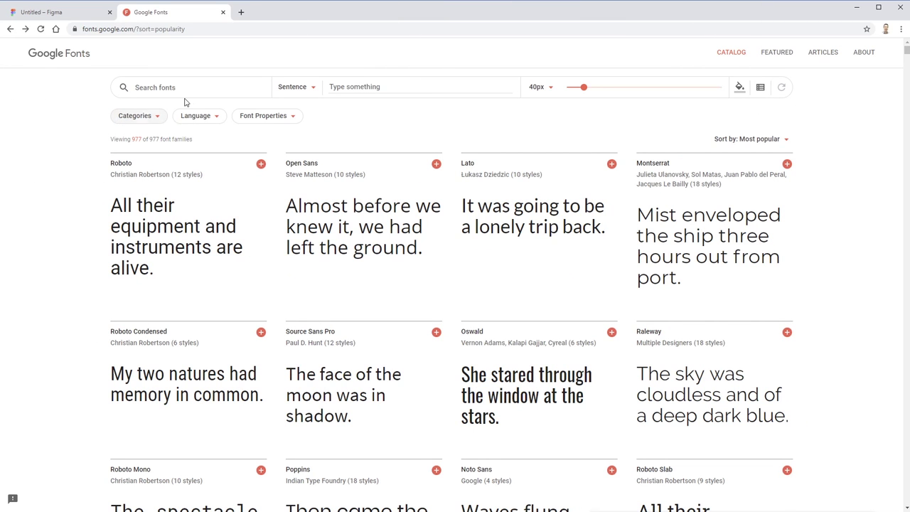
- Uncheck Serif, Sans Serif, Display, Handwriting and Monospace in the Google Fonts category filter
left_click(141, 118)
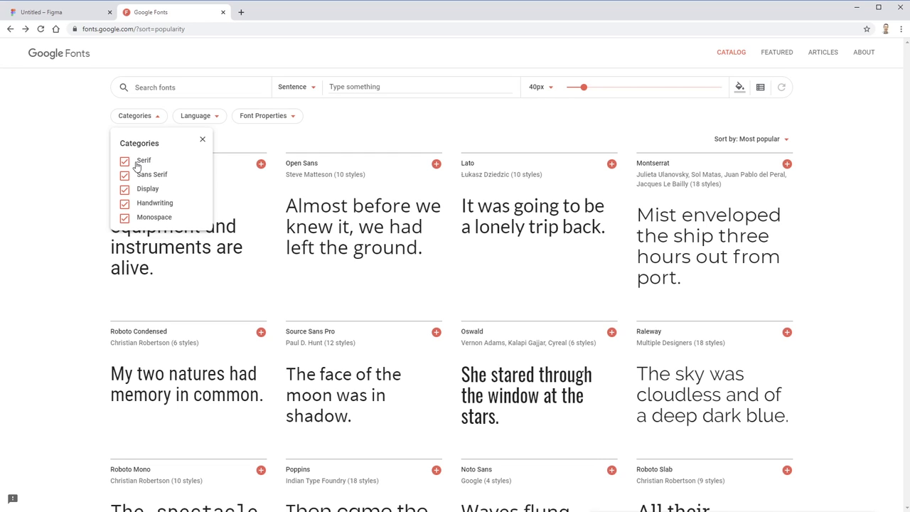
left_click(134, 164)
left_click(124, 177)
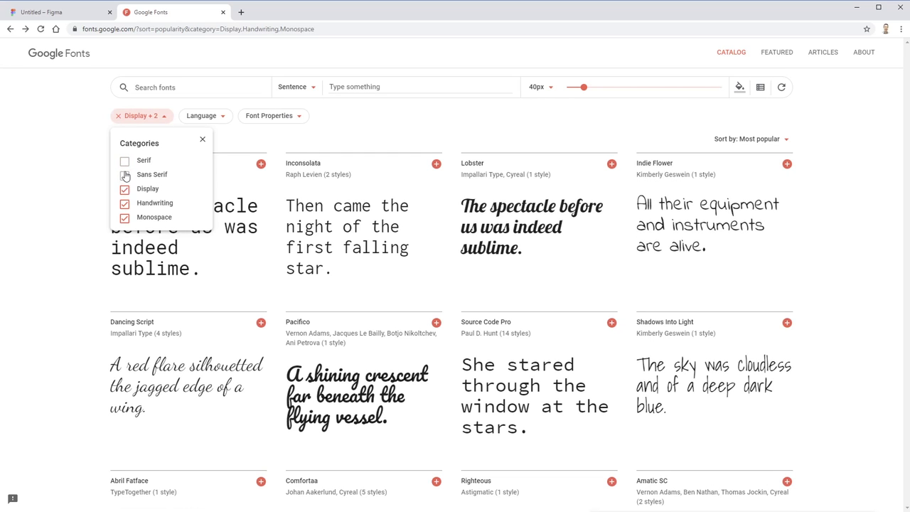
left_click(123, 190)
left_click(124, 204)
left_click(125, 217)
- Filter the catalog to Display and Handwriting only and highlight the Comfortaa sample sentence
left_click(151, 117)
left_click(124, 162)
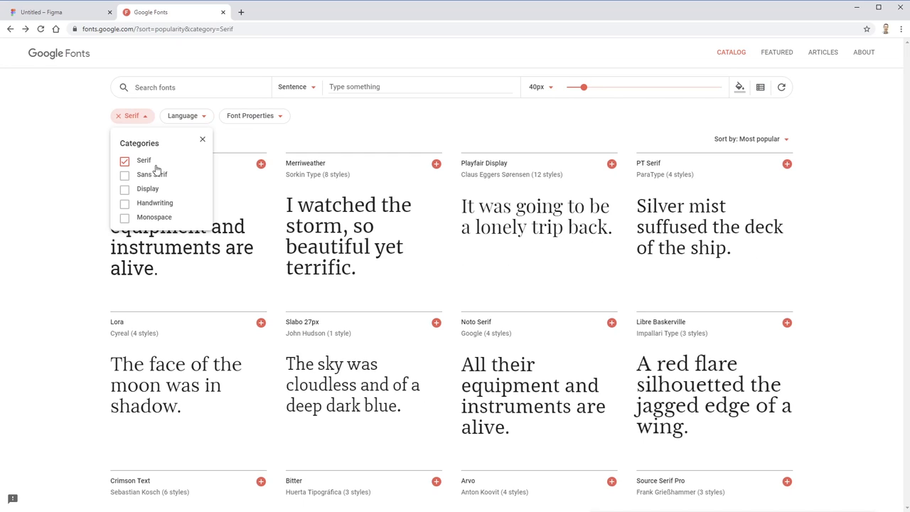
left_click(124, 162)
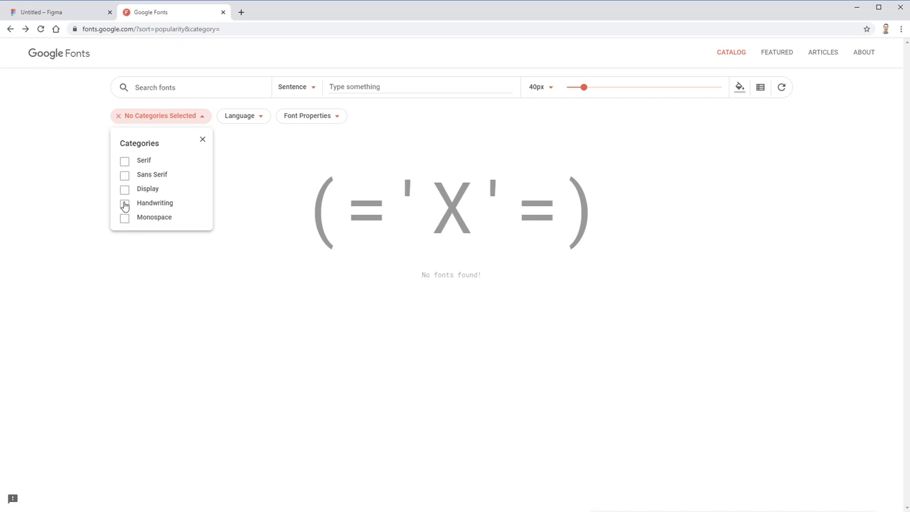
left_click(124, 189)
left_click(124, 203)
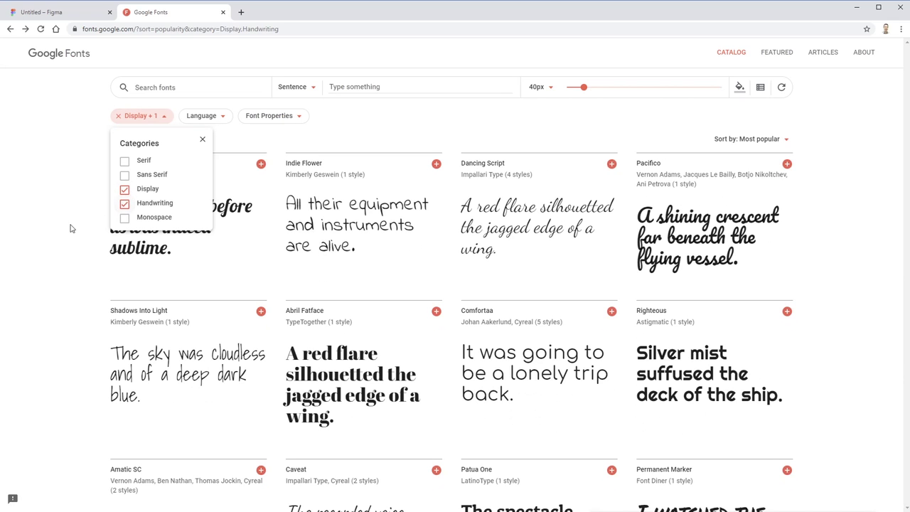
left_click(68, 229)
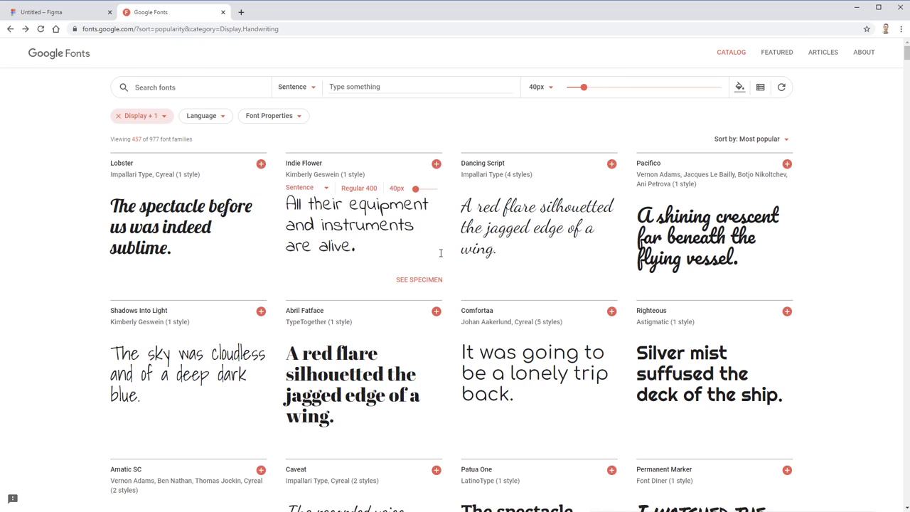
left_click(150, 114)
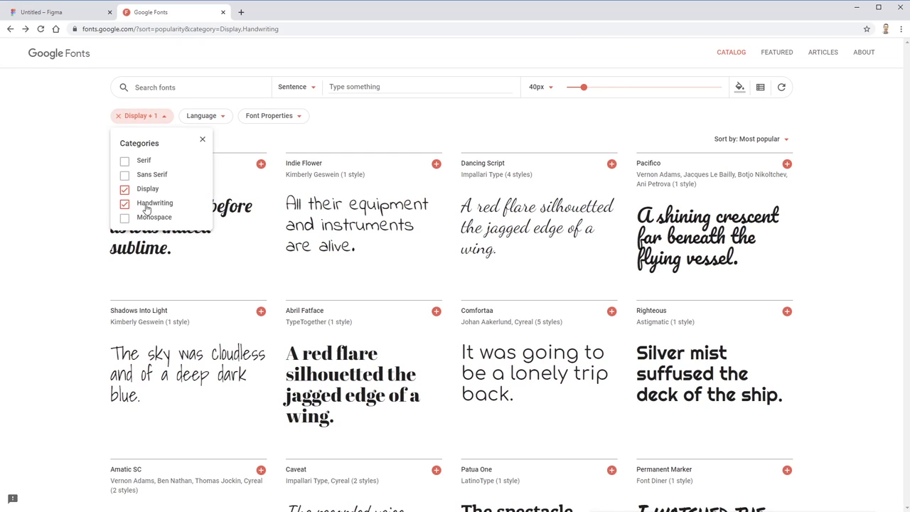
left_click(55, 273)
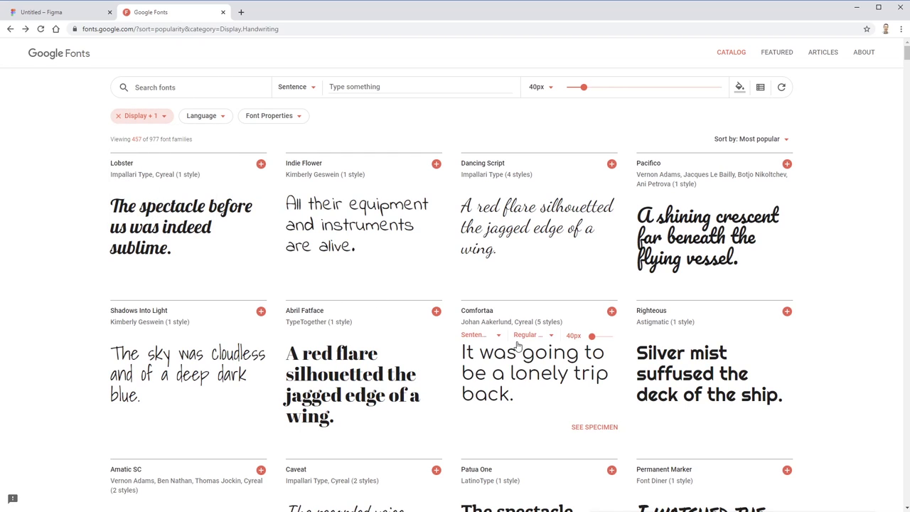
left_click_drag(514, 395, 459, 359)
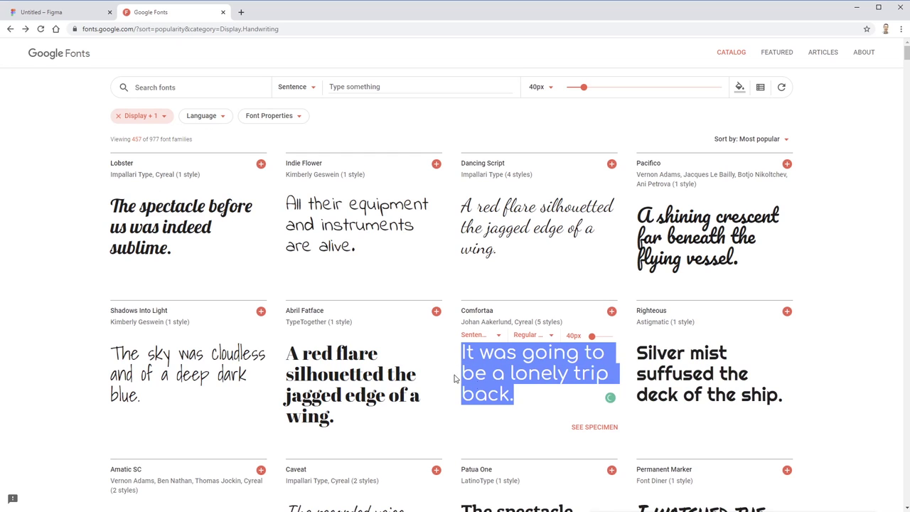
- Set the John Smith, Jane Smith and Ron Smith name labels to Comfortaa
left_click(82, 14)
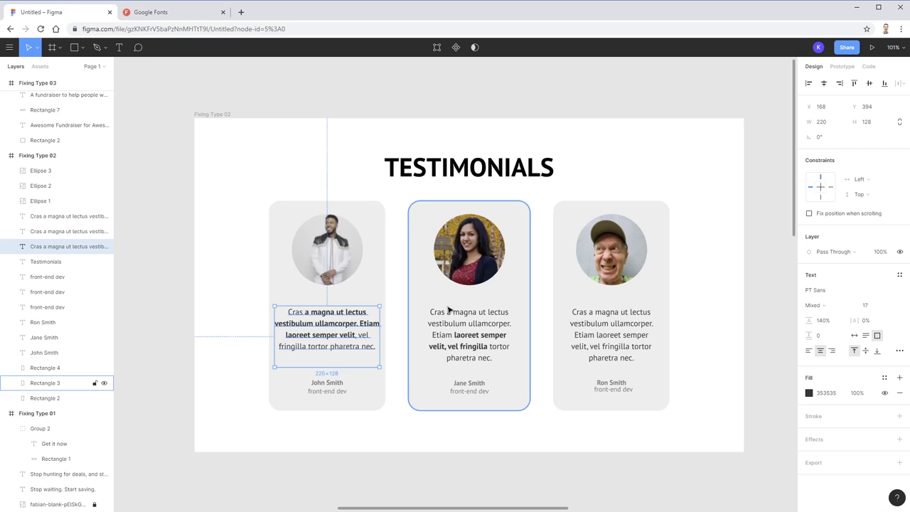
left_click(327, 382)
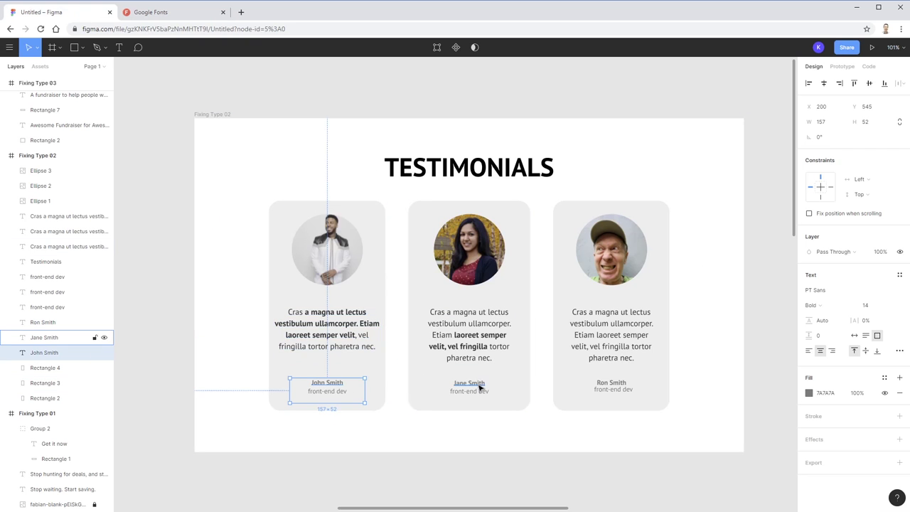
left_click(473, 383, "shift")
left_click(610, 383, "shift")
left_click(835, 329)
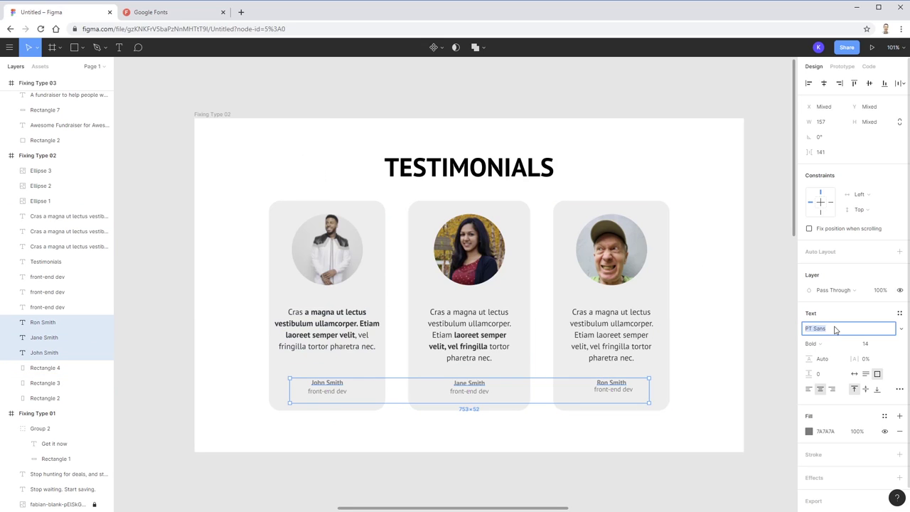
type("Comfortaa")
key("Tab")
- Zoom in on John Smith's name label on the first card
left_click(611, 452)
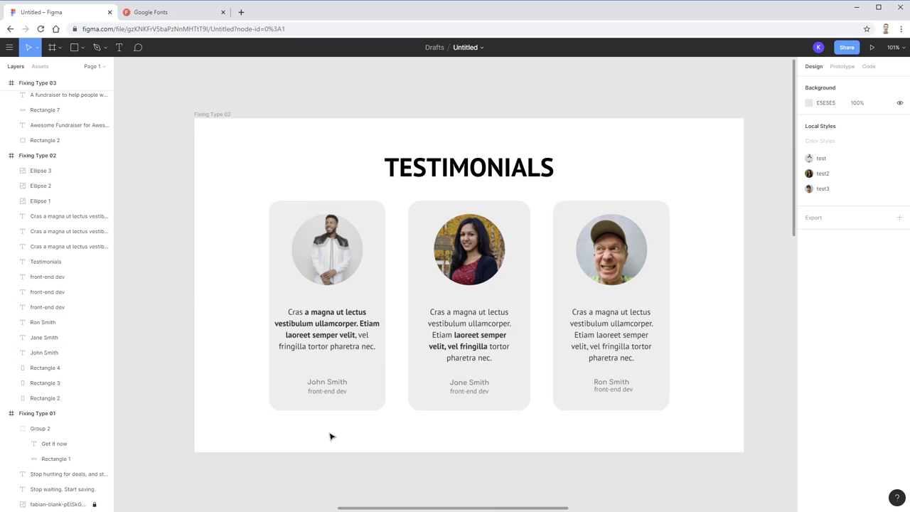
left_click_drag(249, 361, 400, 438)
key("Escape")
scroll(378, 443, "up", 5)
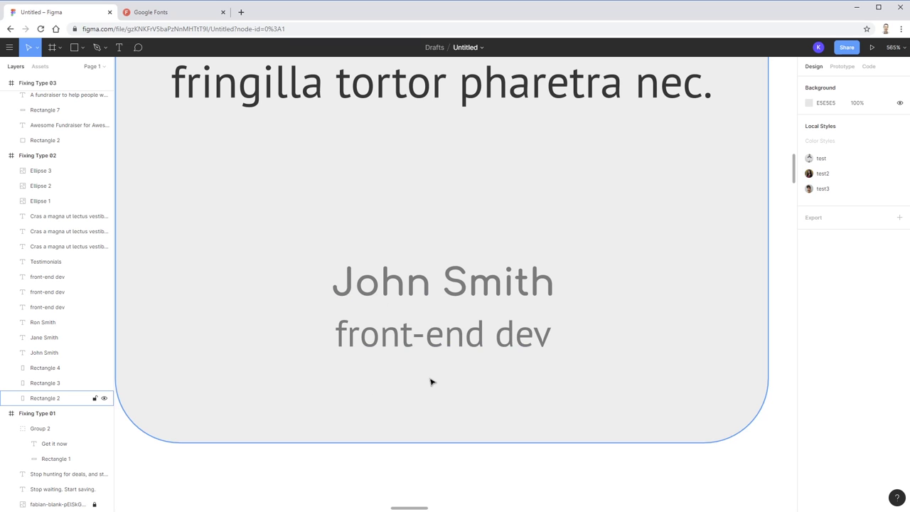
- Scroll through the Google Fonts catalog, then come back to the Figma design
left_click(150, 12)
scroll(425, 330, "down", 3)
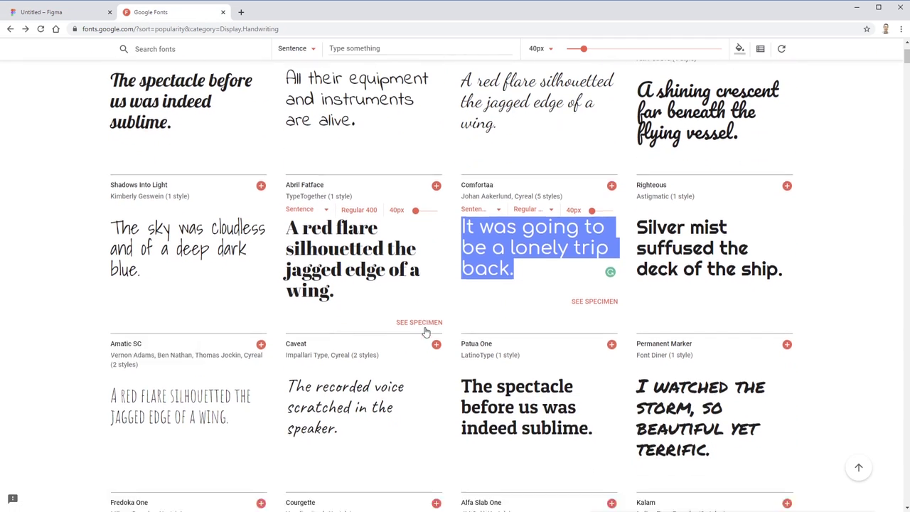
scroll(663, 333, "down", 1)
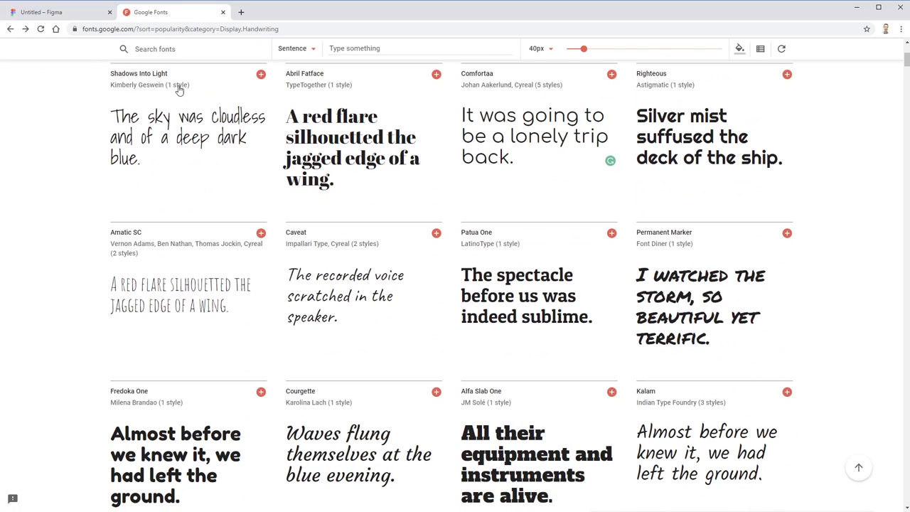
left_click(64, 12)
- Change John Smith's name label font to Permanent Marker
left_click(390, 276)
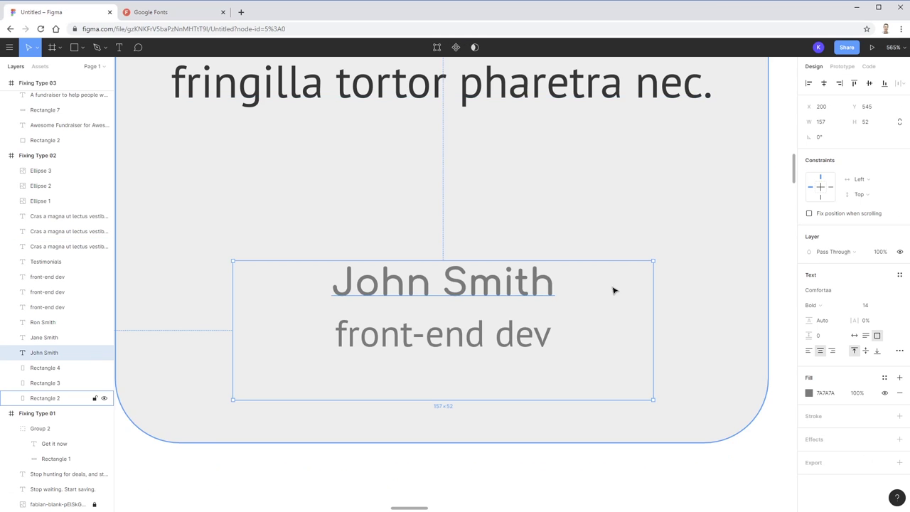
double_click(503, 284)
left_click(821, 290)
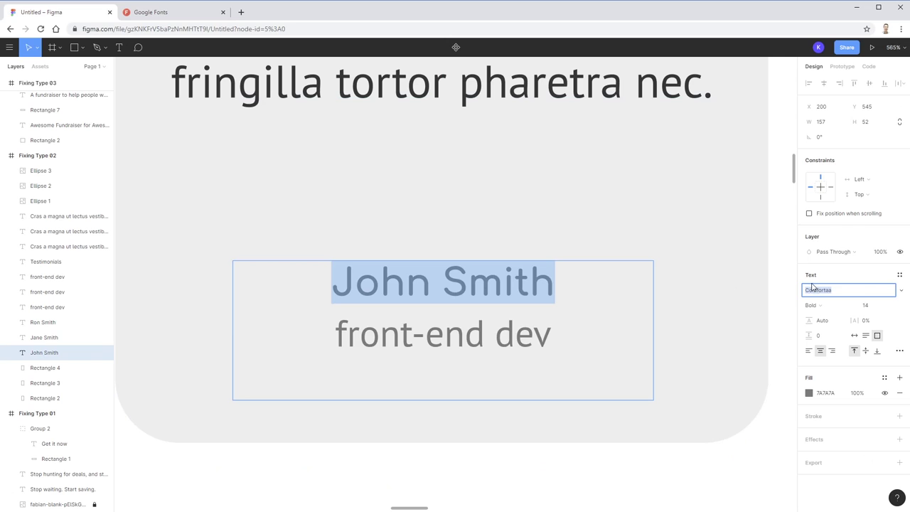
type("Perm")
key("Return")
key("Escape")
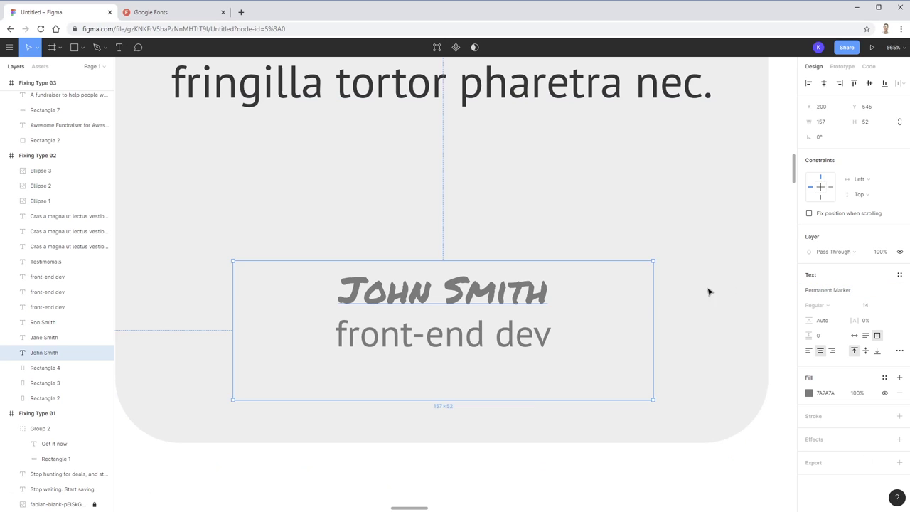
left_click(508, 463)
- Scale John Smith's name up proportionally to 18.82 and zoom back out to Testimonials
left_click(461, 287)
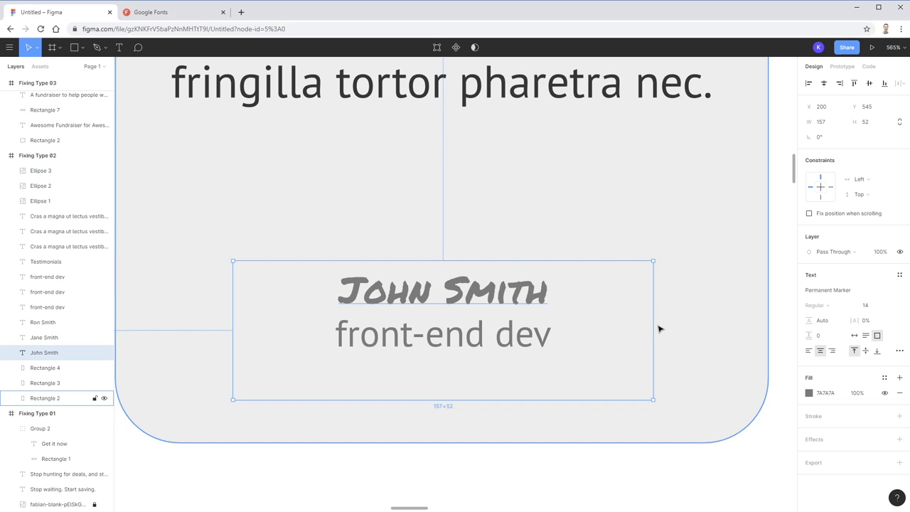
key("k")
left_click_drag(657, 325, 725, 320)
left_click(583, 205)
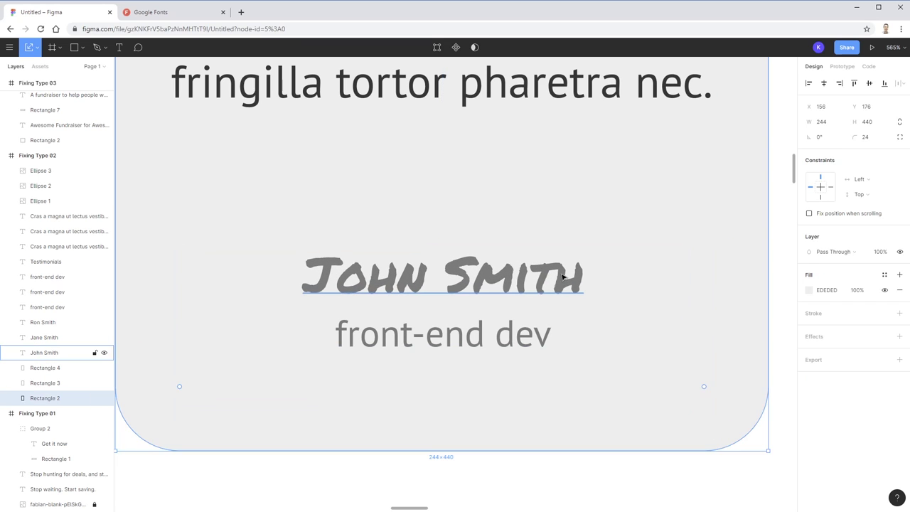
left_click(463, 473)
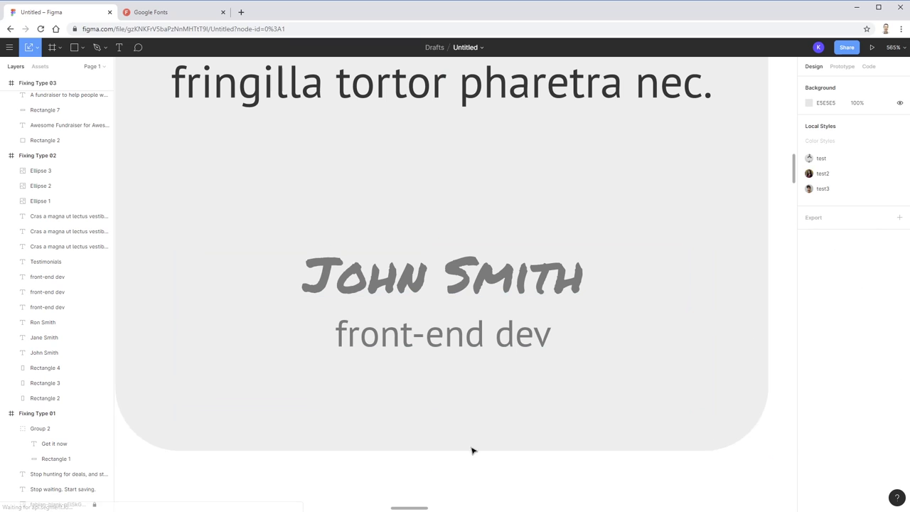
left_click(524, 300)
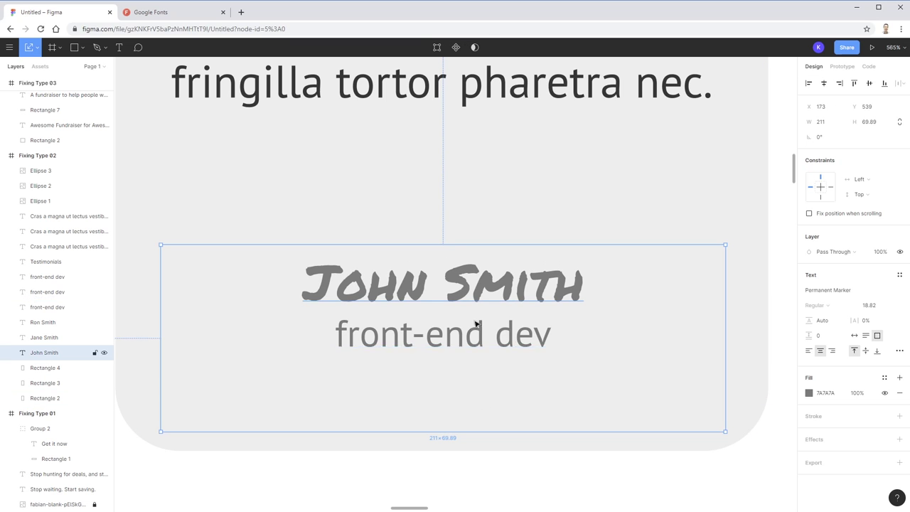
key("shift+0")
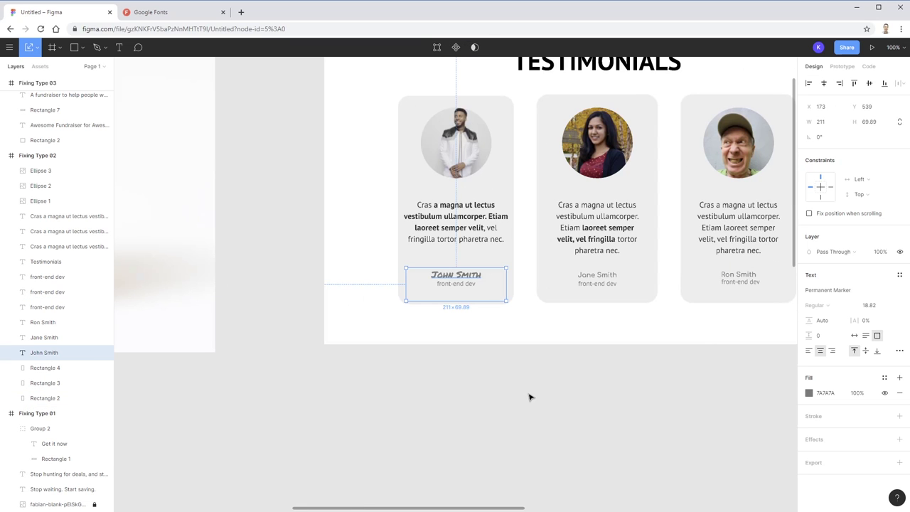
left_click(530, 396)
scroll(526, 398, "up", 1)
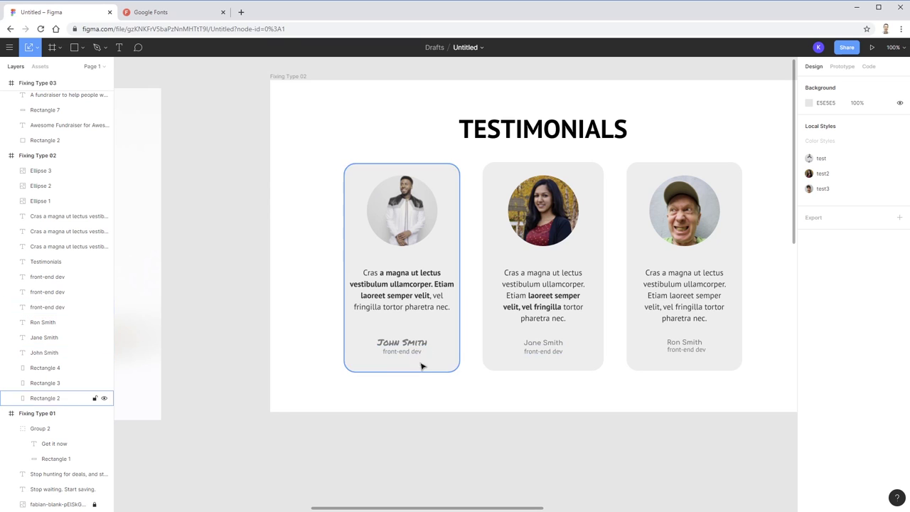
- Scroll the Google Fonts Display/Handwriting list down to Luckiest Guy
left_click(170, 13)
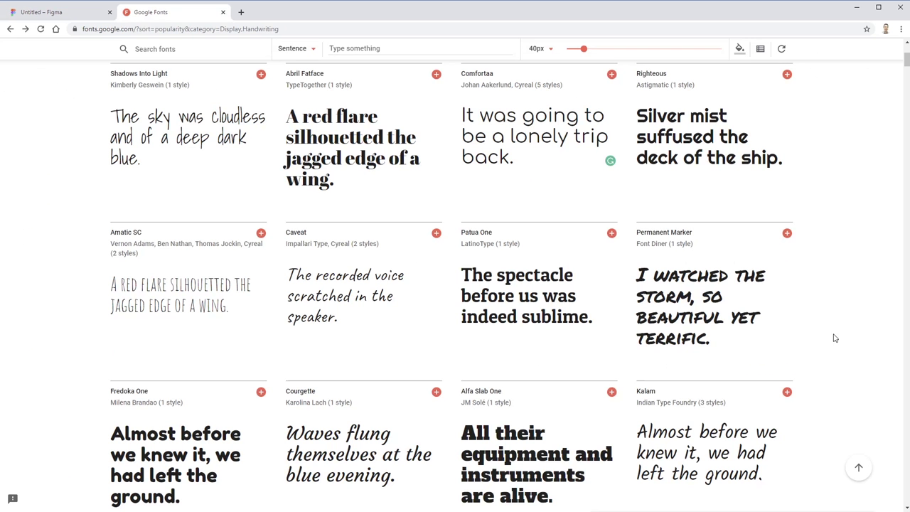
scroll(856, 339, "down", 2)
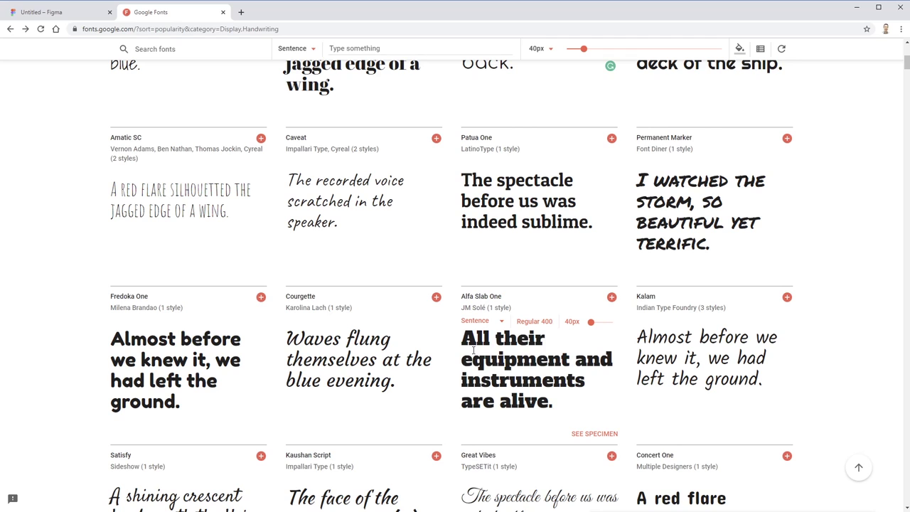
left_click_drag(471, 347, 538, 402)
scroll(526, 334, "down", 1)
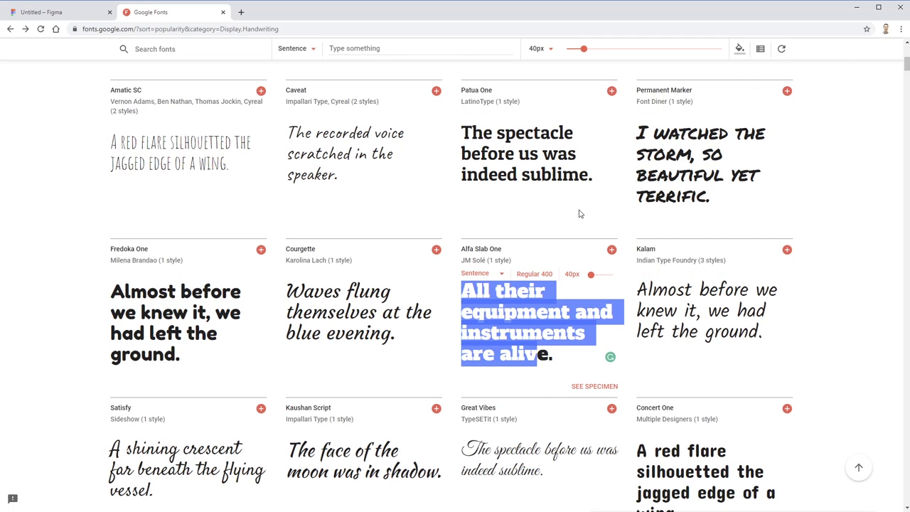
scroll(497, 354, "down", 3)
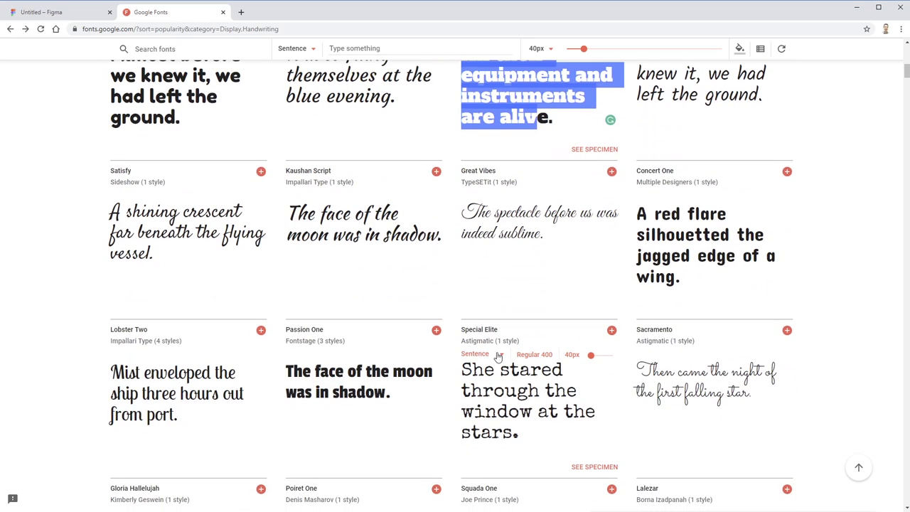
scroll(497, 355, "down", 3)
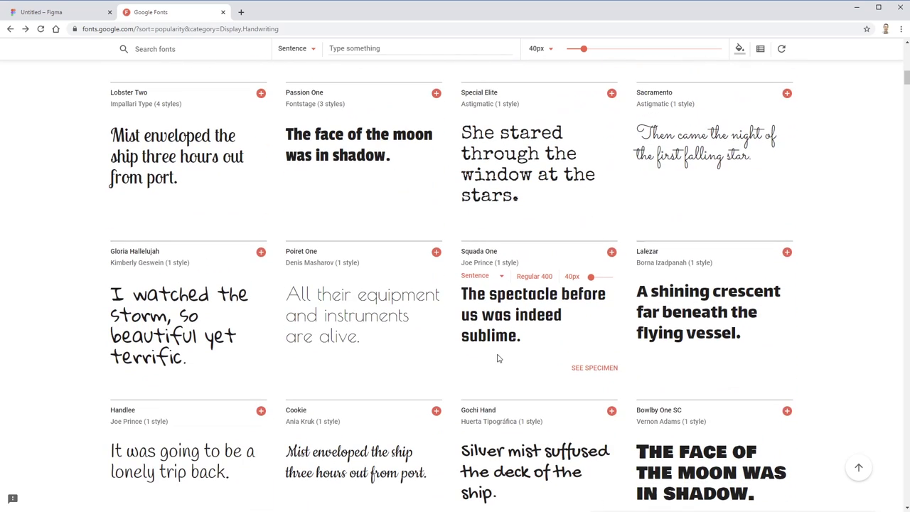
scroll(499, 359, "down", 3)
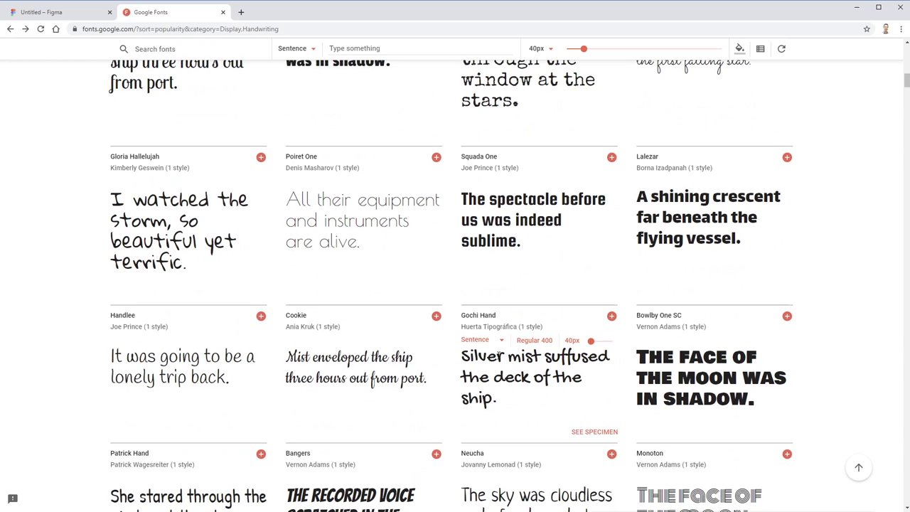
scroll(499, 361, "down", 4)
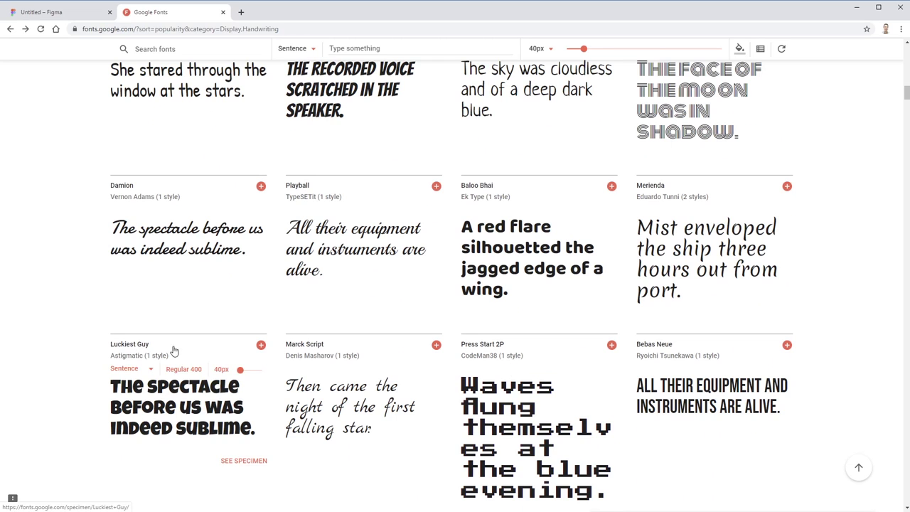
- Set John Smith's name on the first card to Luckiest Guy
left_click(71, 14)
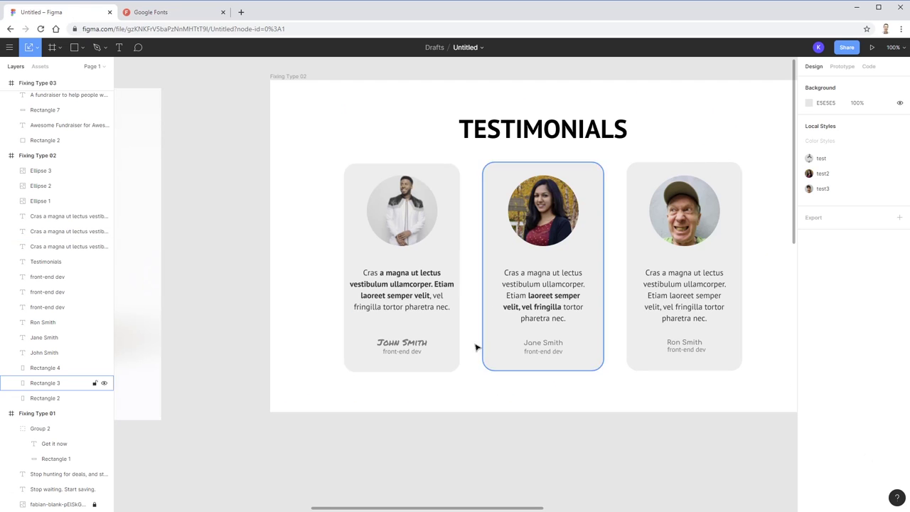
left_click(416, 346)
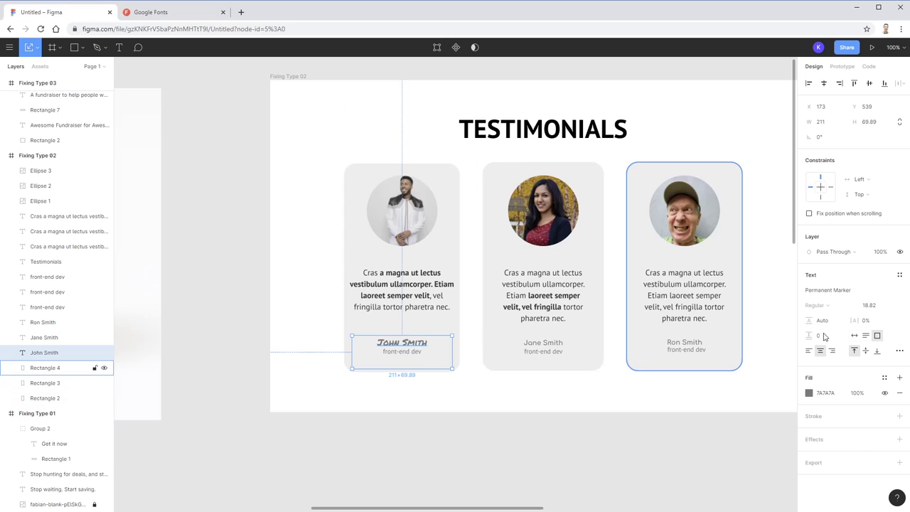
left_click(859, 291)
type("Lu")
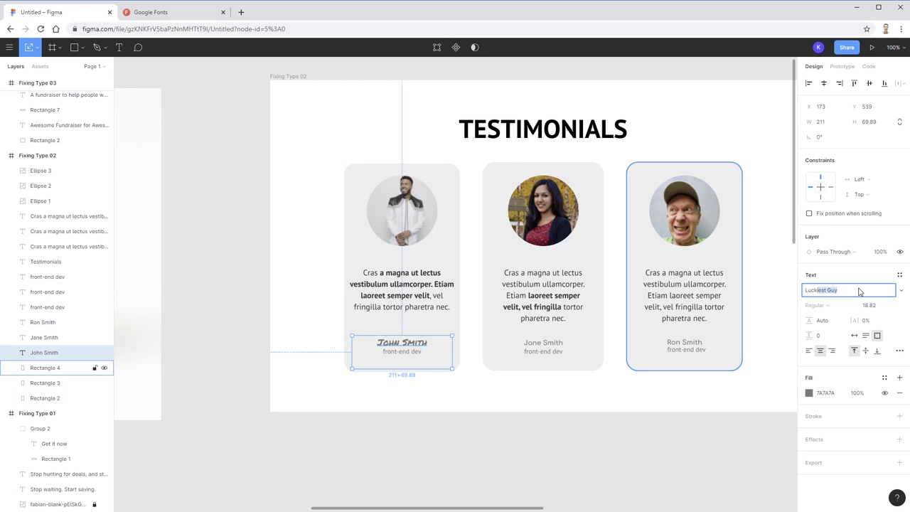
type("ck")
key("Return")
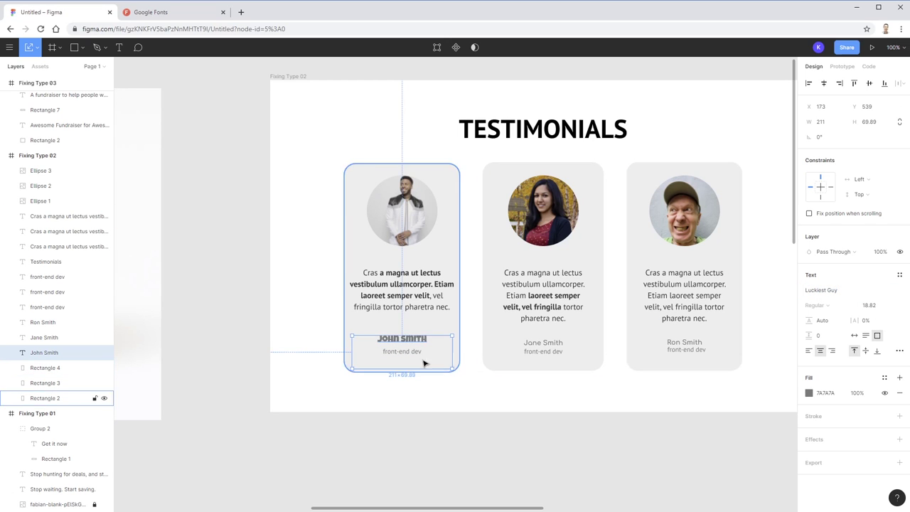
left_click(455, 410)
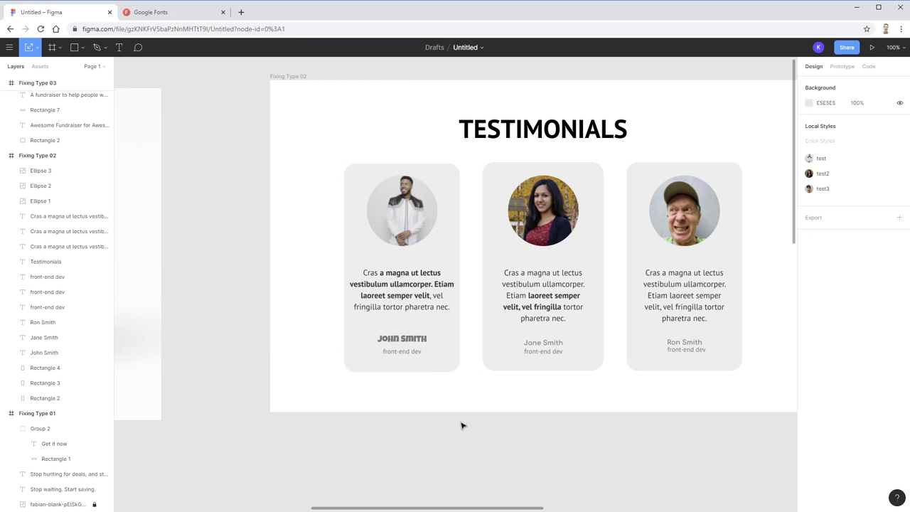
left_click(427, 346)
left_click(515, 412)
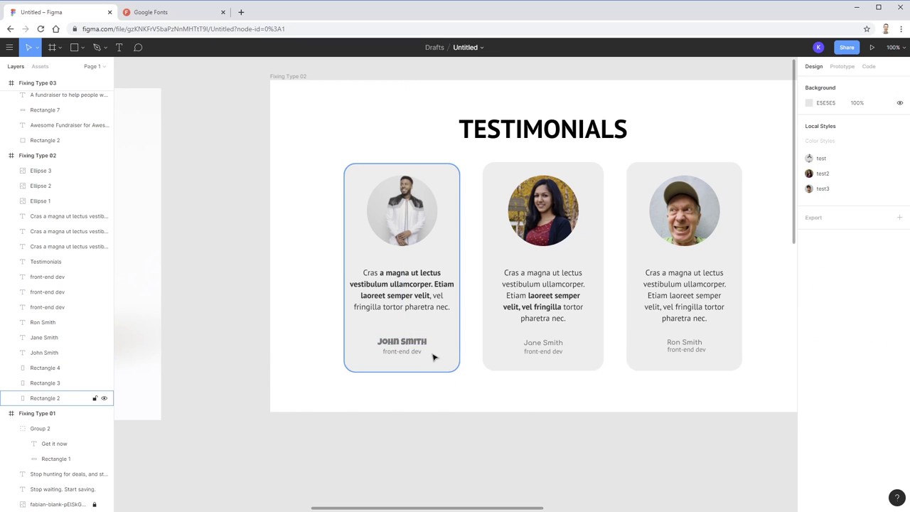
- Set the TESTIMONIALS heading to Luckiest Guy and move it down slightly
left_click(564, 134)
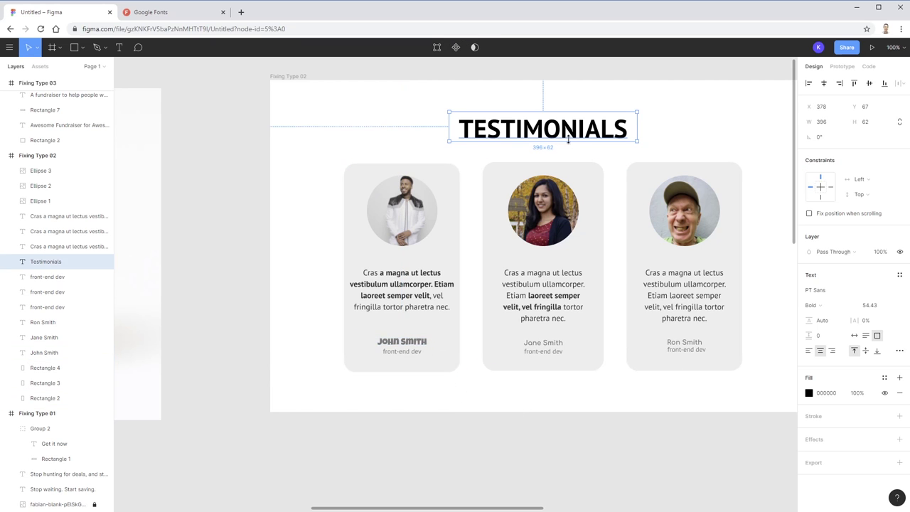
left_click(839, 297)
type("Lucki")
key("Return")
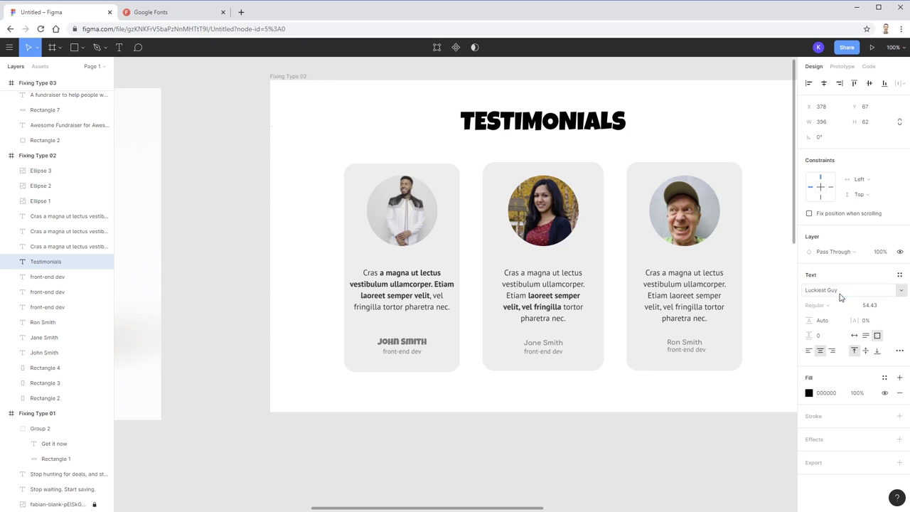
left_click_drag(540, 122, 540, 133)
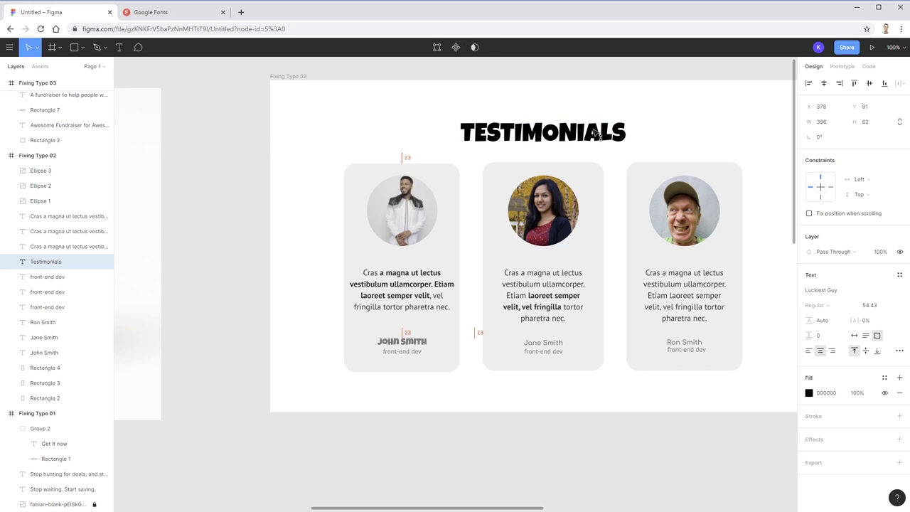
key("Escape")
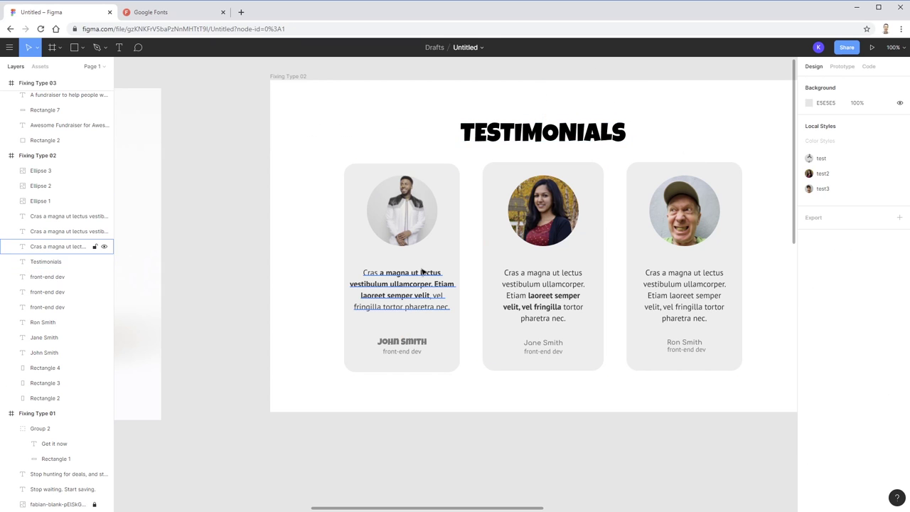
- Set Jane Smith's and Ron Smith's names to Luckiest Guy at size 17
left_click(546, 342)
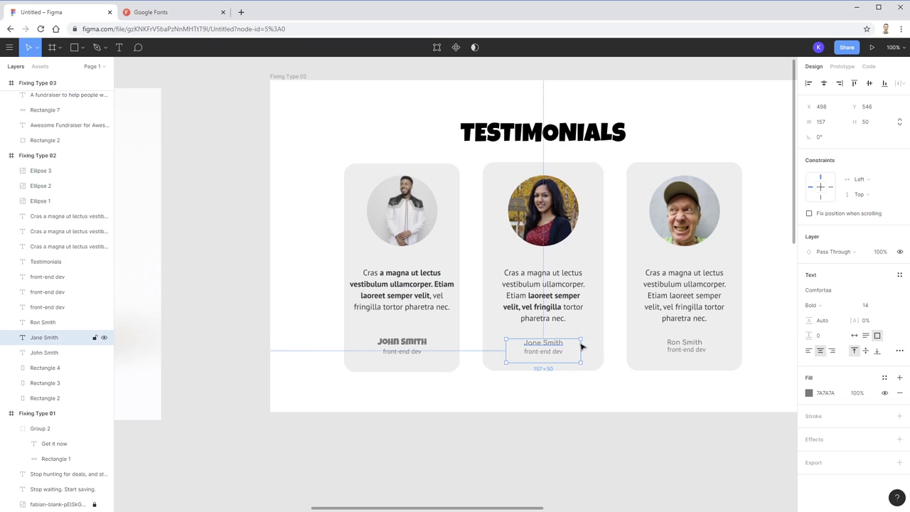
left_click(688, 347, "shift")
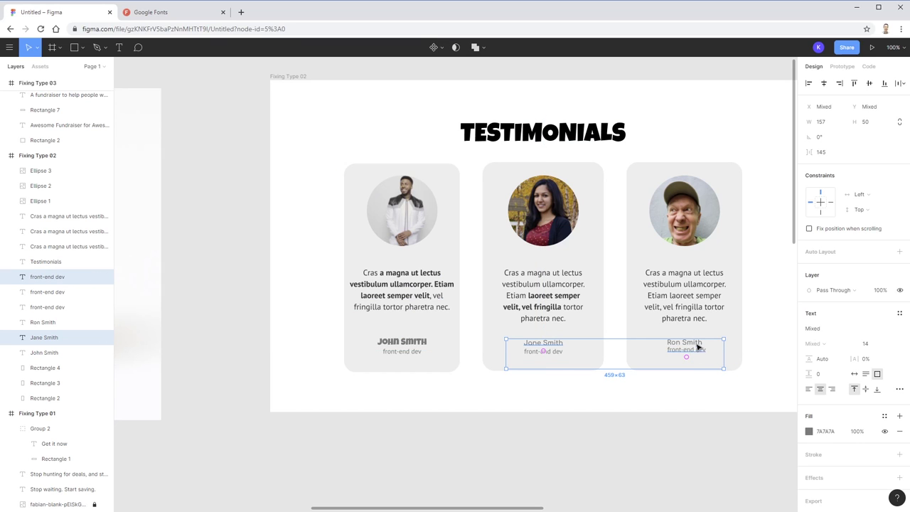
left_click(686, 453)
left_click(684, 343)
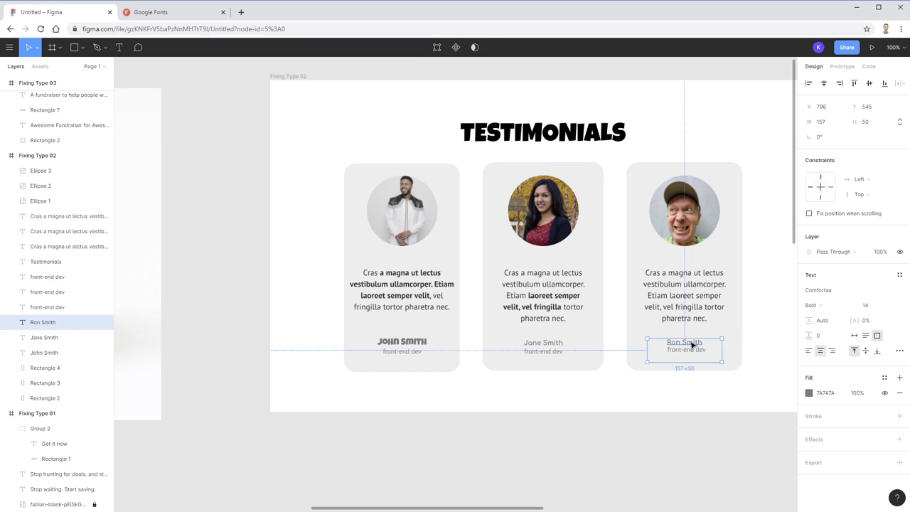
left_click(555, 347, "shift")
left_click(841, 331)
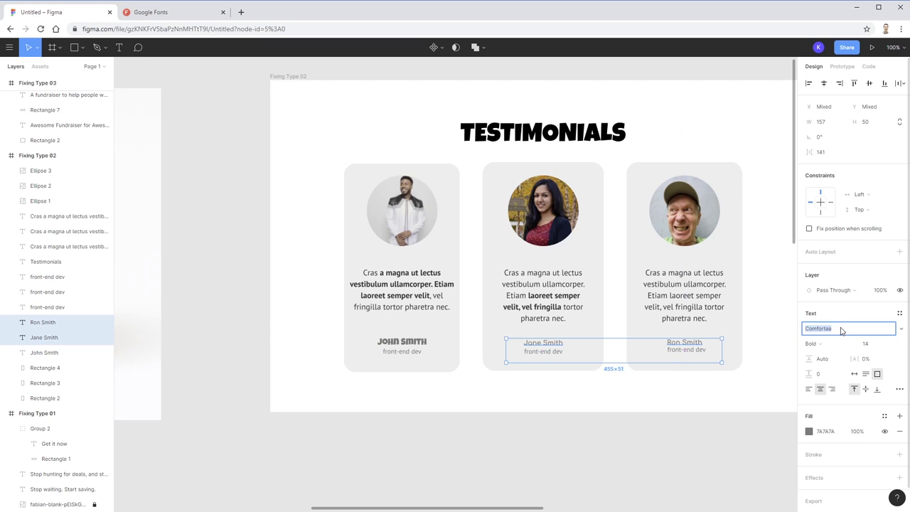
type("kuckiest")
key("Return")
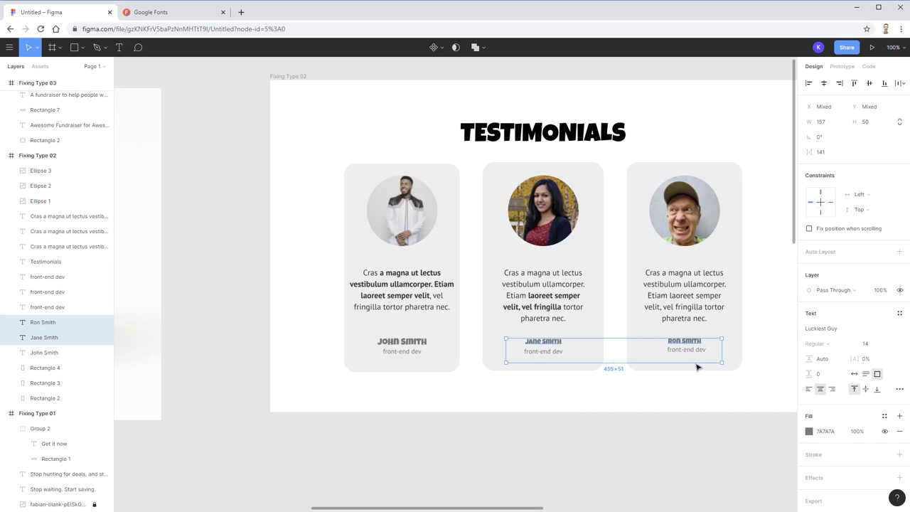
left_click(874, 347)
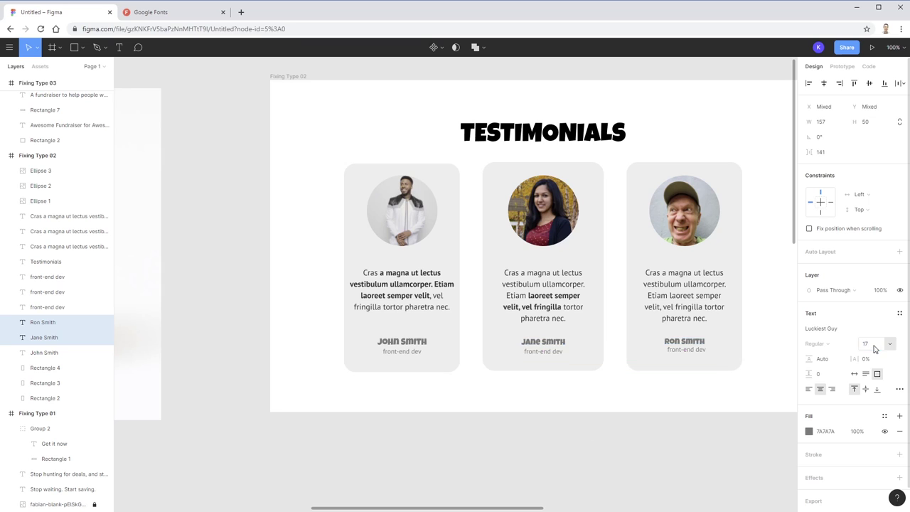
left_click(569, 461)
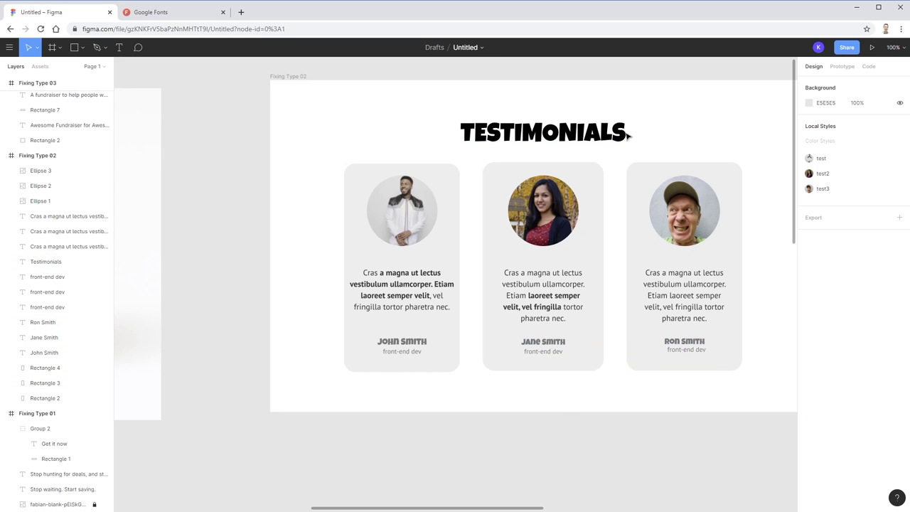
- Set the hero headline 'Stop waiting. Start saving.' to Luckiest Guy
scroll(349, 351, "left", 10)
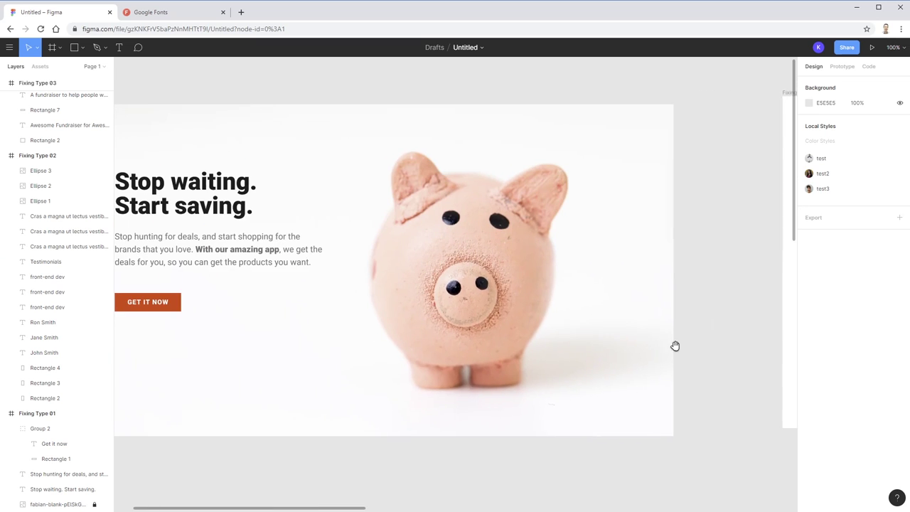
scroll(342, 266, "right", 10)
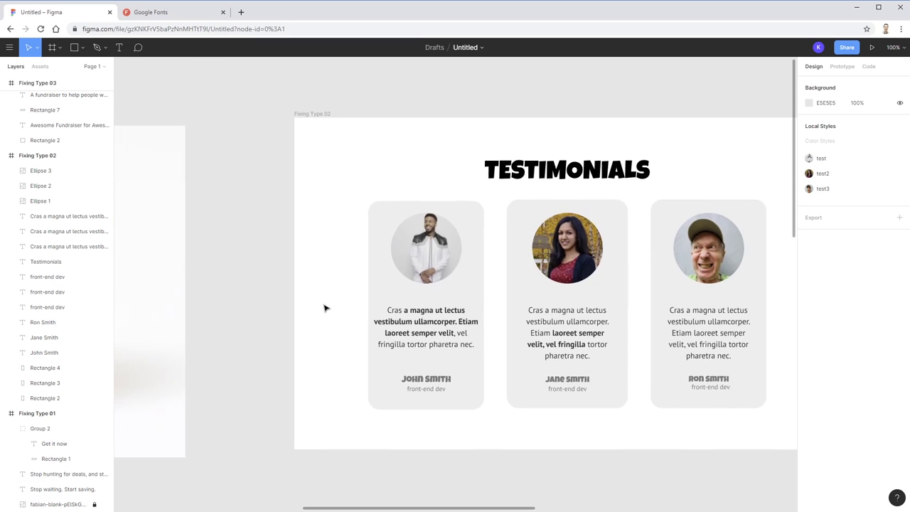
scroll(327, 307, "left", 10)
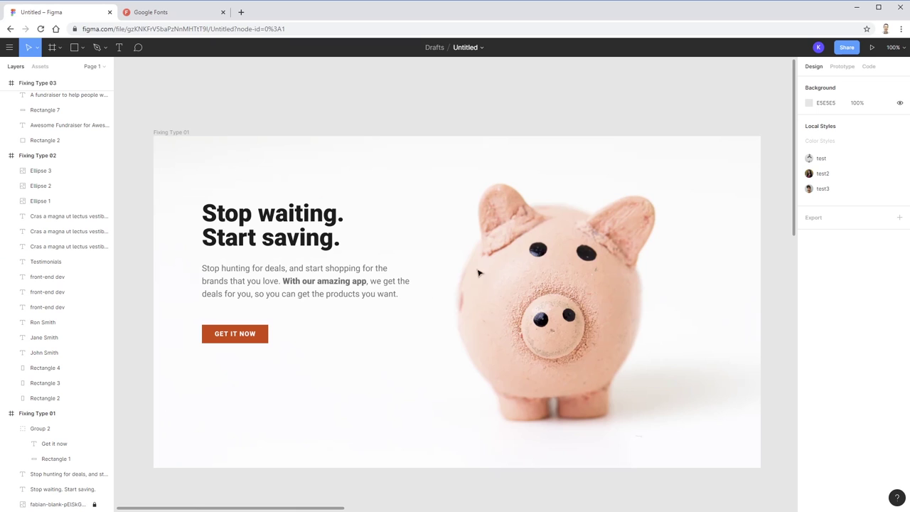
left_click(230, 234)
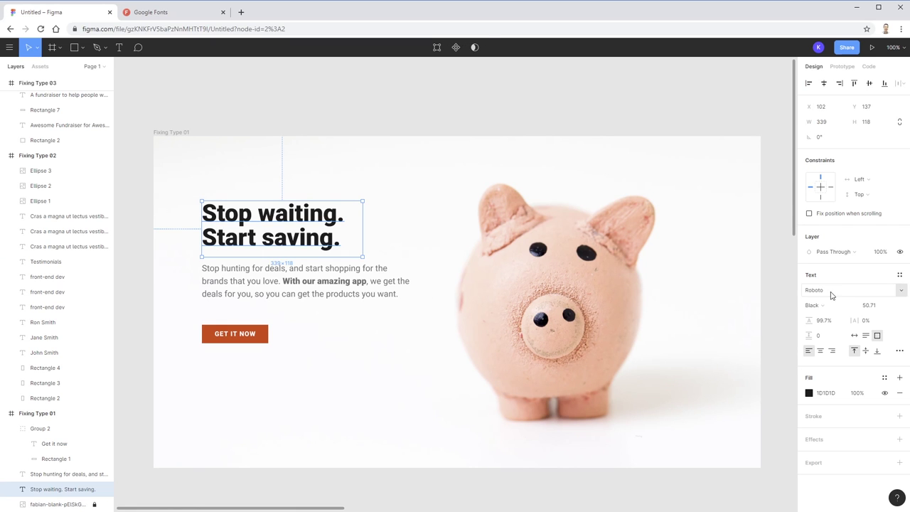
left_click(833, 294)
type("Luckiest Guy")
key("Return")
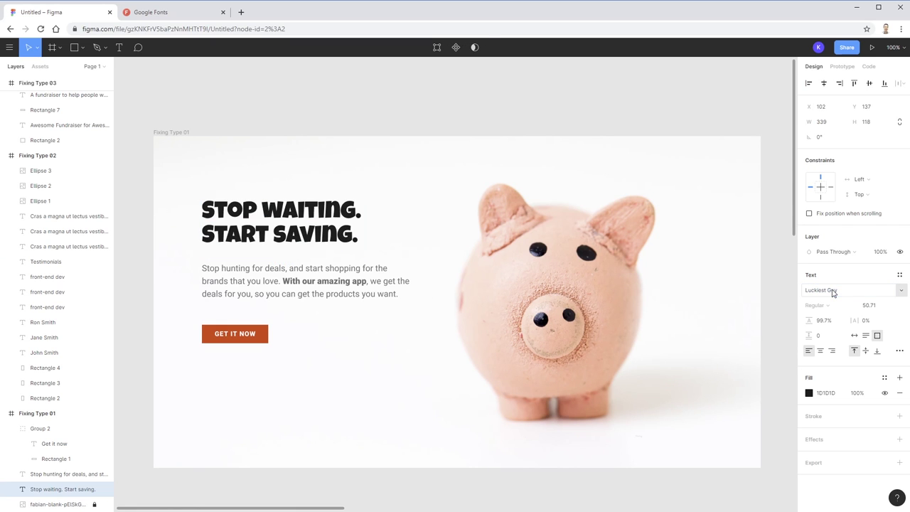
left_click(656, 148)
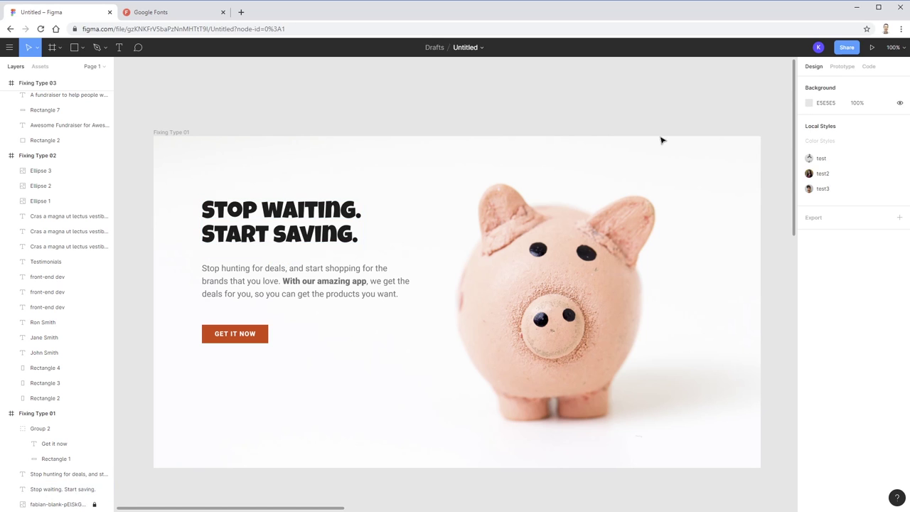
- Try Luckiest Guy on the hero paragraph, undo back to Roboto, and pan toward the fundraiser card
left_click(341, 283)
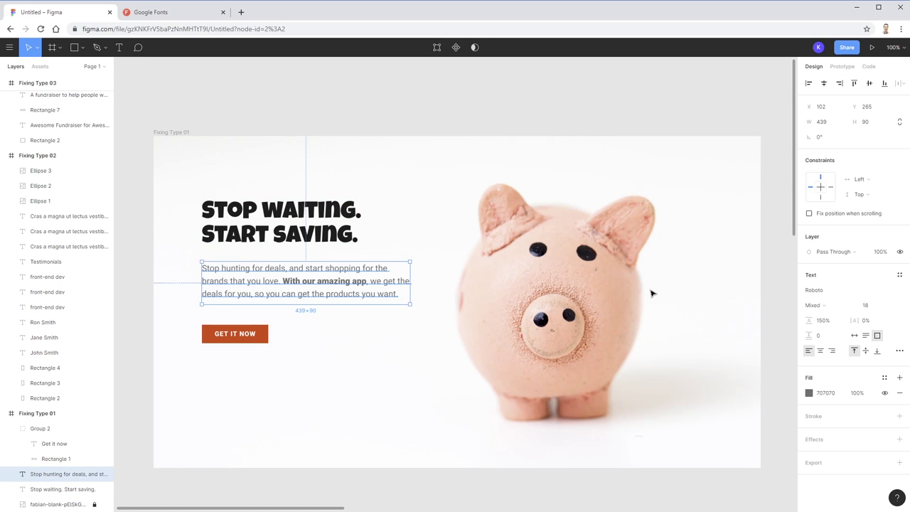
left_click(834, 290)
type("Luck")
key("Return")
left_click(687, 315)
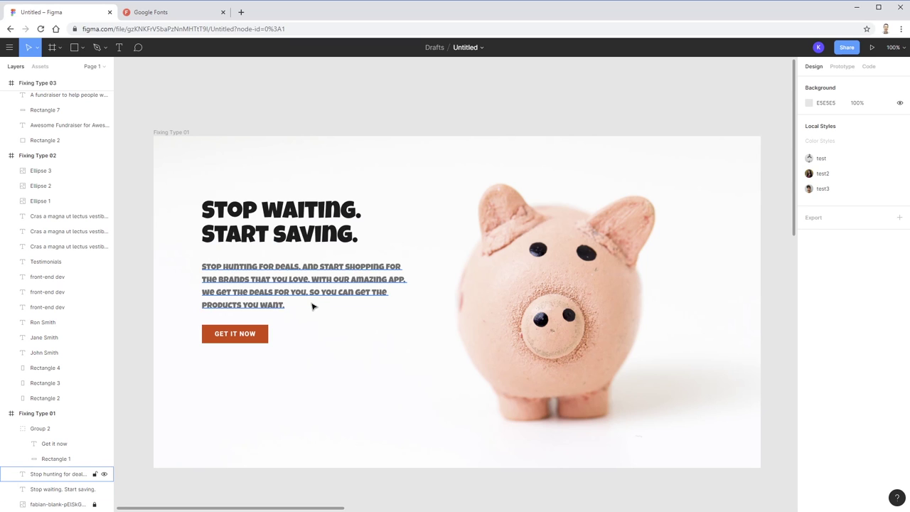
left_click(368, 284)
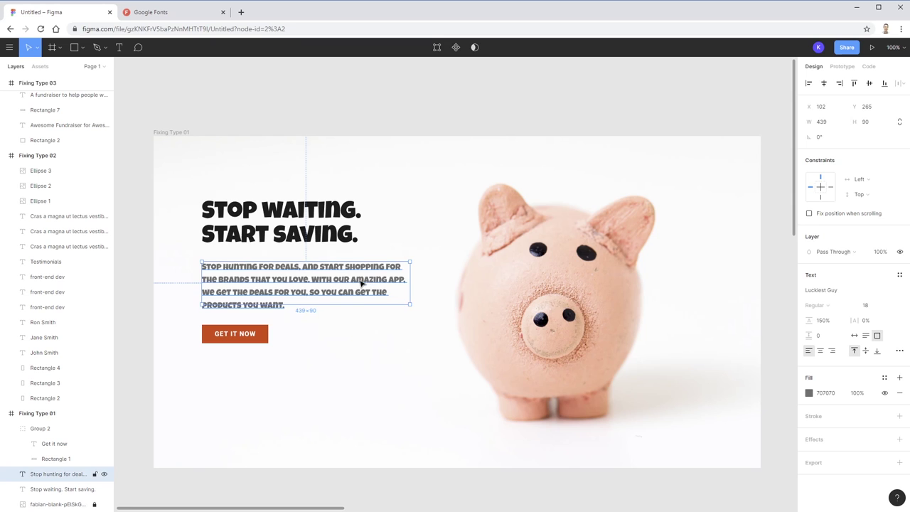
key("ctrl+z")
left_click(361, 337)
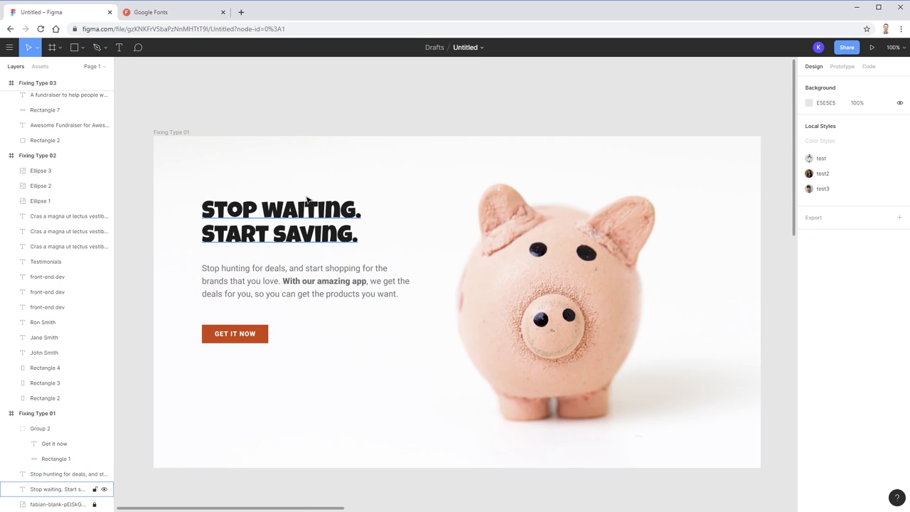
left_click_drag(686, 314, 676, 314)
scroll(676, 313, "right", 20)
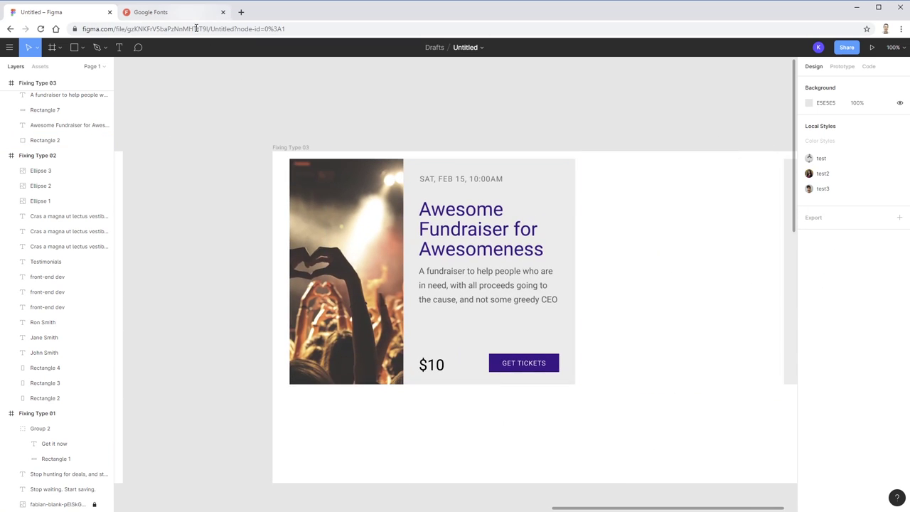
- Set the fundraiser card's $10 price text to Bold weight
left_click(497, 284)
left_click(480, 180)
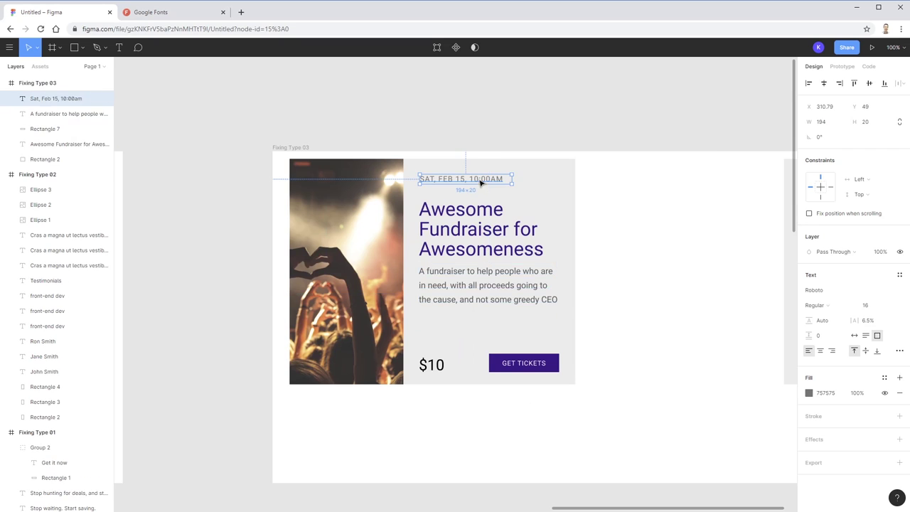
left_click(523, 288)
left_click(430, 365)
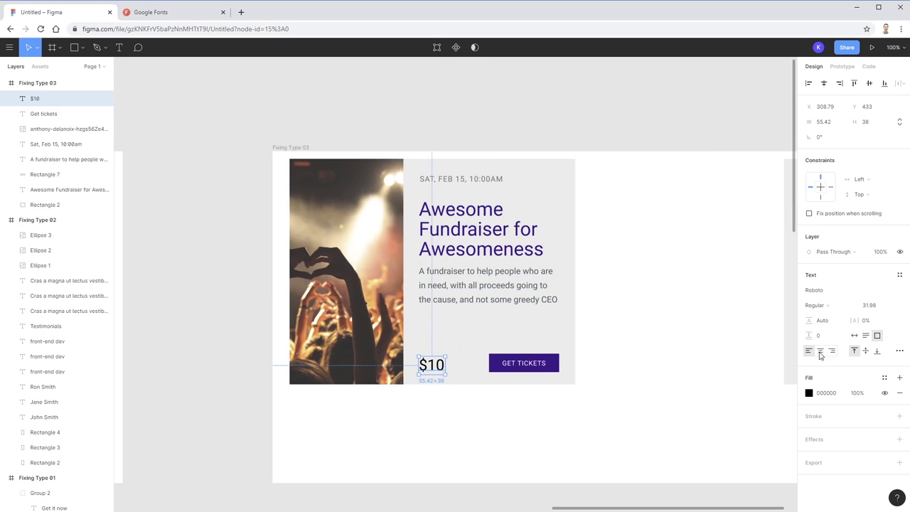
left_click(842, 308)
left_click(821, 331)
left_click(655, 356)
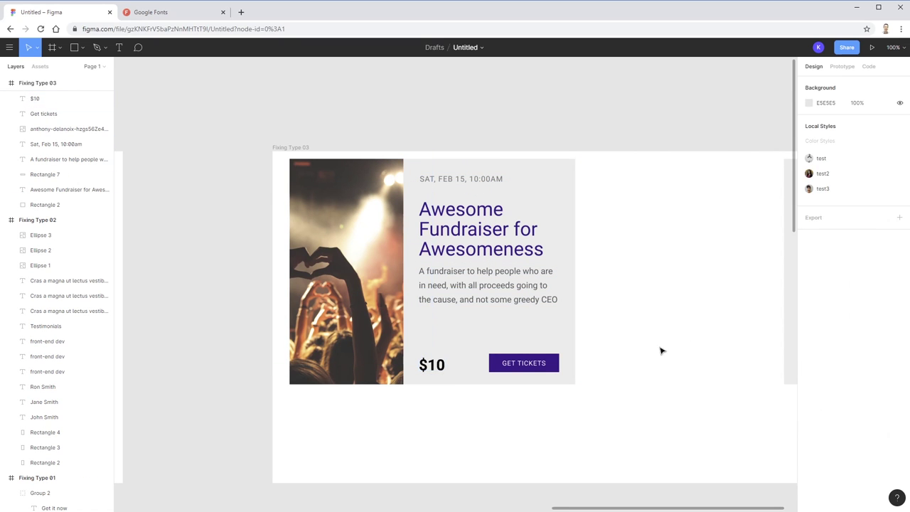
left_click(427, 366)
left_click(838, 308)
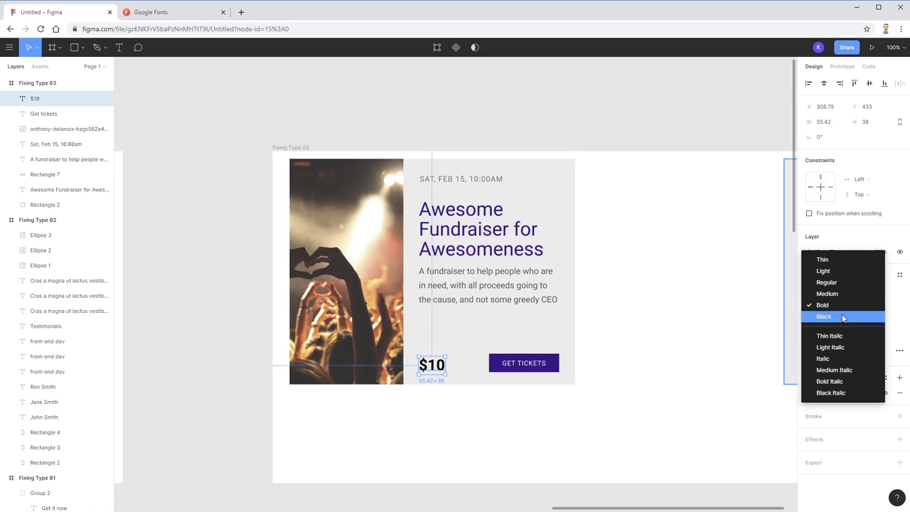
left_click(675, 298)
left_click(481, 219)
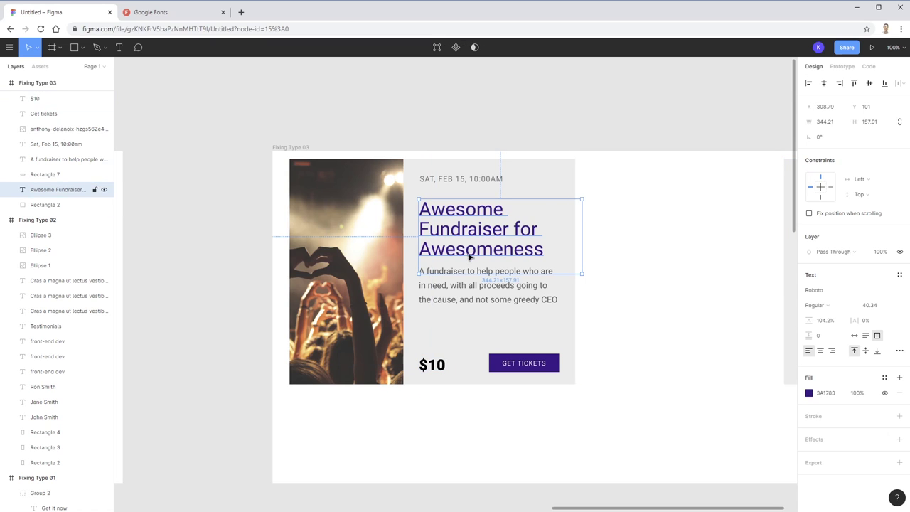
left_click(631, 351)
- Filter the Google Fonts catalogue to the Serif category only
left_click(161, 16)
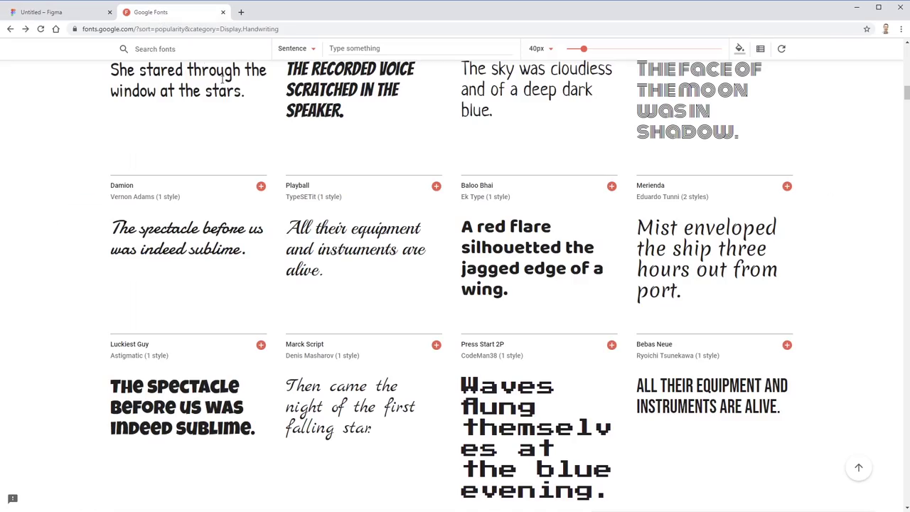
scroll(204, 132, "up", 15)
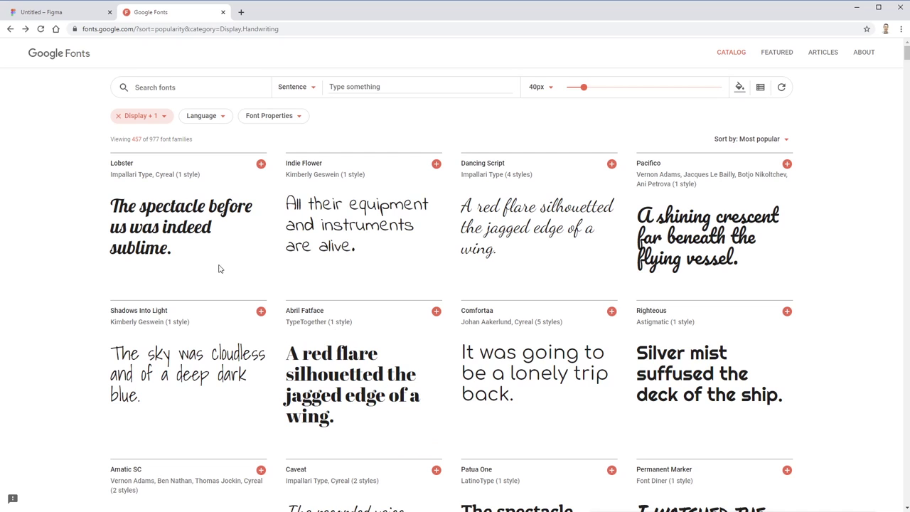
left_click(164, 122)
left_click(125, 188)
left_click(124, 204)
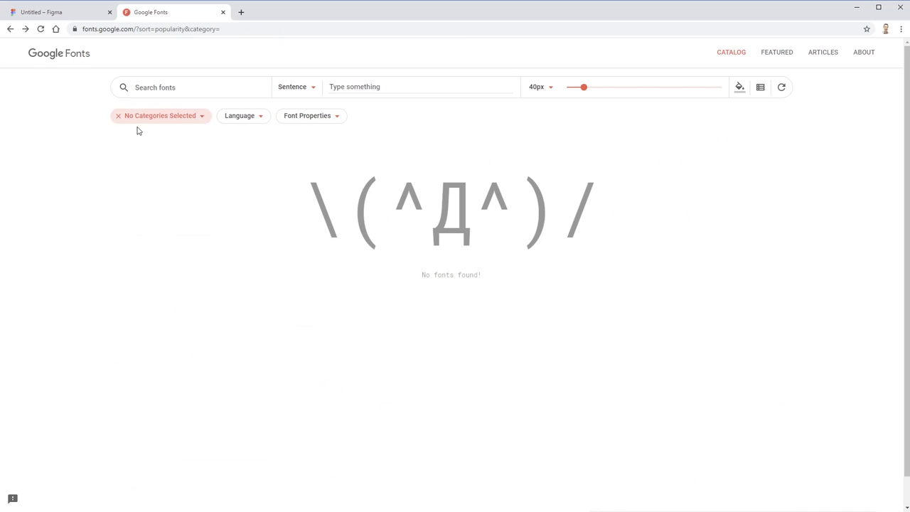
left_click(142, 118)
left_click(125, 161)
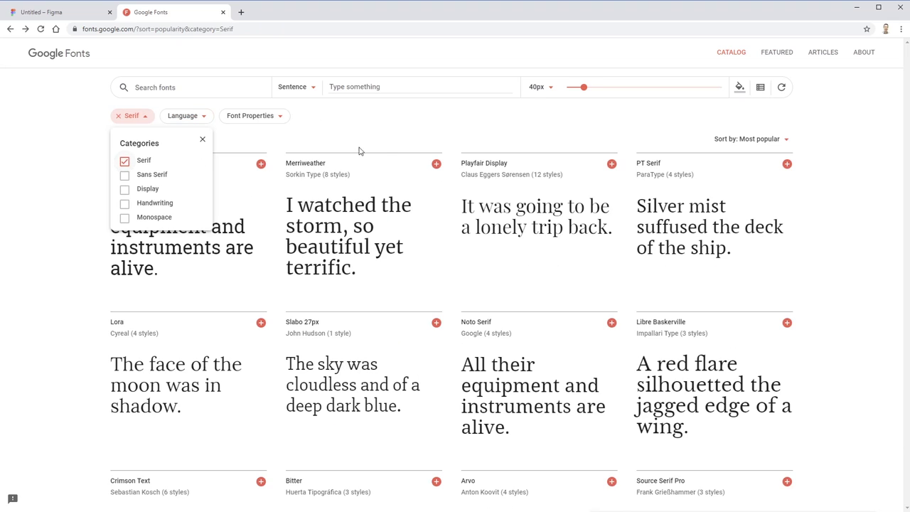
left_click(481, 138)
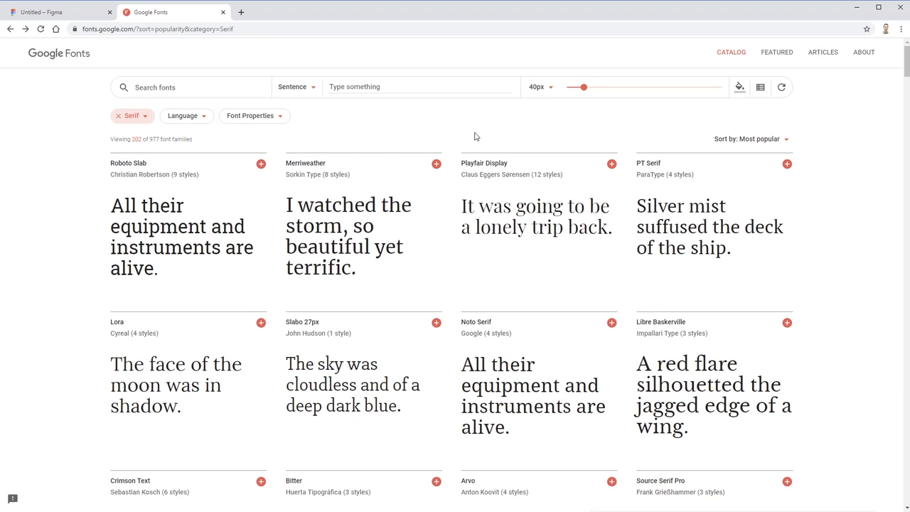
- Add a Thickness font-property filter set toward heavy, listing 25 of 977 families
left_click(71, 14)
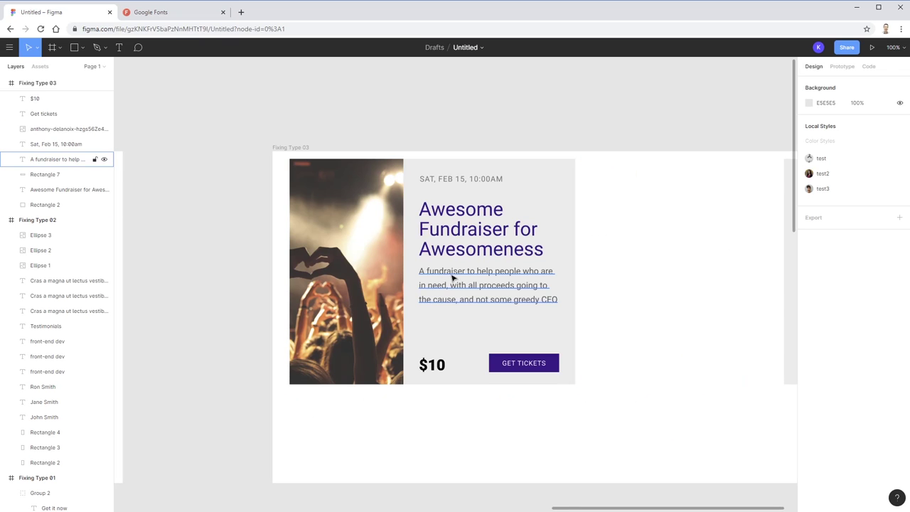
key("ctrl+Tab")
scroll(813, 234, "down", 3)
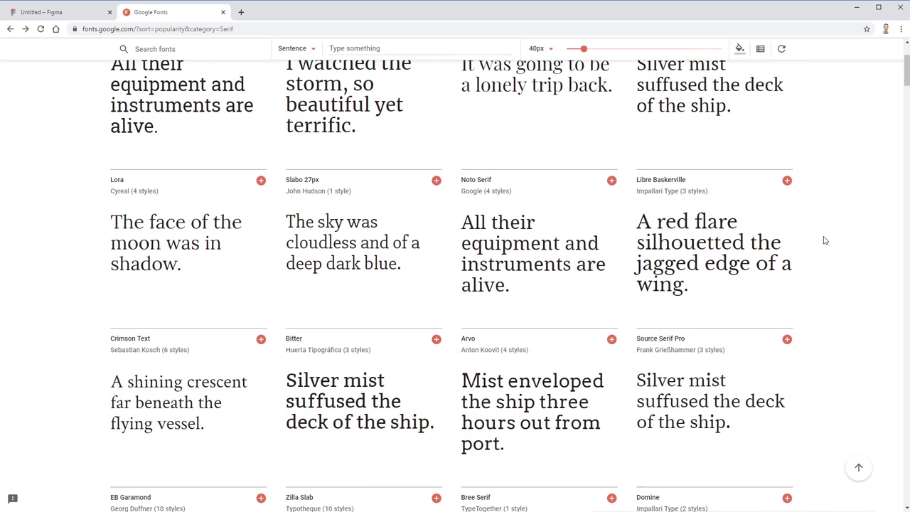
scroll(824, 240, "down", 1)
scroll(825, 241, "up", 4)
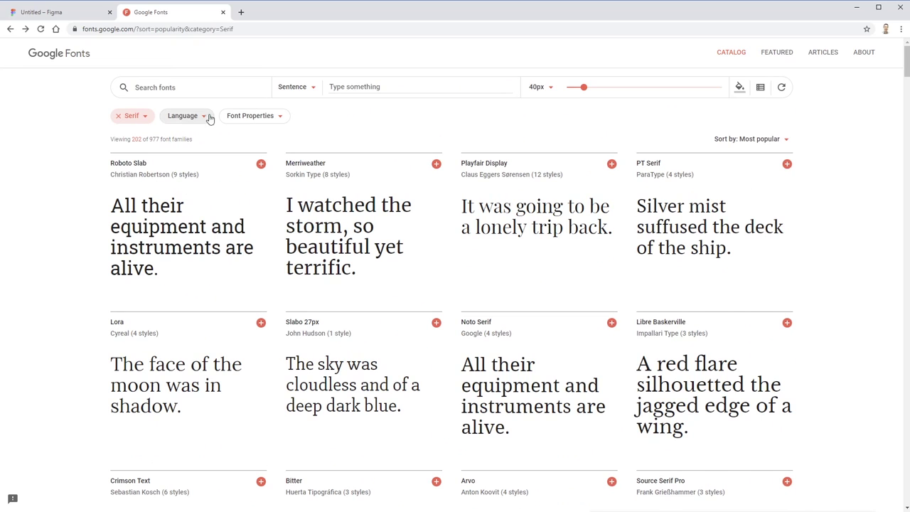
left_click(253, 116)
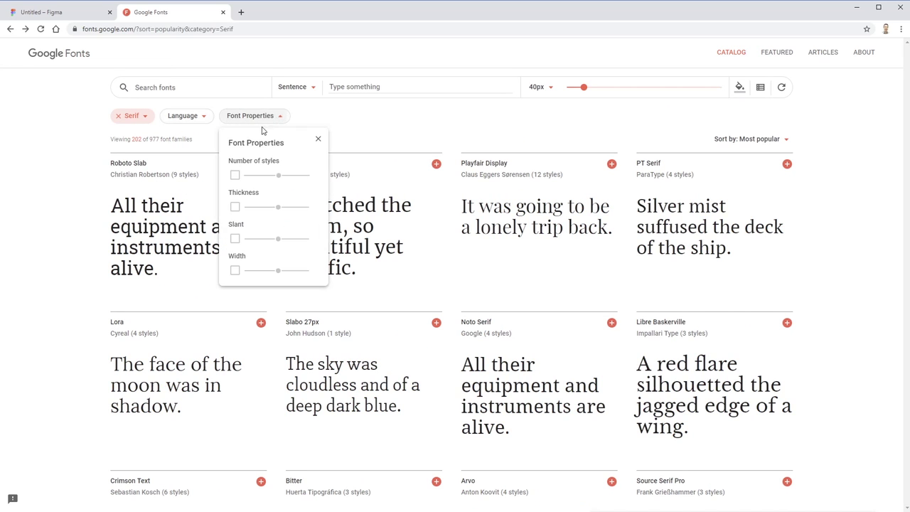
left_click(235, 207)
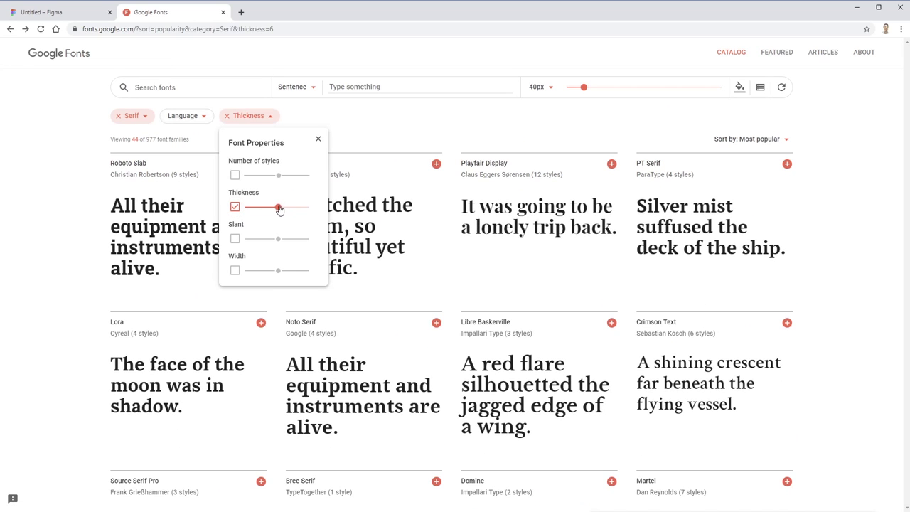
left_click_drag(282, 208, 286, 208)
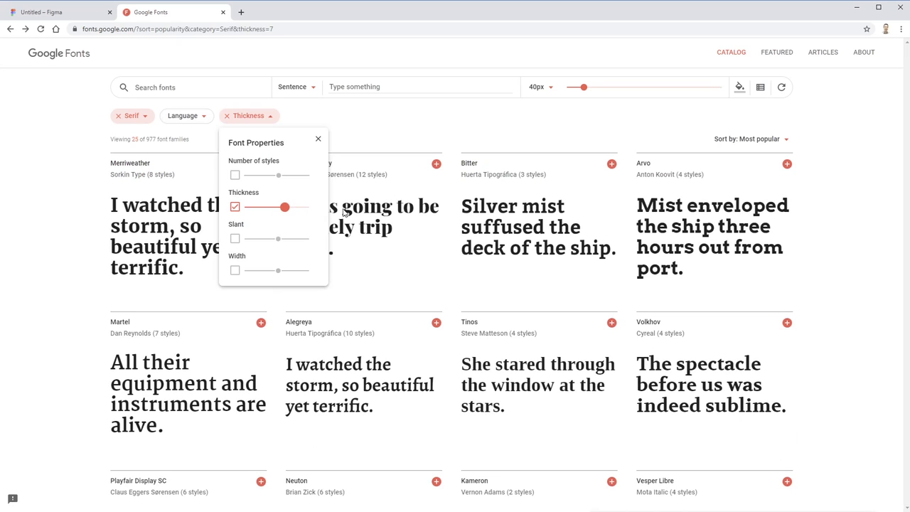
left_click(847, 199)
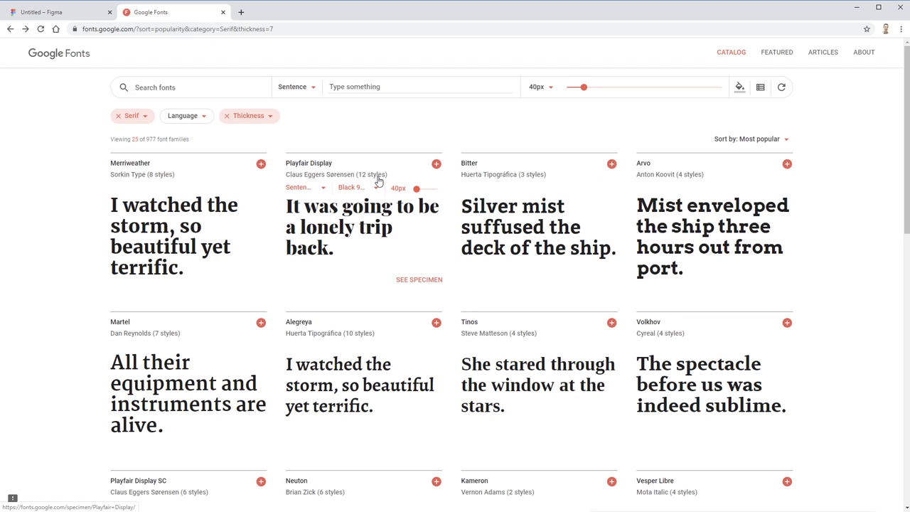
- Scroll through the heavy serif results led by Merriweather and Playfair Display
scroll(811, 240, "down", 3)
scroll(814, 240, "up", 2)
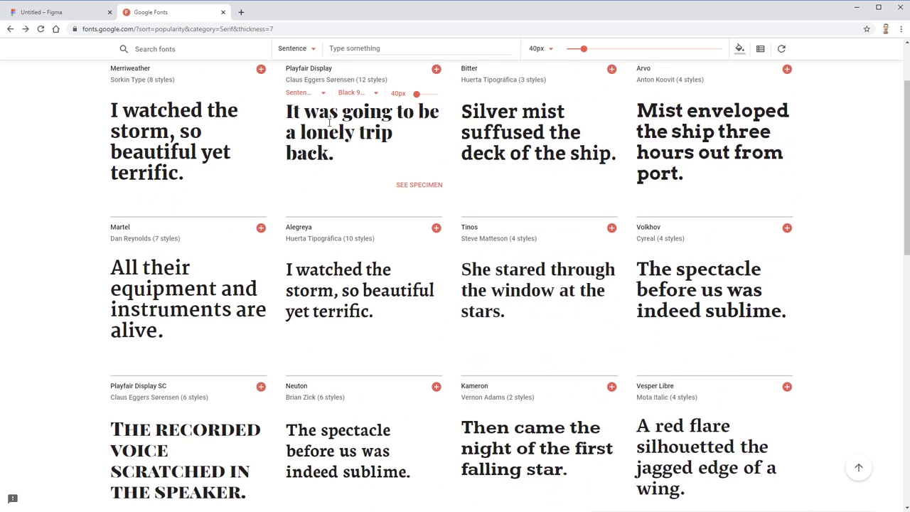
scroll(837, 195, "down", 2)
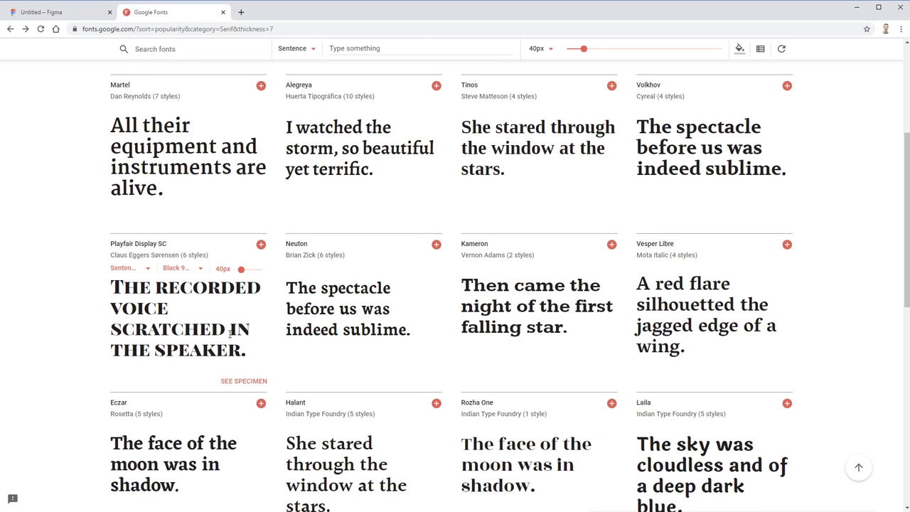
scroll(230, 334, "down", 1)
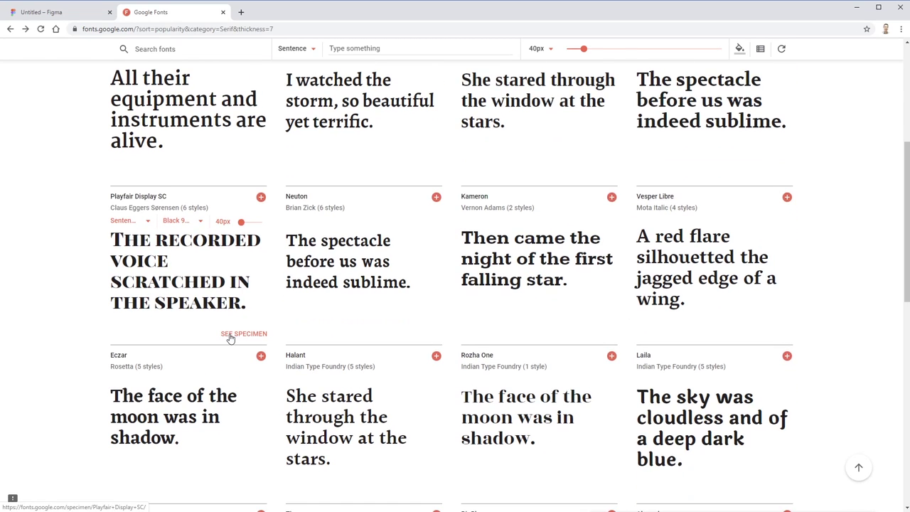
scroll(229, 334, "down", 2)
scroll(230, 334, "down", 4)
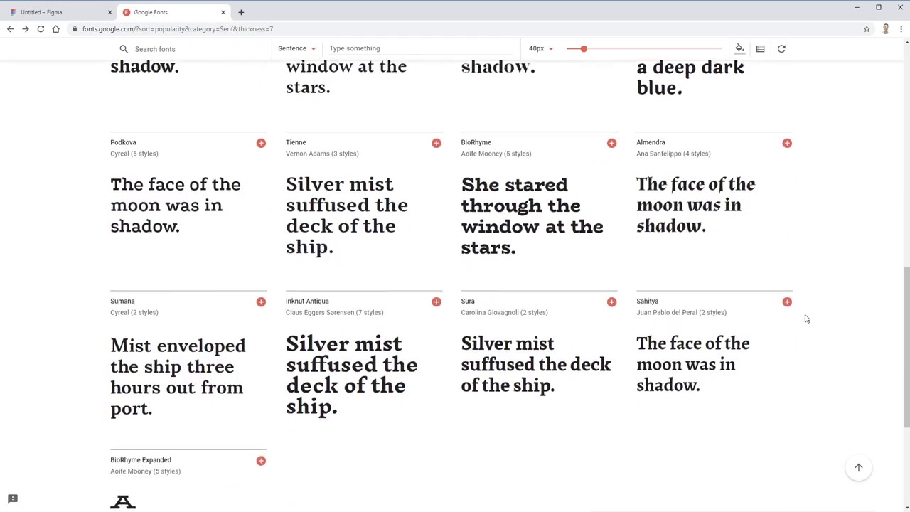
scroll(806, 317, "up", 9)
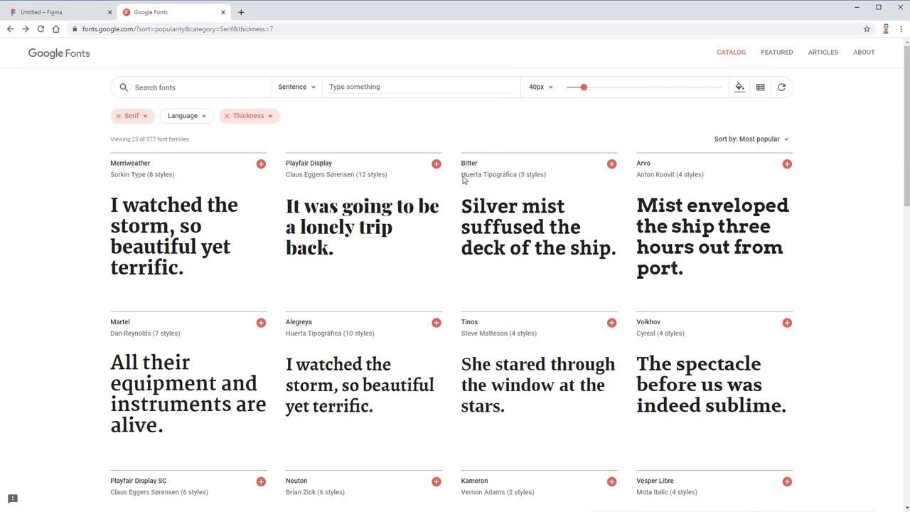
- Set the 'Awesome Fundraiser' heading to Bitter Bold and narrow its text box slightly
left_click(69, 19)
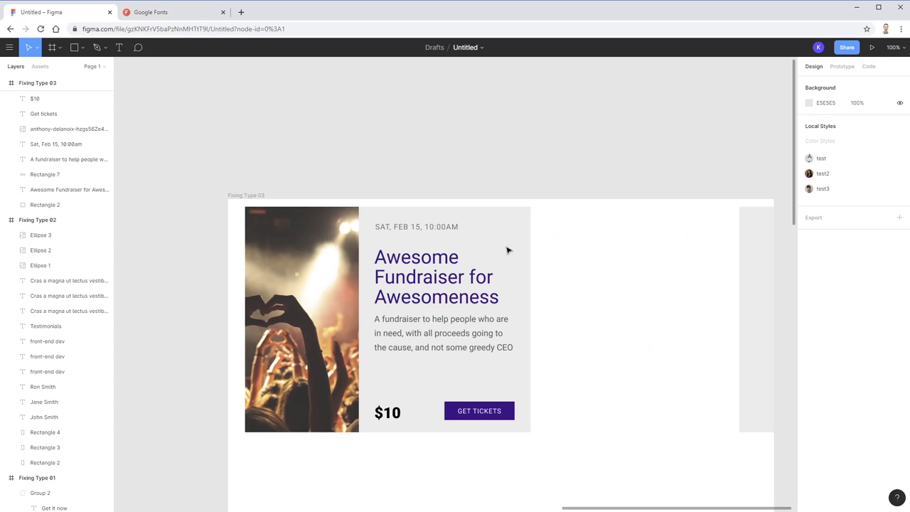
left_click(415, 297)
left_click(825, 290)
type("Bitter")
key("Return")
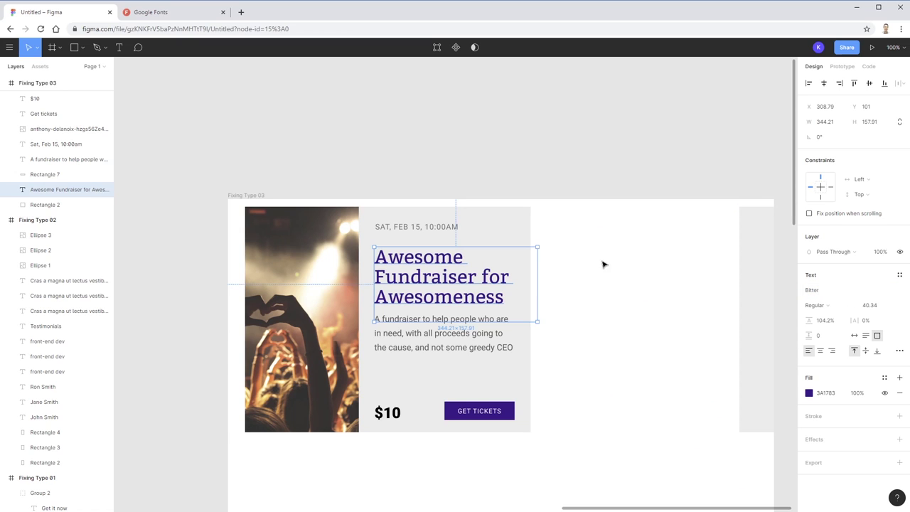
left_click(845, 308)
left_click(841, 317)
left_click(635, 335)
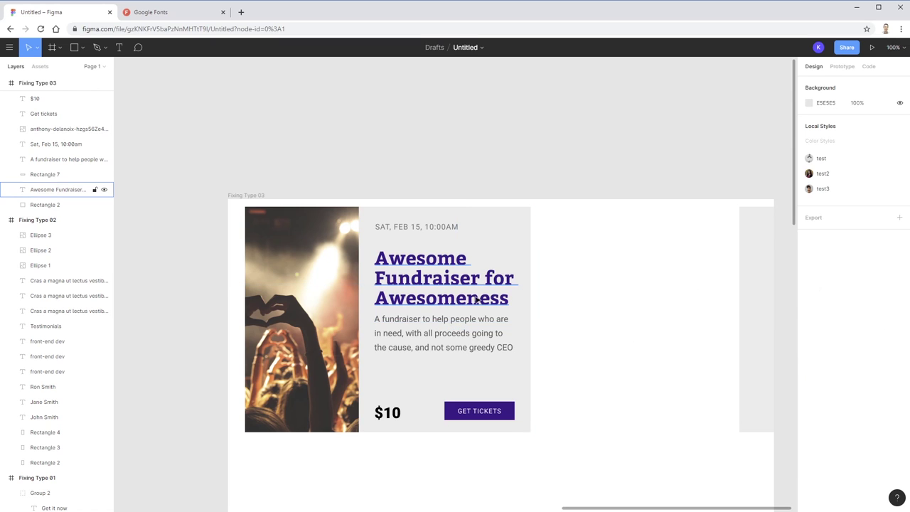
left_click(85, 189)
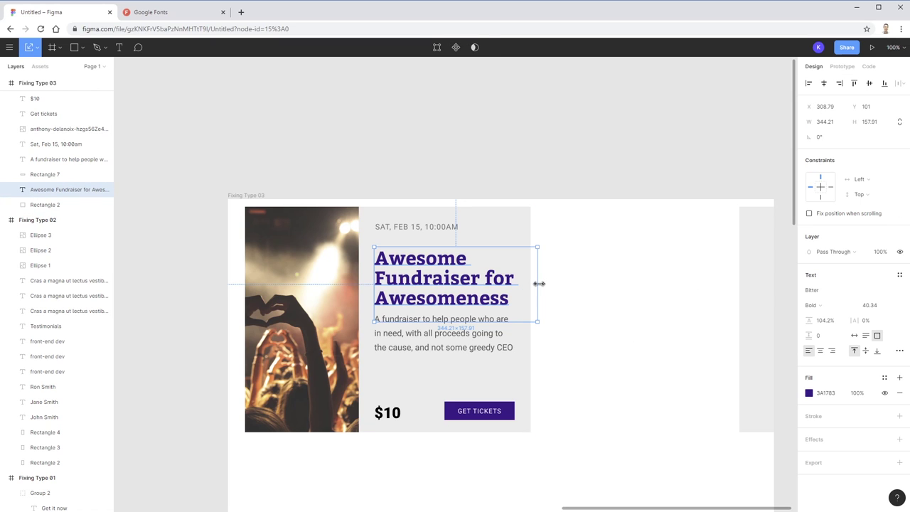
left_click_drag(539, 283, 528, 285)
left_click(626, 296)
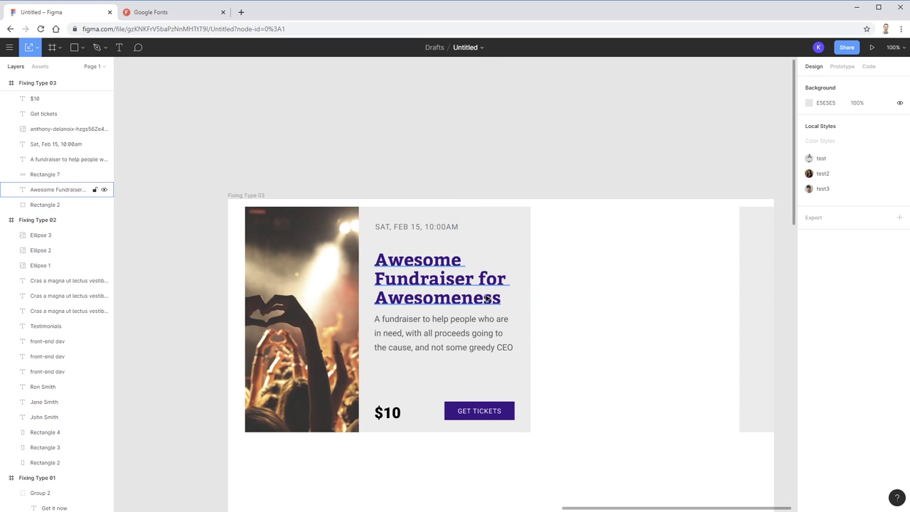
- Change the $10 price text to the Bitter font
left_click(384, 415)
left_click(835, 292)
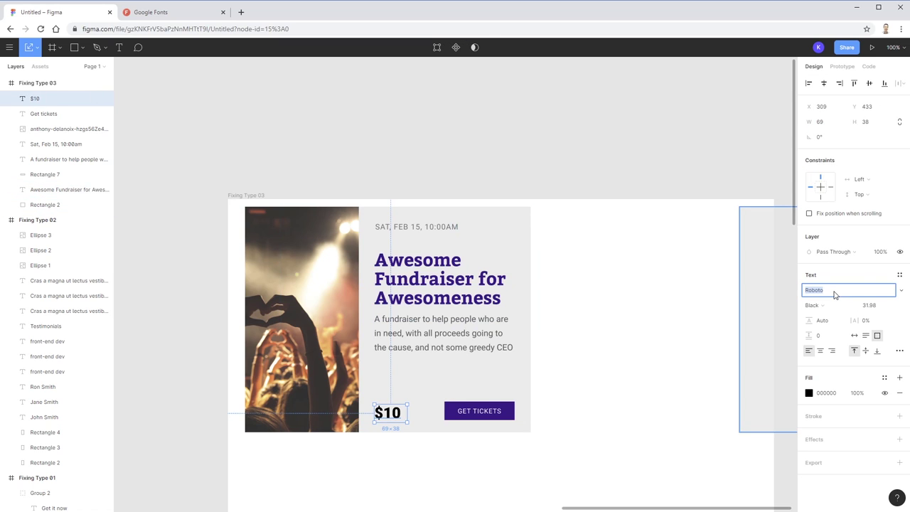
type("Bitter")
key("Return")
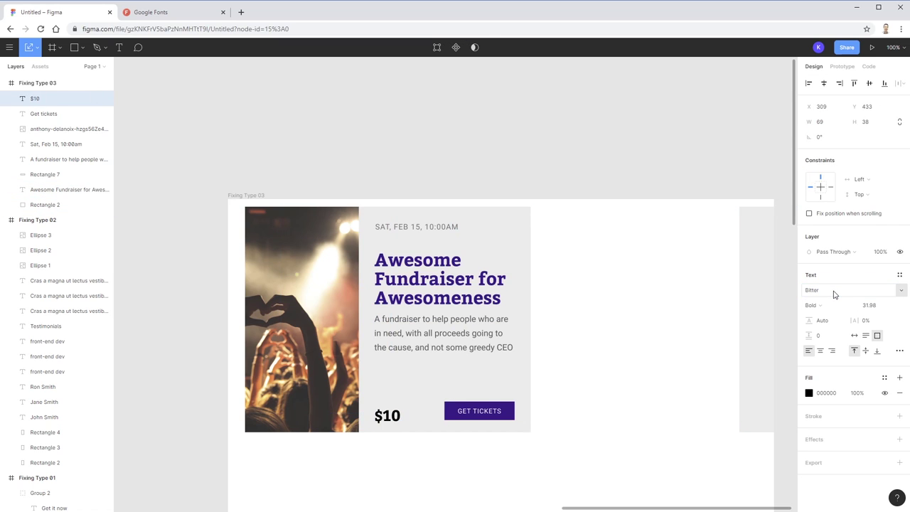
- Reposition the $10 price, nudging it down to Y 424
left_click(568, 450)
left_click_drag(392, 427, 393, 421)
left_click(634, 427)
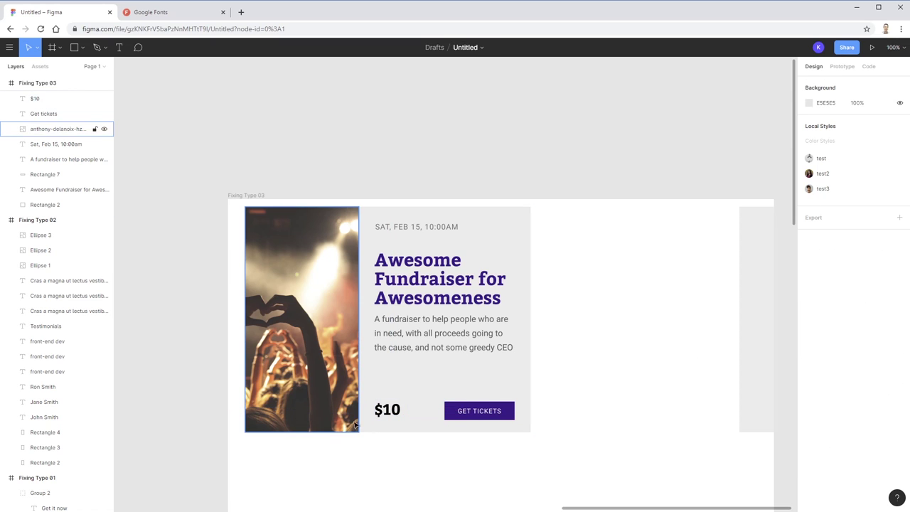
left_click(386, 416)
key("Down")
key("Down")
key("Down")
key("Down")
left_click(659, 418)
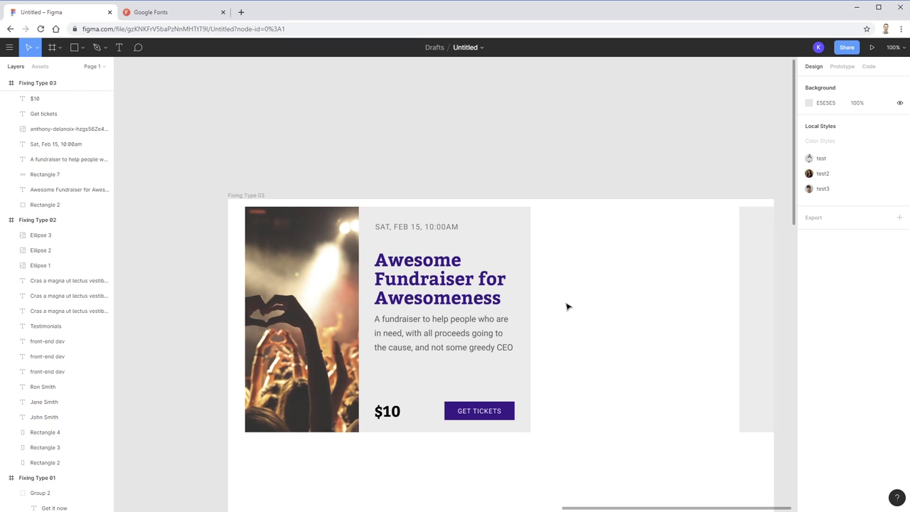
- Change the fundraiser heading's font to Open Sans, keeping Bold weight
left_click(450, 299)
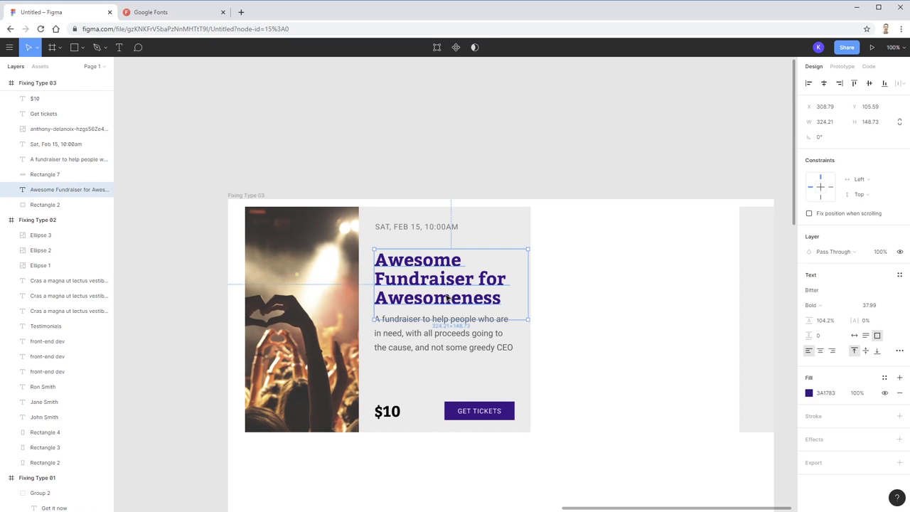
left_click(490, 347)
left_click(591, 349)
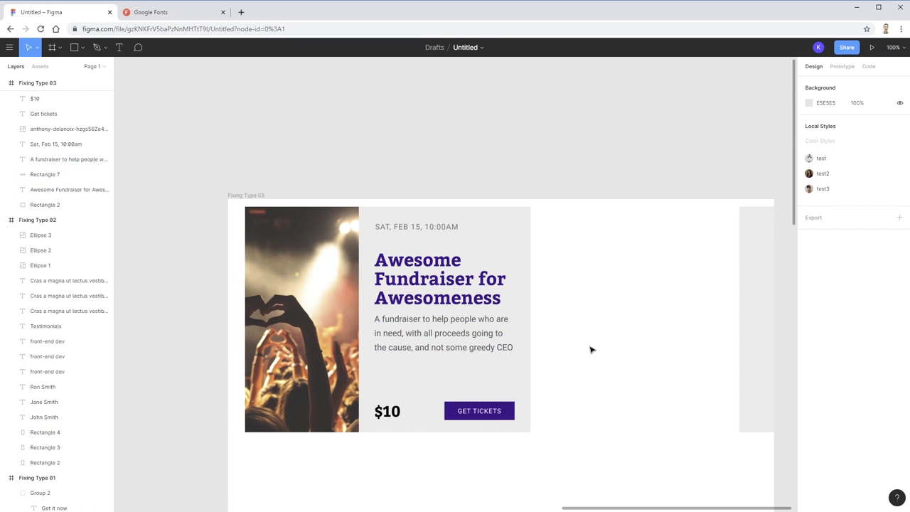
left_click(489, 311)
left_click(852, 290)
type("open")
key("Return")
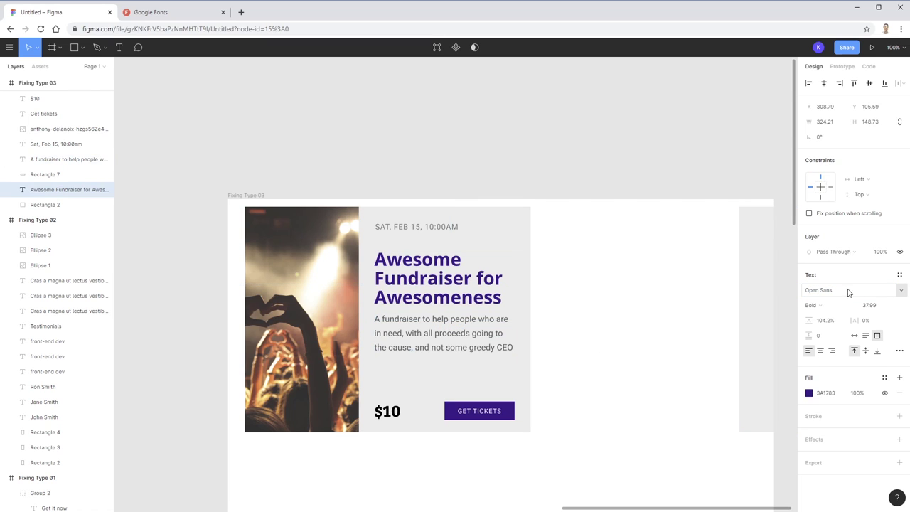
left_click(833, 306)
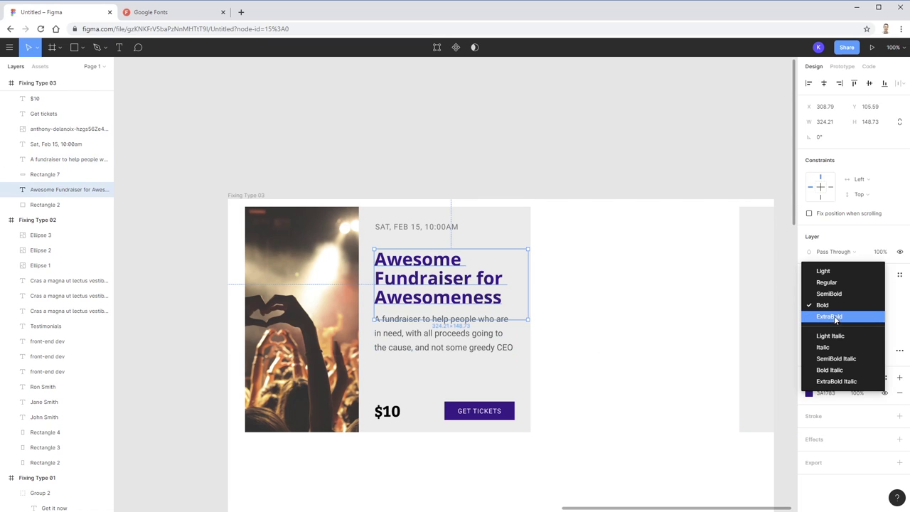
left_click(650, 337)
left_click(650, 337)
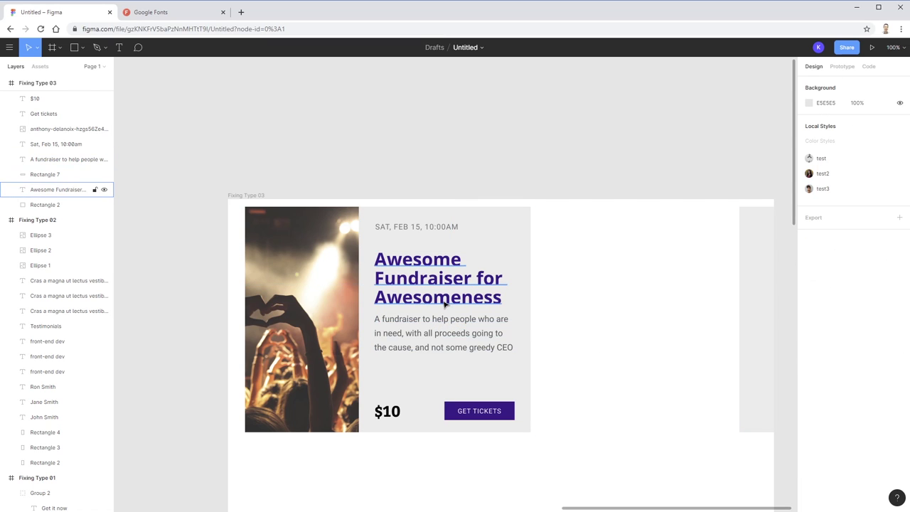
- Make the Roboto description paragraph Bold
left_click(447, 300)
left_click(455, 332)
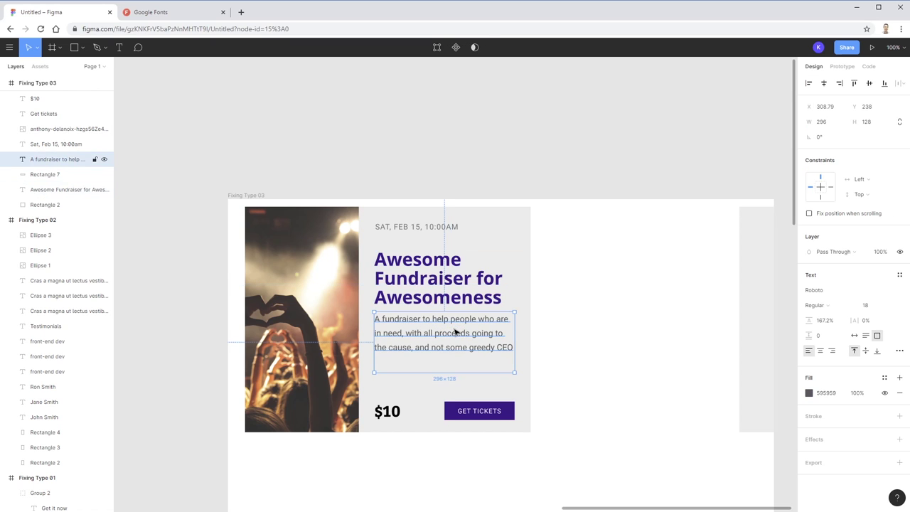
left_click(447, 304)
left_click(447, 340)
left_click(652, 318)
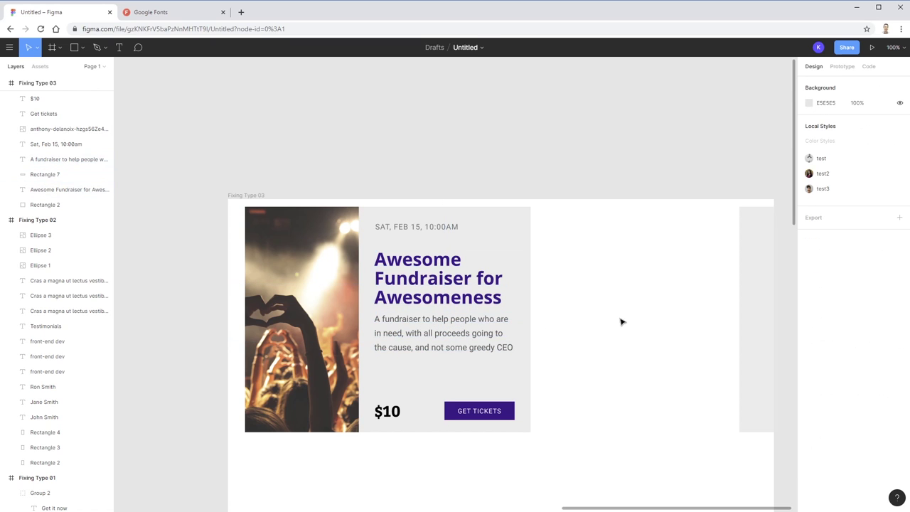
left_click(449, 328)
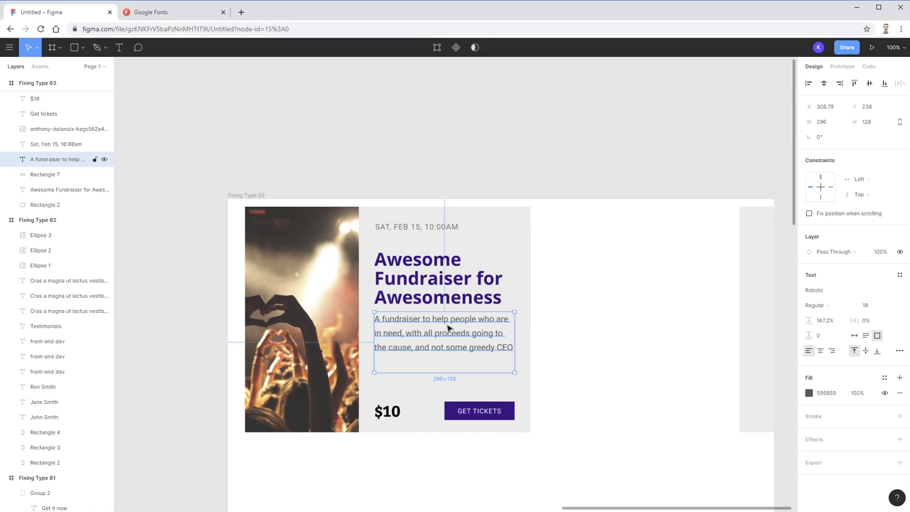
left_click(849, 307)
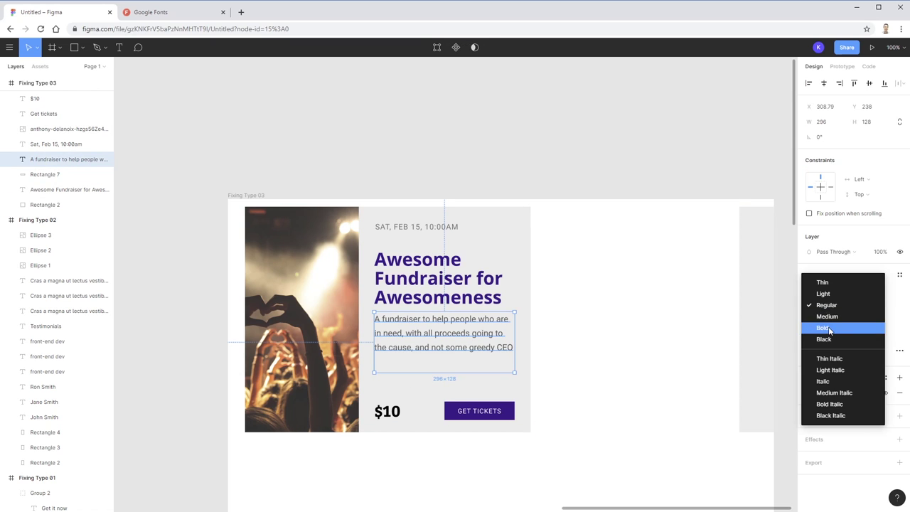
left_click(823, 328)
left_click(670, 361)
- Select the concert photo, heading and paragraph together
left_click(341, 270)
left_click(441, 279, "shift")
left_click(497, 341, "shift")
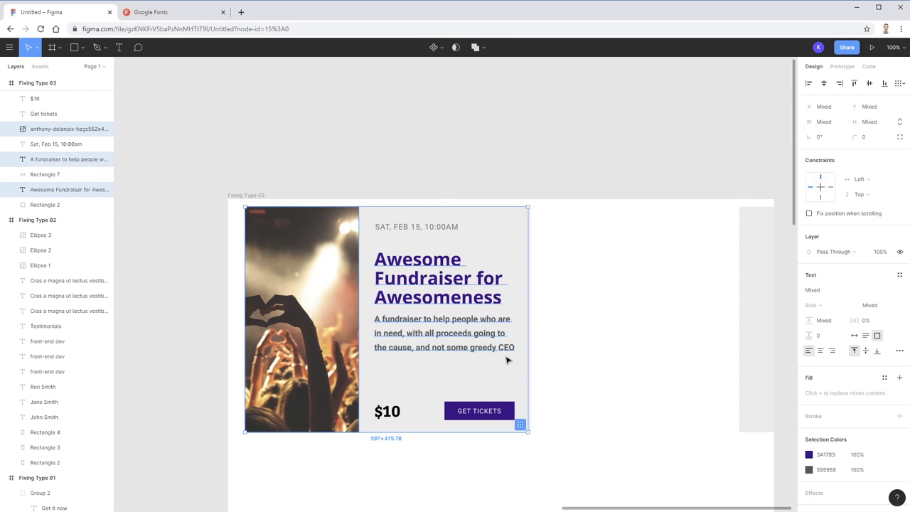
left_click_drag(339, 220, 489, 376)
left_click(711, 333)
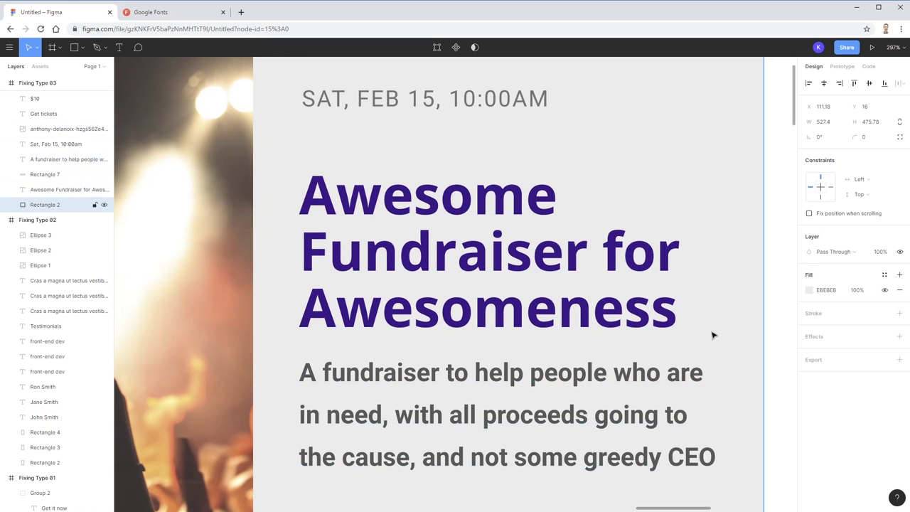
left_click(588, 319)
left_click_drag(651, 311, 626, 311)
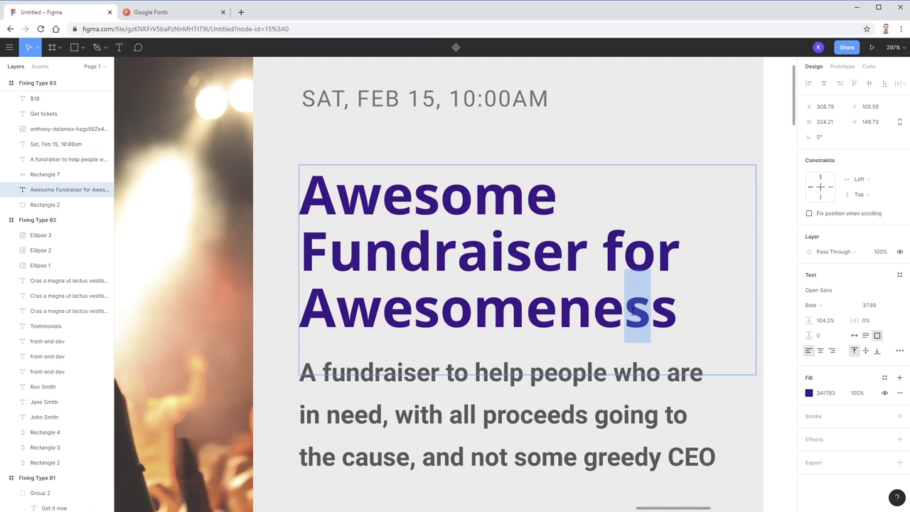
left_click(415, 375)
left_click_drag(416, 374, 404, 375)
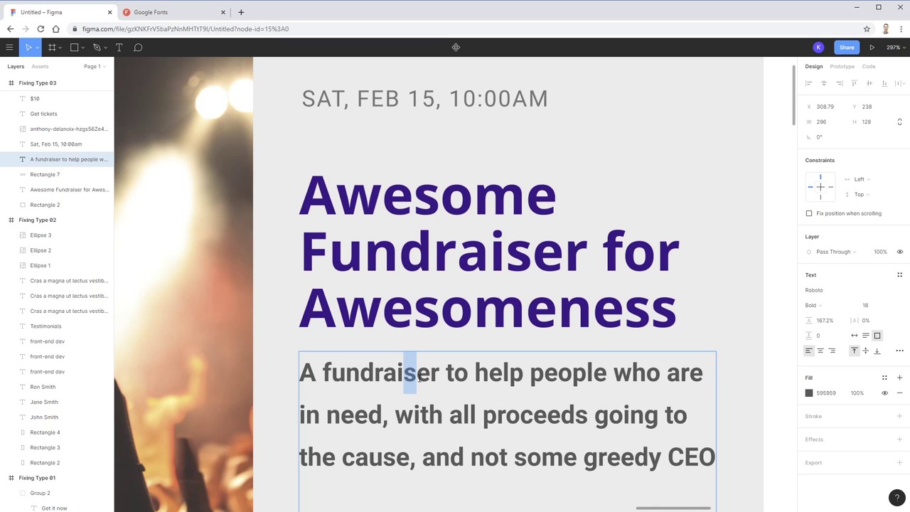
key("shift+0")
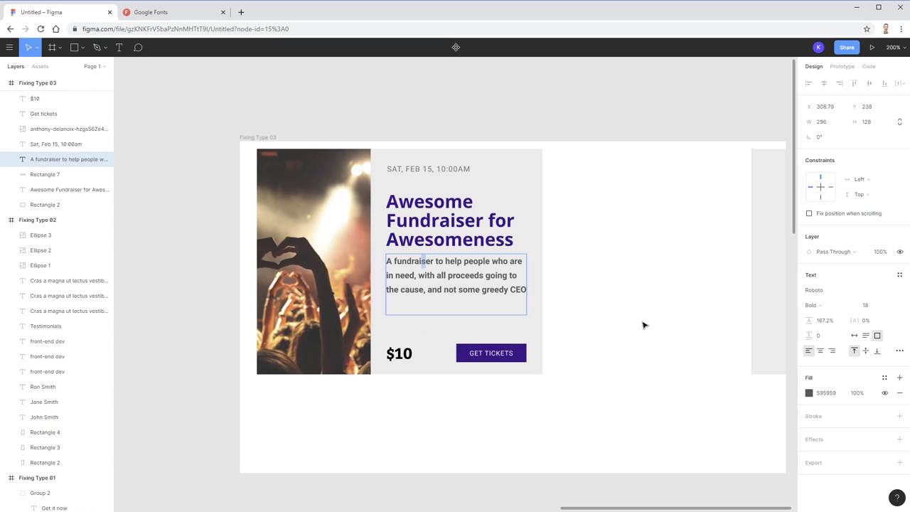
- Finish editing the paragraph text and clear the selection
left_click(501, 261)
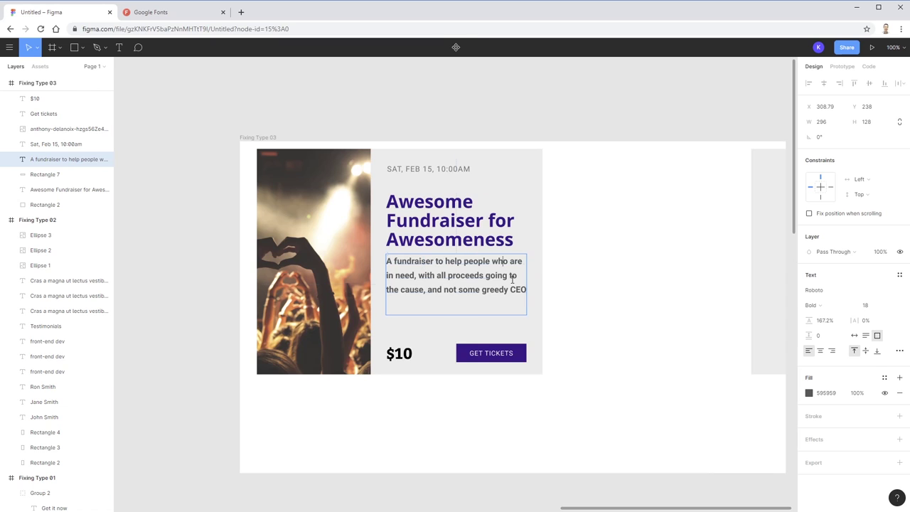
left_click(619, 276)
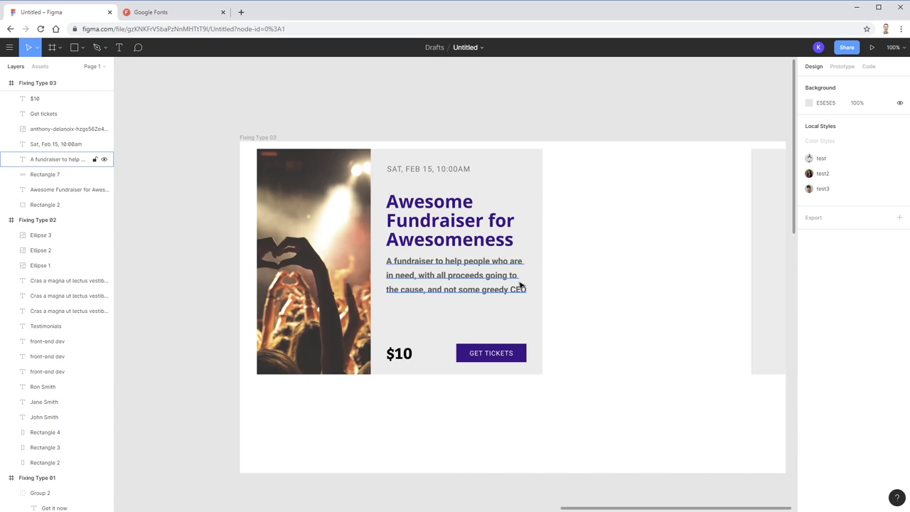
left_click(452, 252)
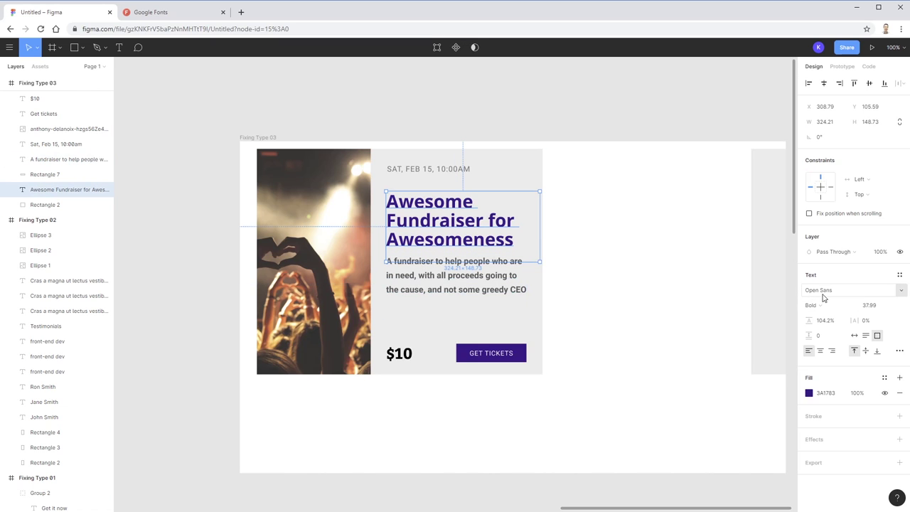
left_click(661, 342)
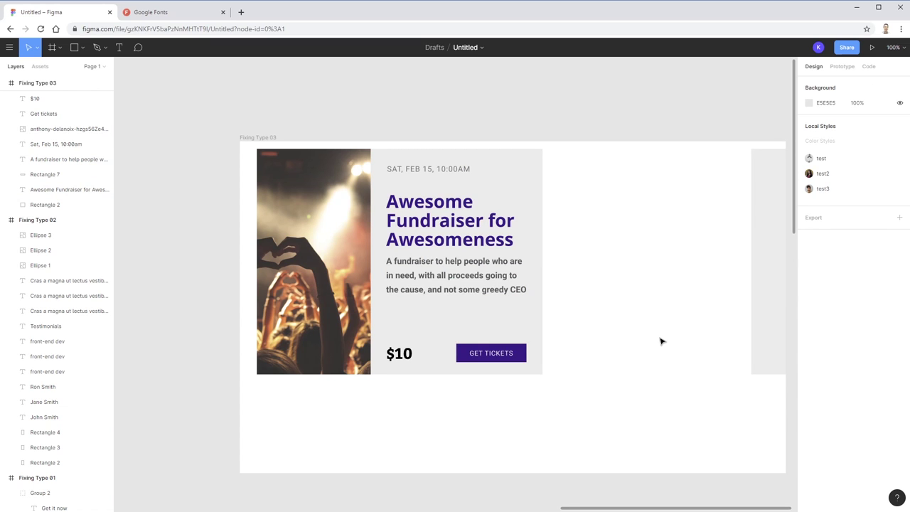
- Undo back to a Bitter heading and regular-weight Roboto paragraph
key("ctrl+z")
key("ctrl+z")
key("ctrl+z")
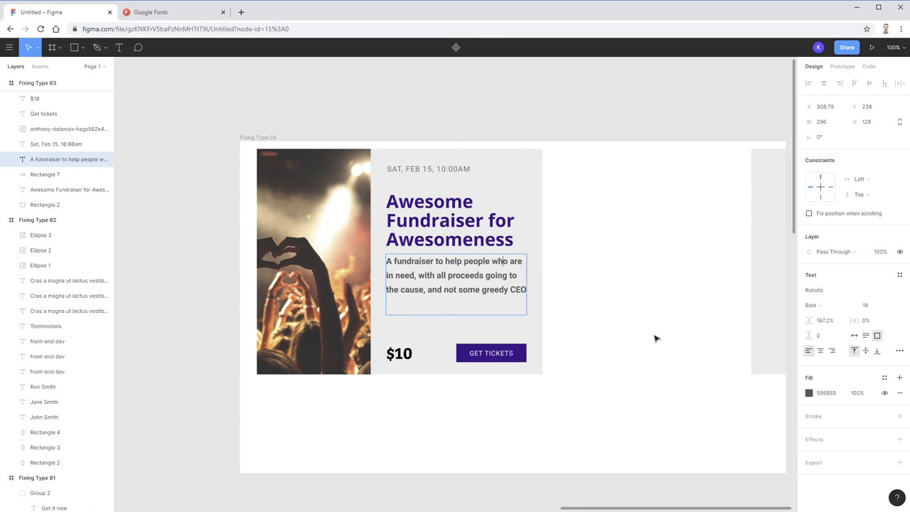
key("ctrl+shift+z")
key("ctrl+z")
key("ctrl+shift+z")
key("ctrl+z")
key("ctrl+shift+z")
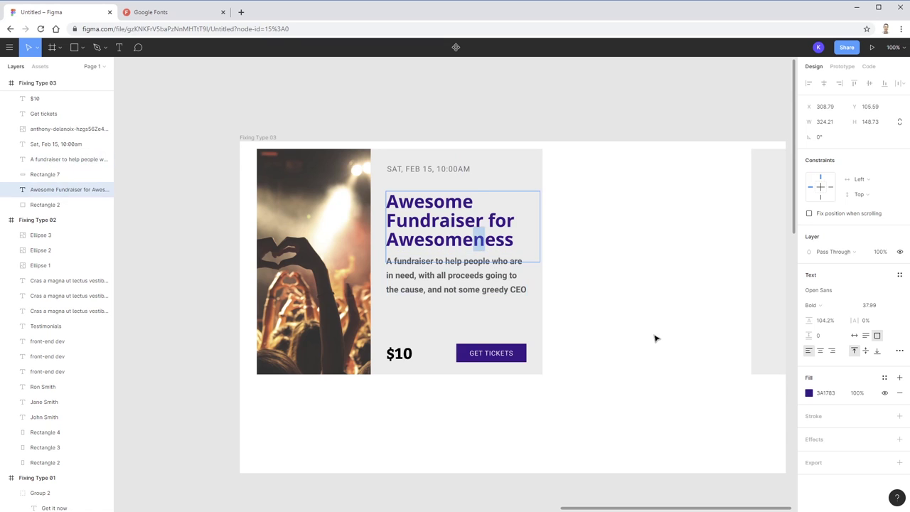
key("Return")
key("ctrl+z")
key("ctrl+z")
key("ctrl+z")
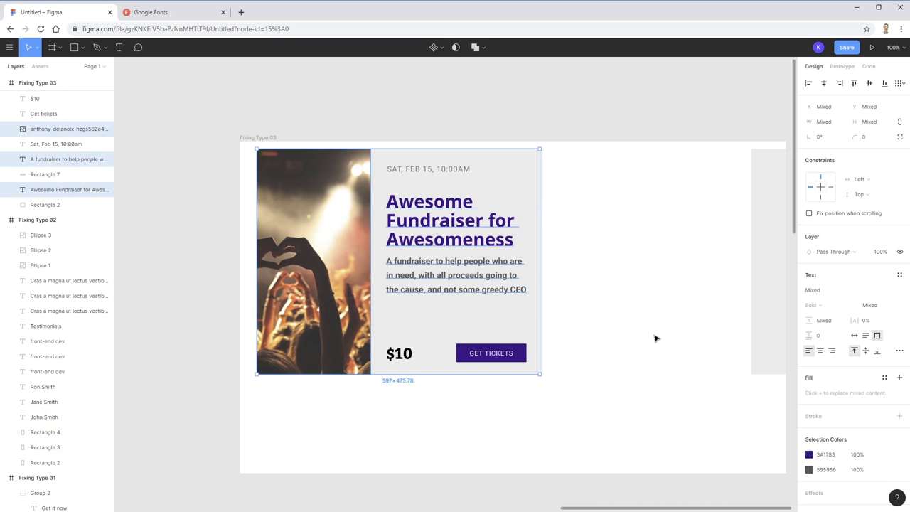
left_click(506, 239)
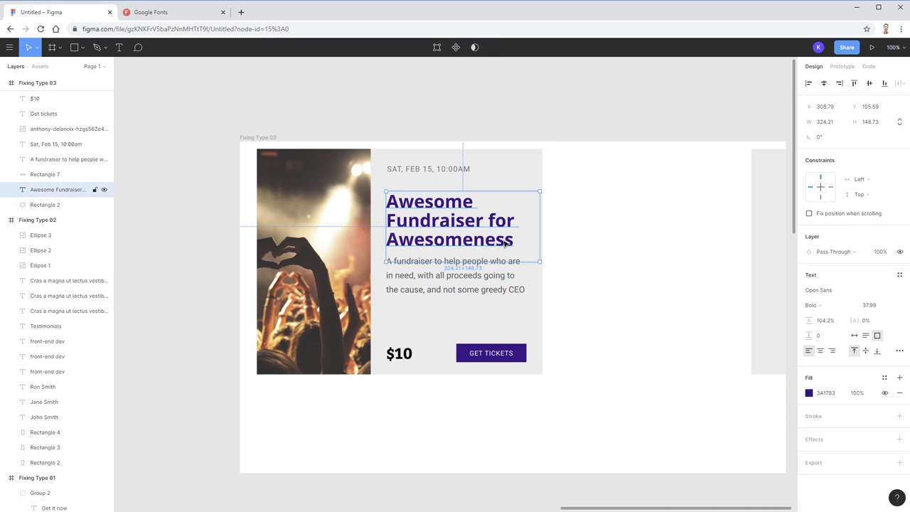
left_click(659, 249)
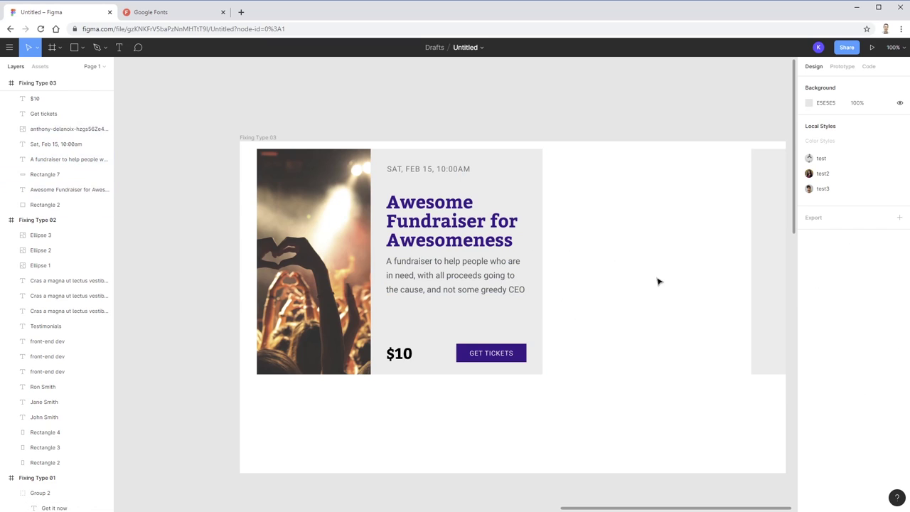